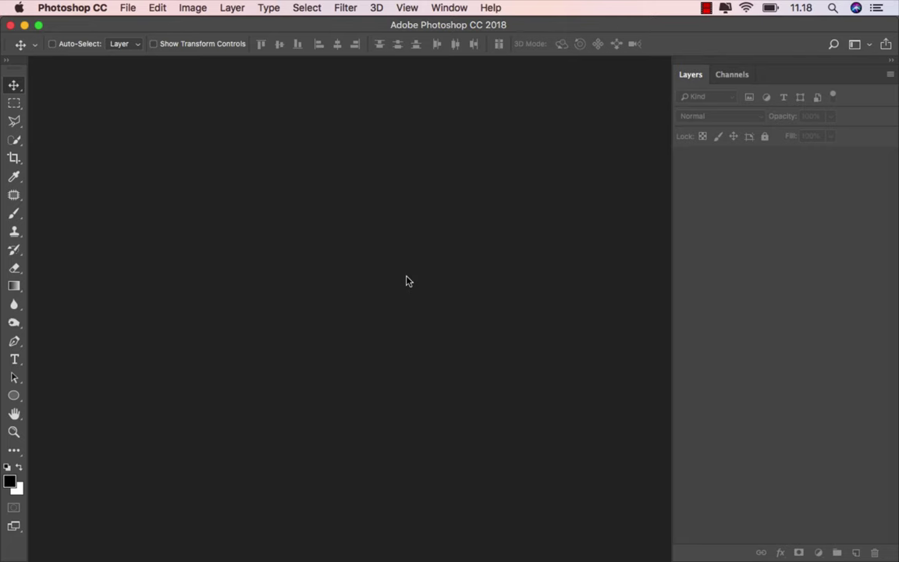
- Create a new 2700 × 3000 px document at 300 ppi
click(131, 10)
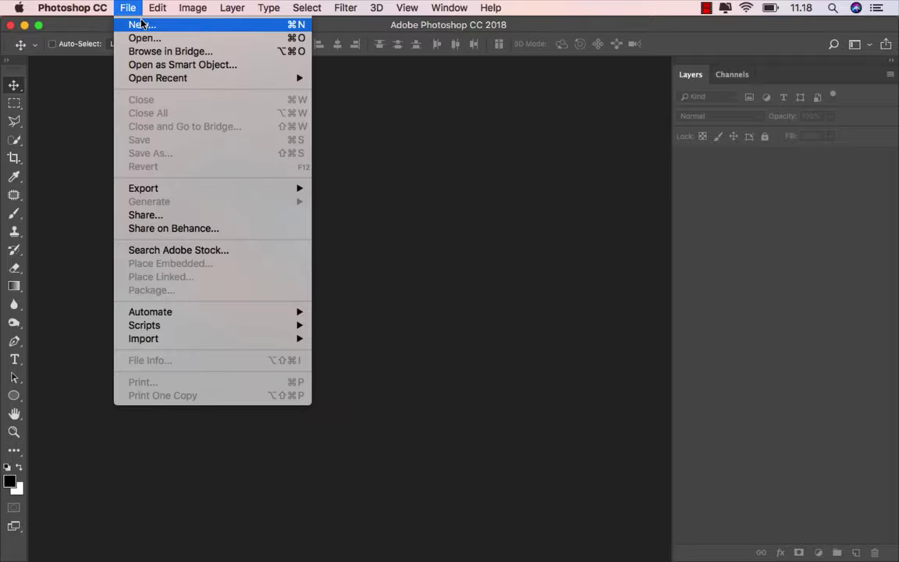
click(161, 26)
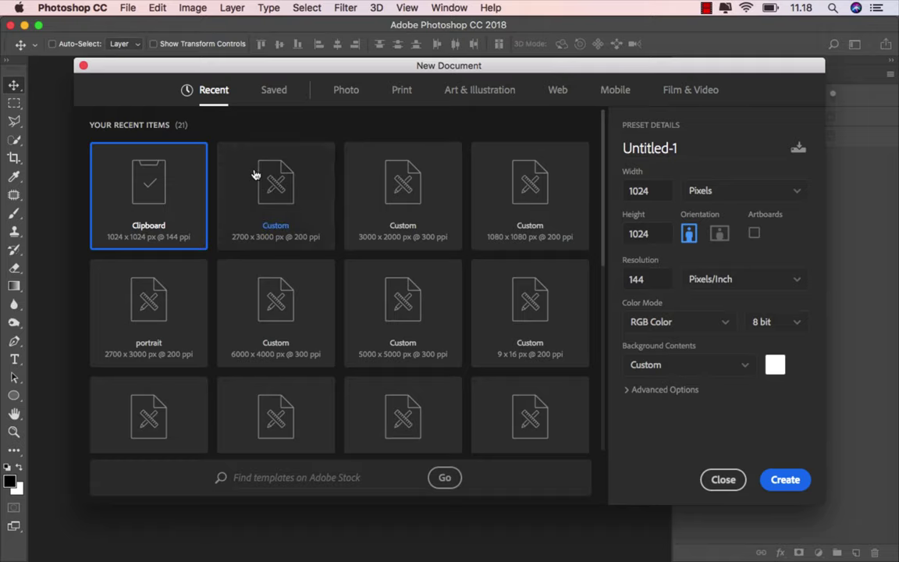
click(256, 176)
drag(642, 279, 621, 283)
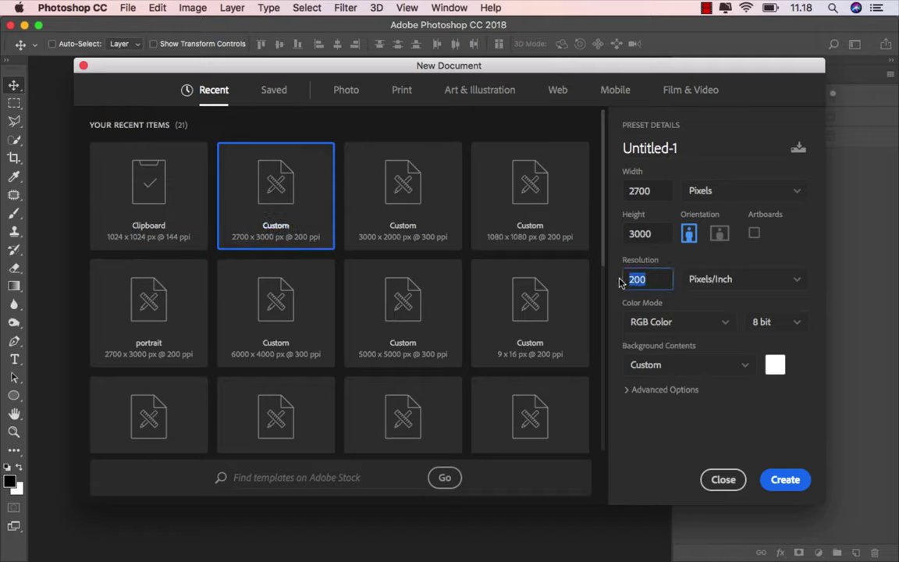
text(300)
click(780, 480)
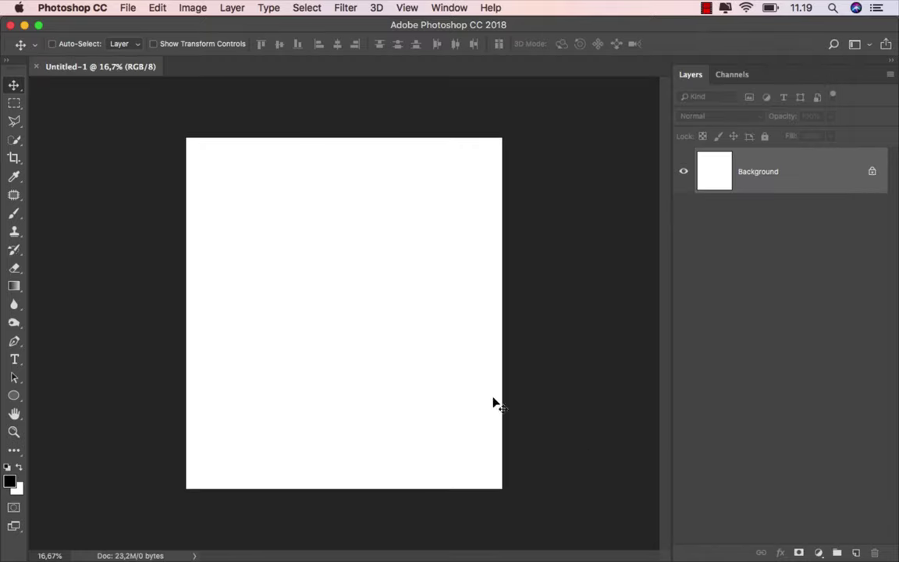
- Place the hiker-on-a-country-road photo into the new document
key(super+plus)
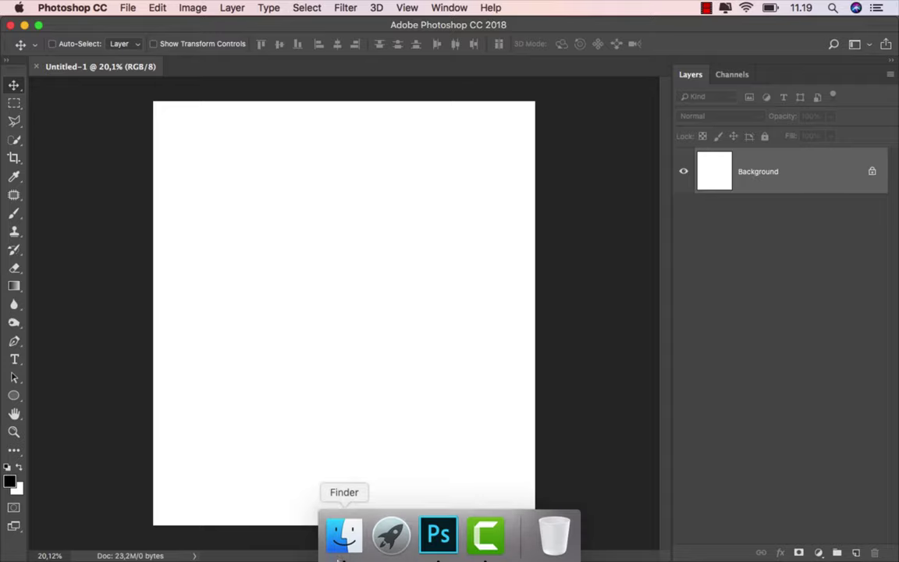
click(345, 535)
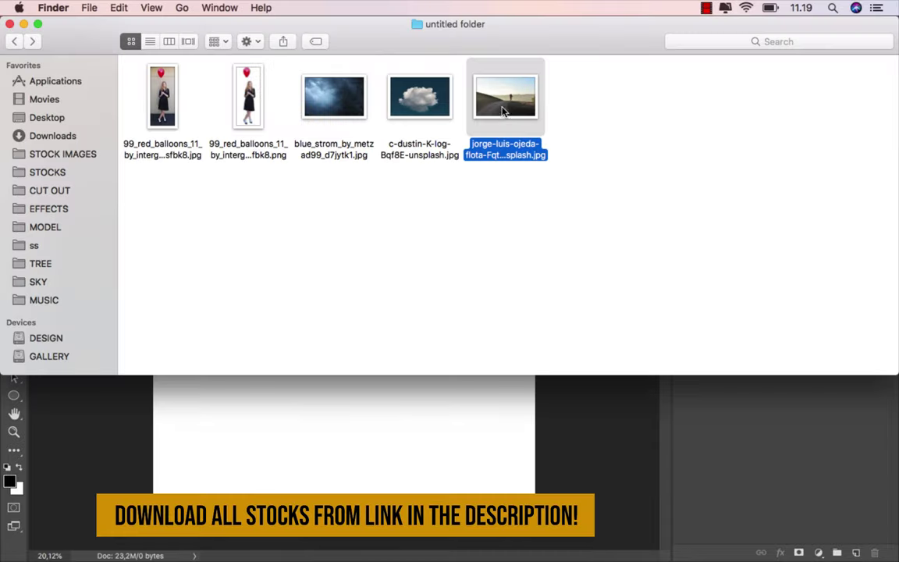
drag(503, 111, 329, 327)
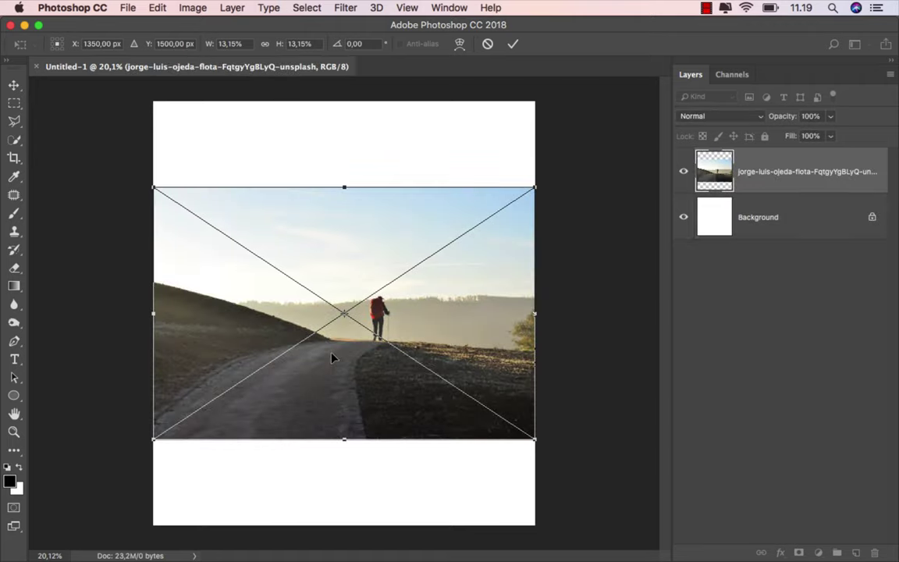
- Commit the placed road photo and rasterize its layer
click(514, 47)
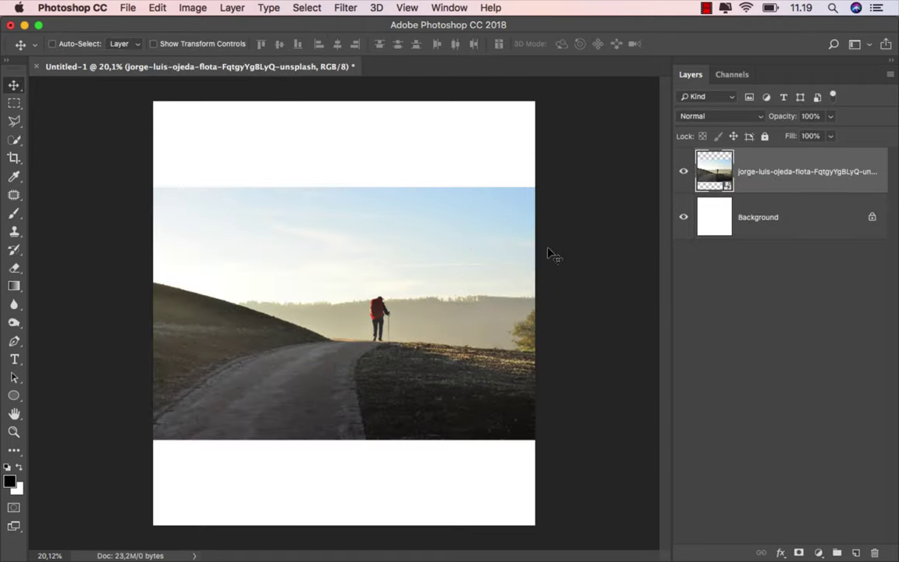
right_click(759, 183)
click(648, 407)
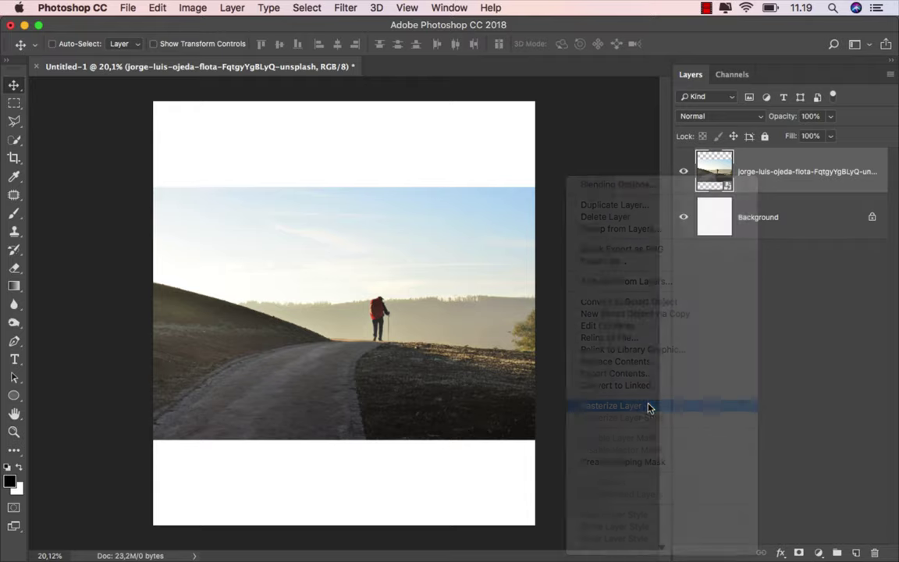
- Quick-select the hill, road and field, mask out the sky, and apply the mask permanently
click(14, 140)
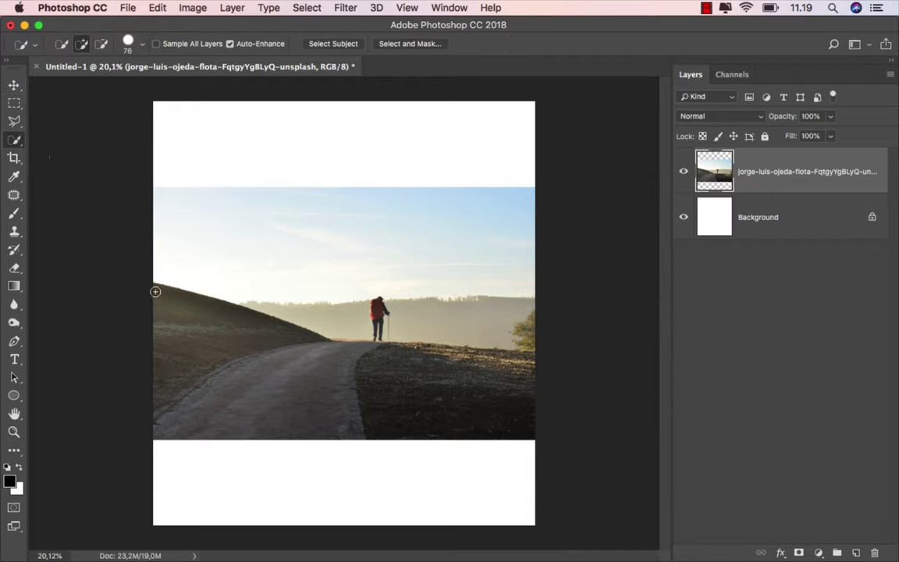
mouse_move(153, 290)
mouse_down()
mouse_move(261, 341)
mouse_move(451, 367)
mouse_up()
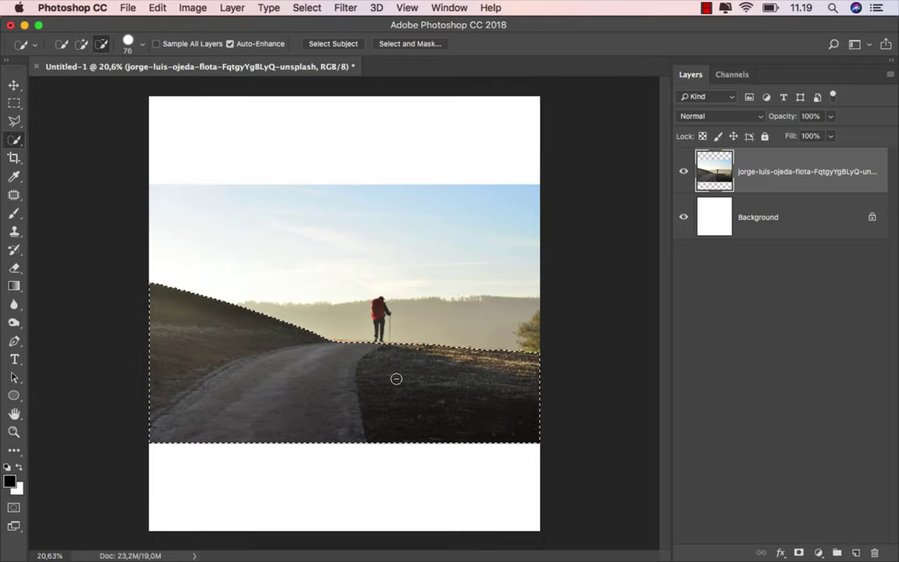
scroll(396, 377, up, 3)
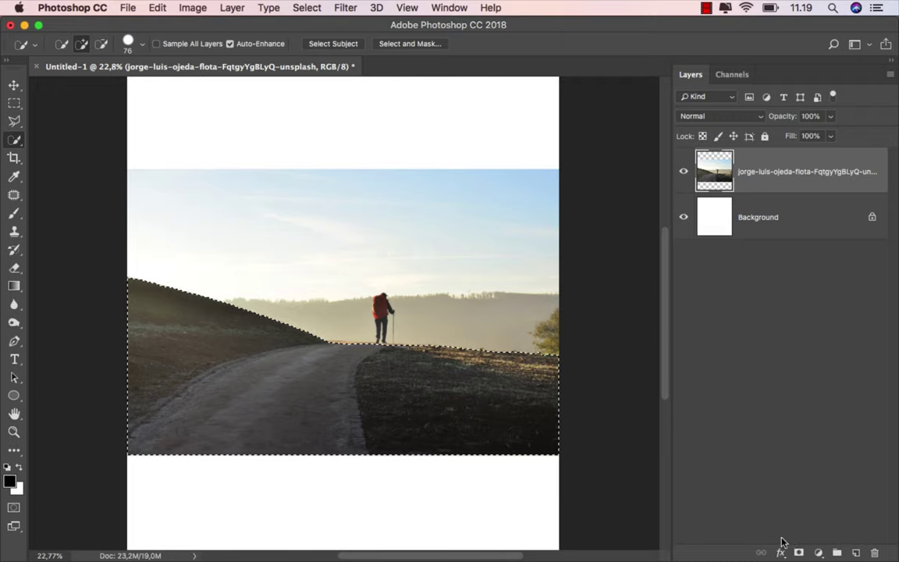
click(799, 553)
scroll(364, 408, up, 1)
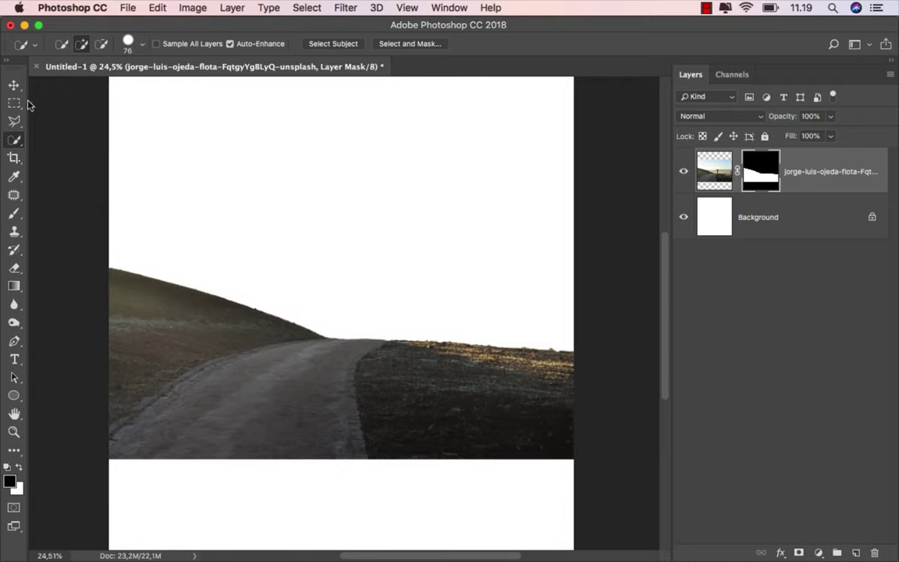
key(v)
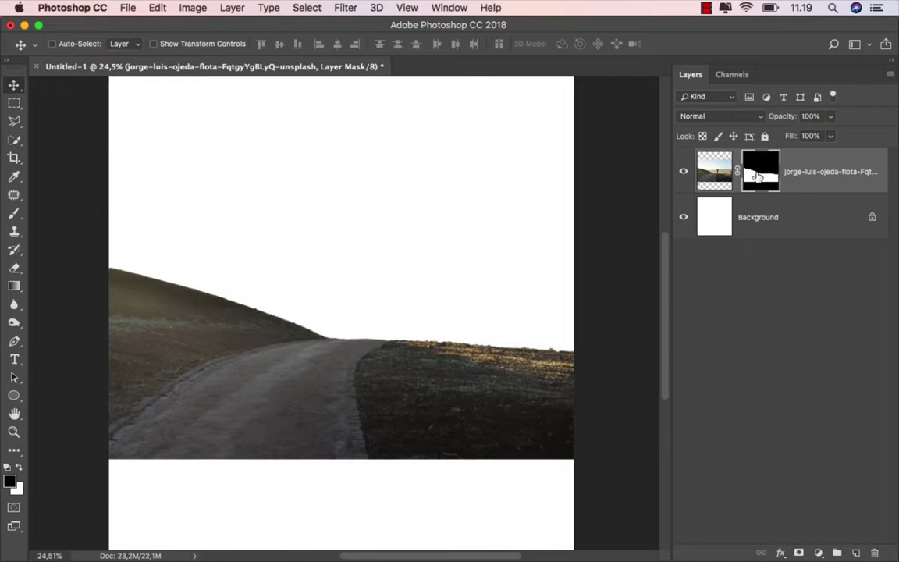
right_click(758, 176)
click(747, 209)
scroll(367, 338, down, 1)
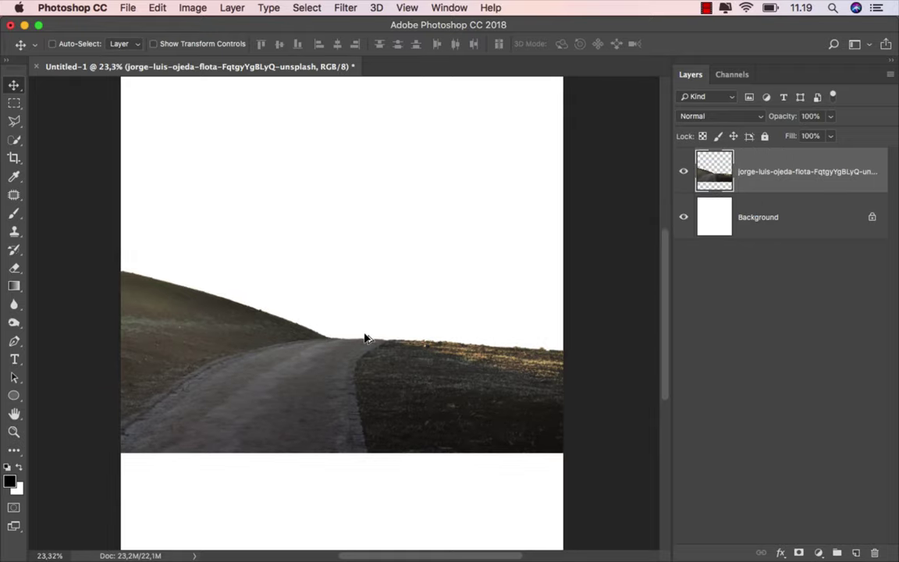
scroll(367, 338, down, 1)
- Drop the road layer to the canvas bottom and stretch it to about 134% width, 115% height
drag(361, 339, 342, 430)
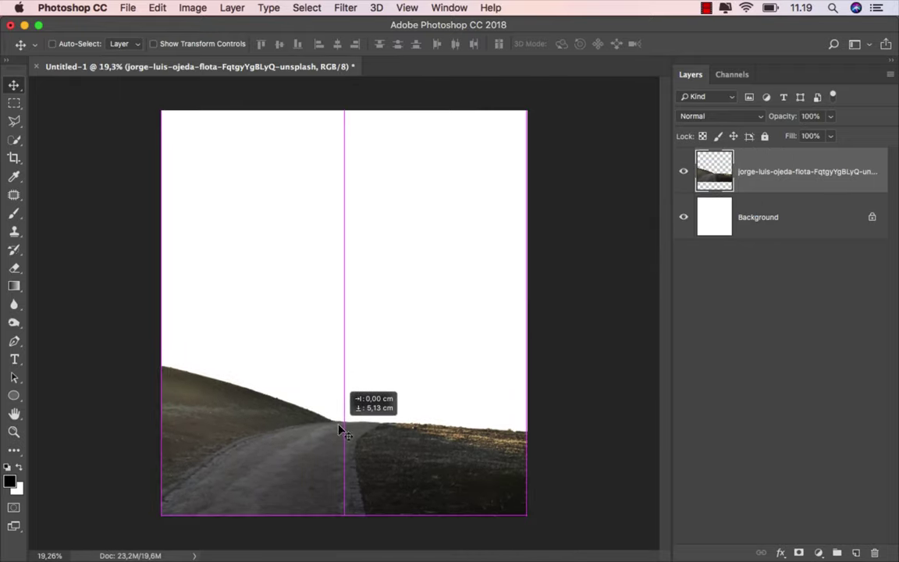
key(super+t)
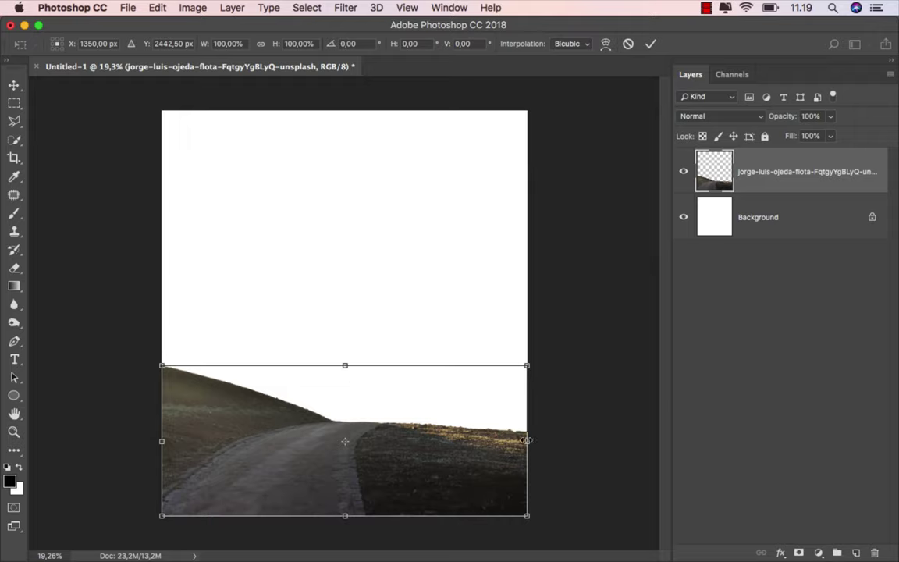
drag(528, 441, 557, 441)
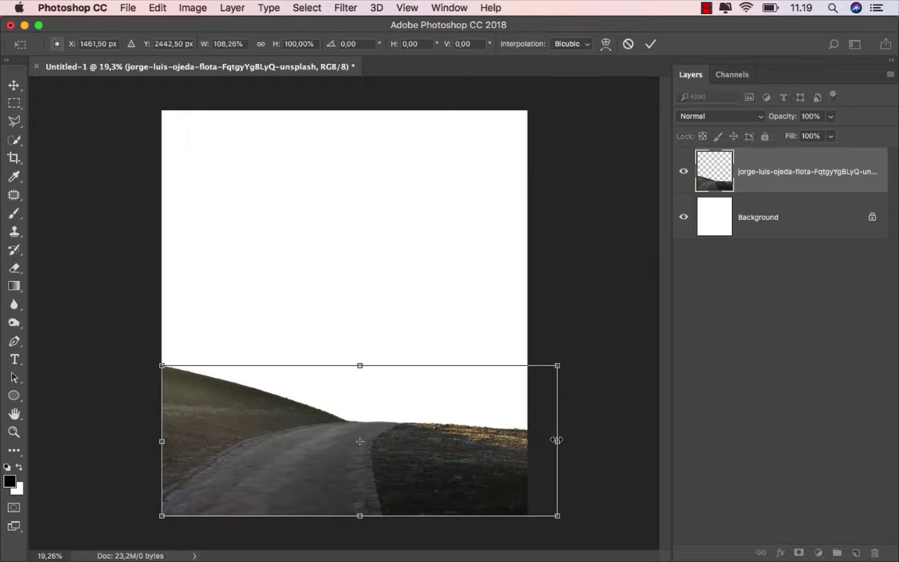
drag(561, 363, 633, 267)
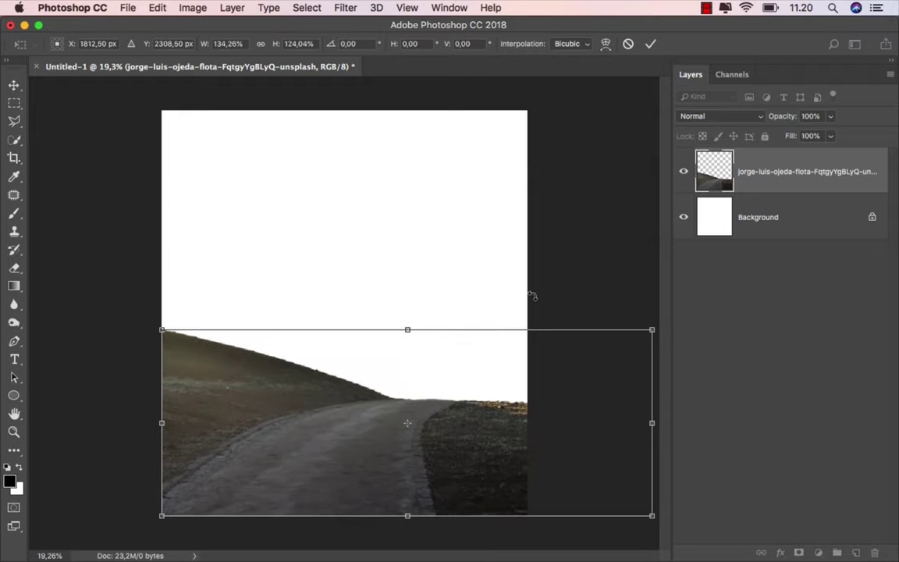
drag(406, 325, 403, 340)
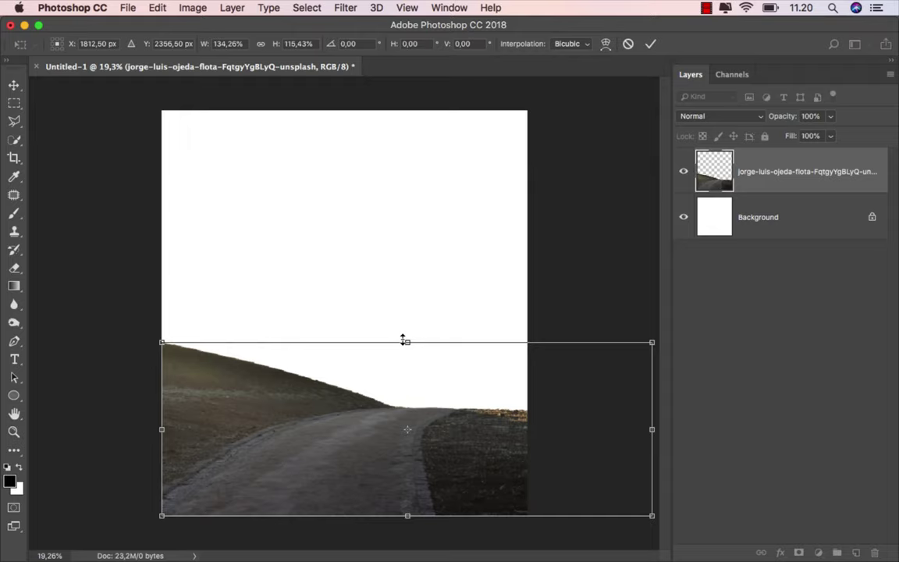
click(650, 44)
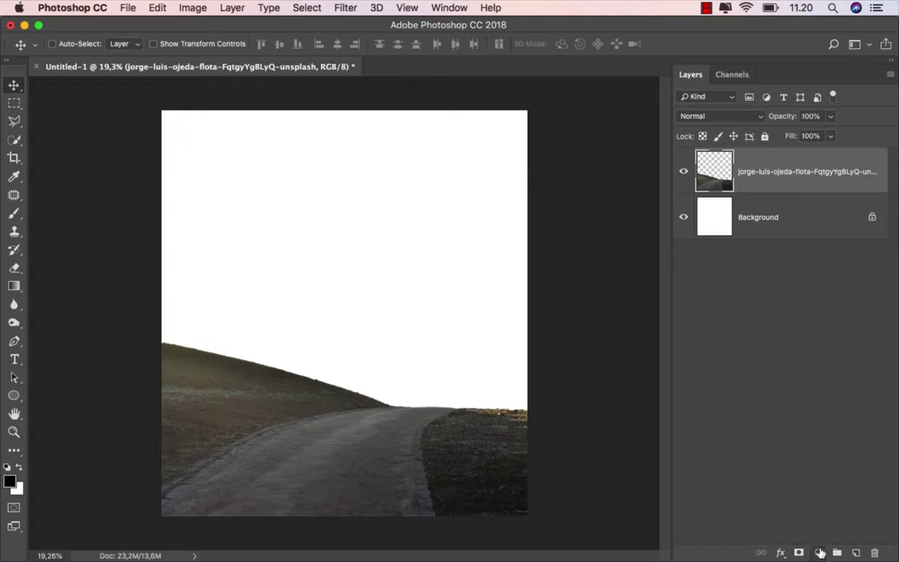
- Add a Brightness/Contrast adjustment with Brightness −150 to darken the road
click(818, 552)
click(831, 328)
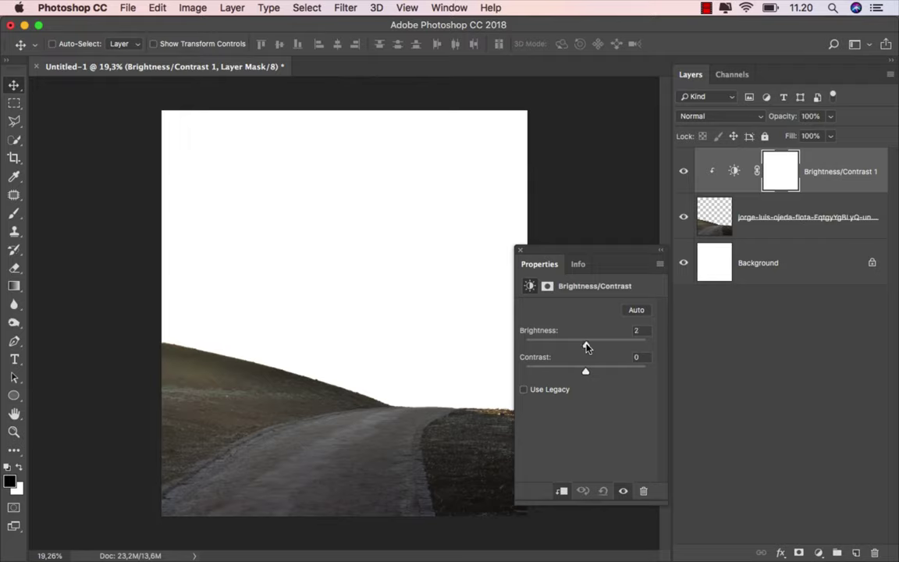
drag(587, 347, 511, 349)
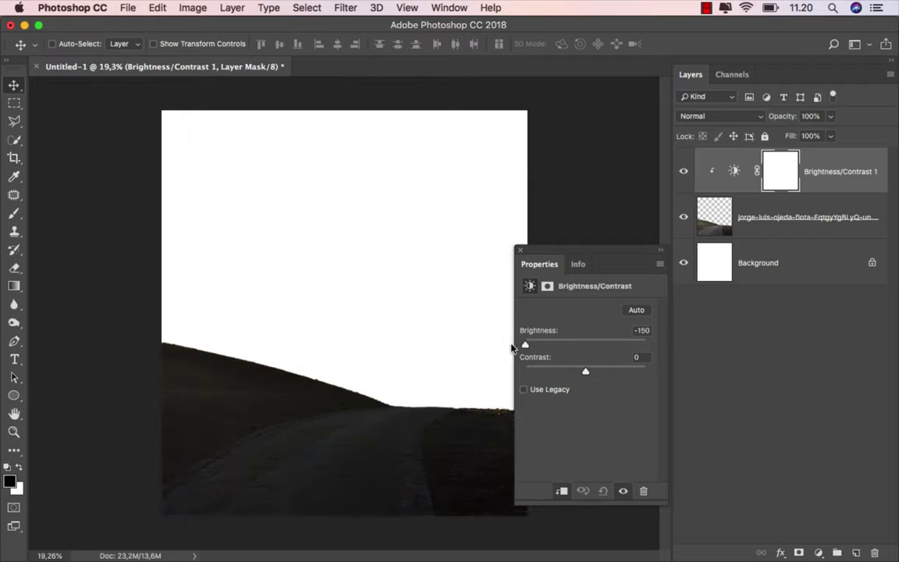
click(520, 251)
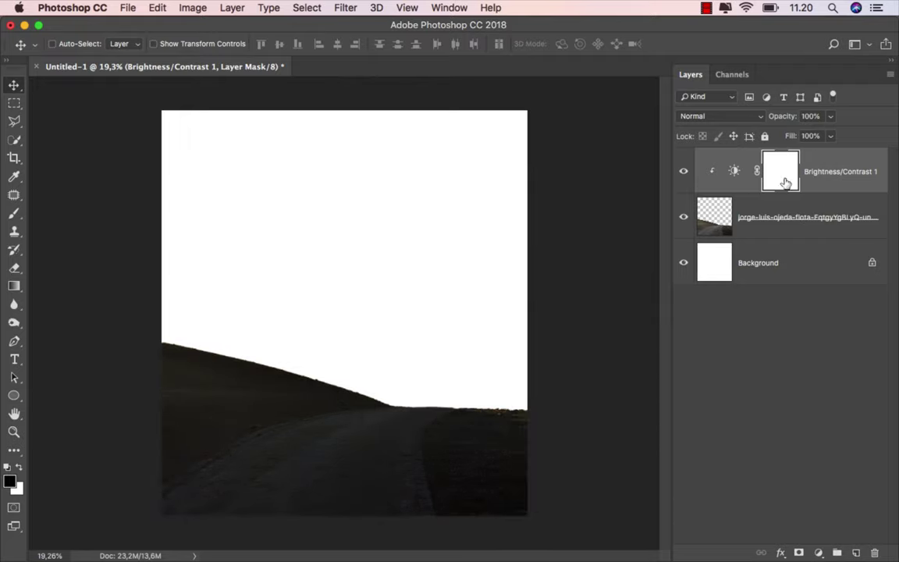
- Place the blue_strom storm-cloud photo into the document
click(734, 171)
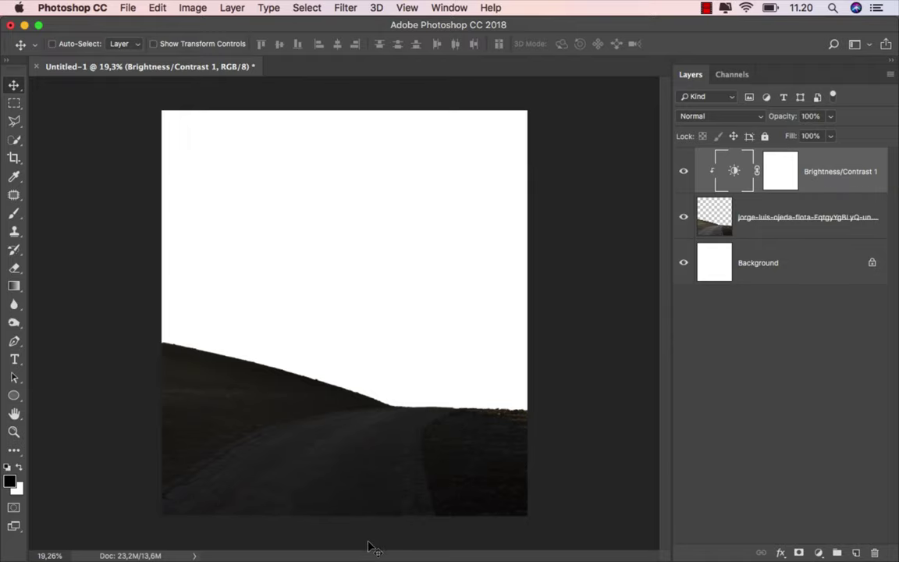
click(343, 531)
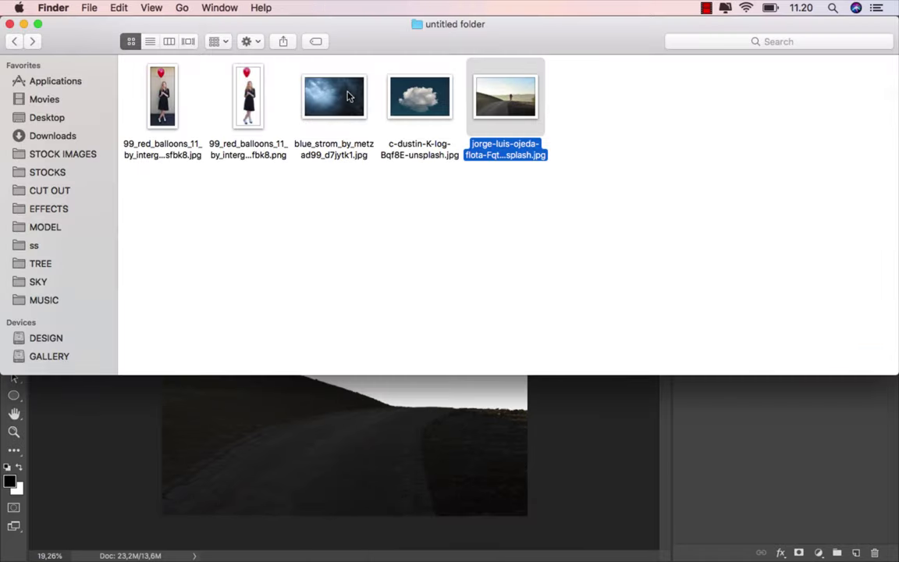
drag(334, 96, 349, 422)
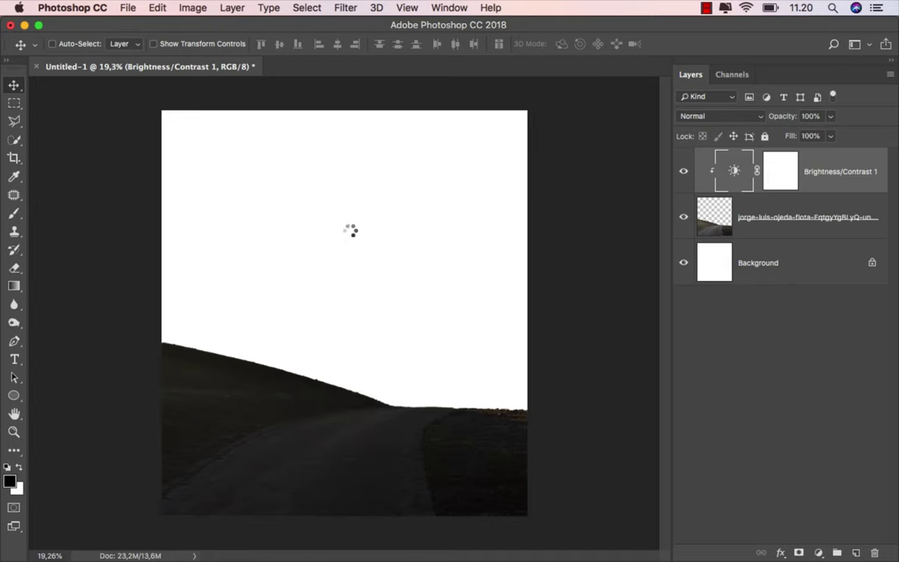
- Rotate the storm image 90° counter-clockwise, flip it horizontally, and enlarge it to cover the canvas
right_click(361, 283)
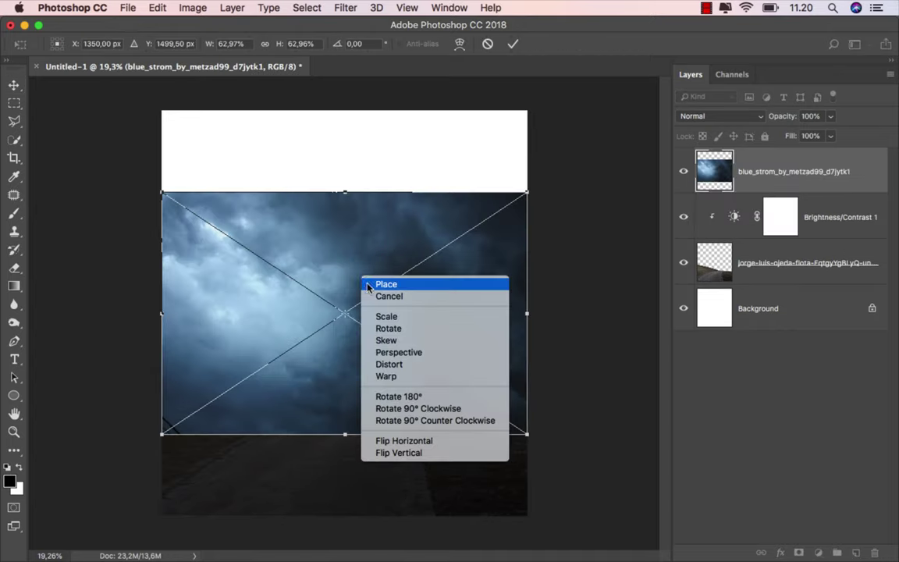
click(424, 422)
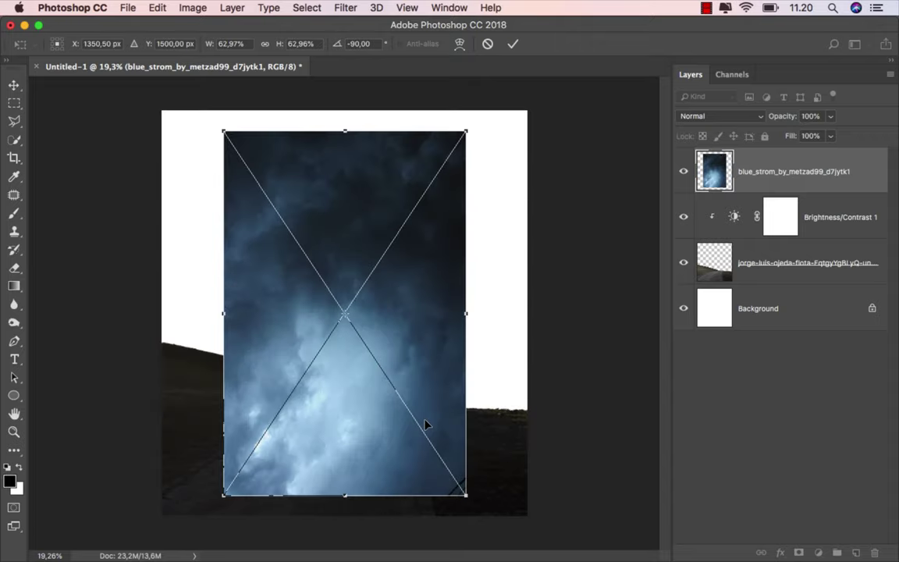
right_click(425, 420)
click(468, 532)
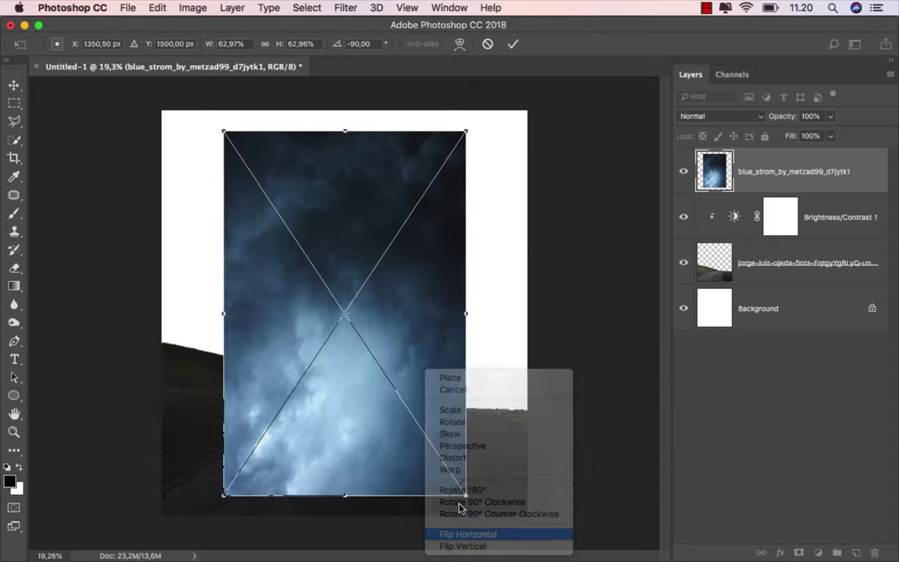
scroll(397, 381, down, 1)
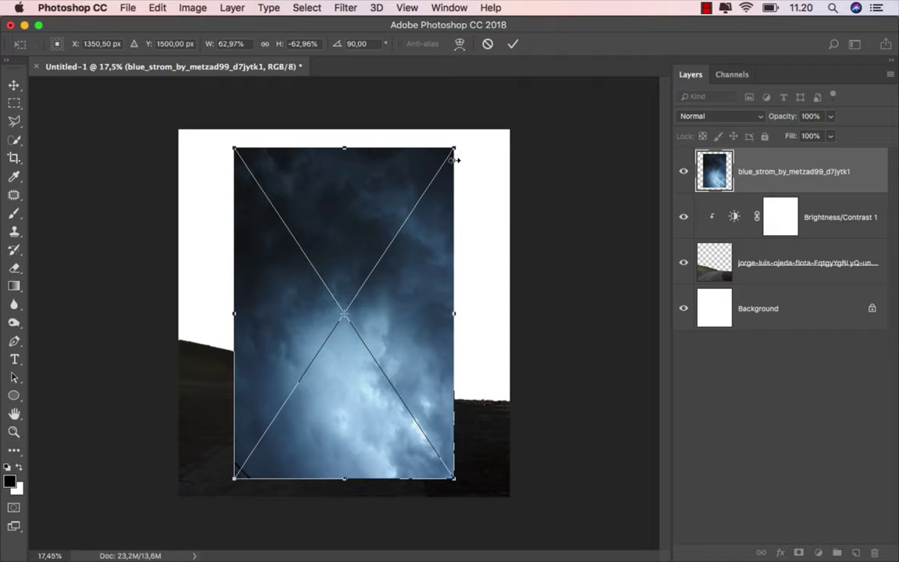
drag(459, 145, 520, 70)
click(513, 44)
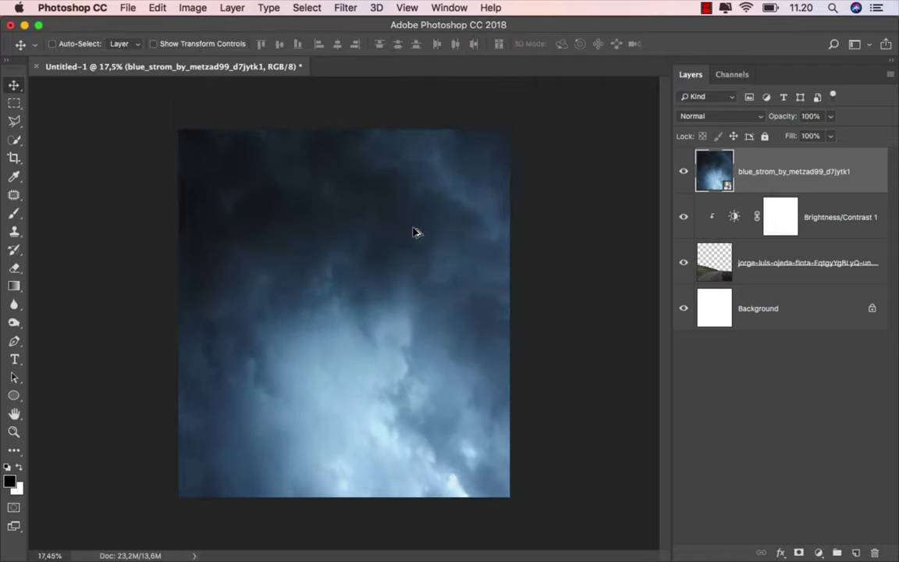
- Move the sky layer beneath the road layer and shift it down behind the hills
drag(757, 176, 748, 265)
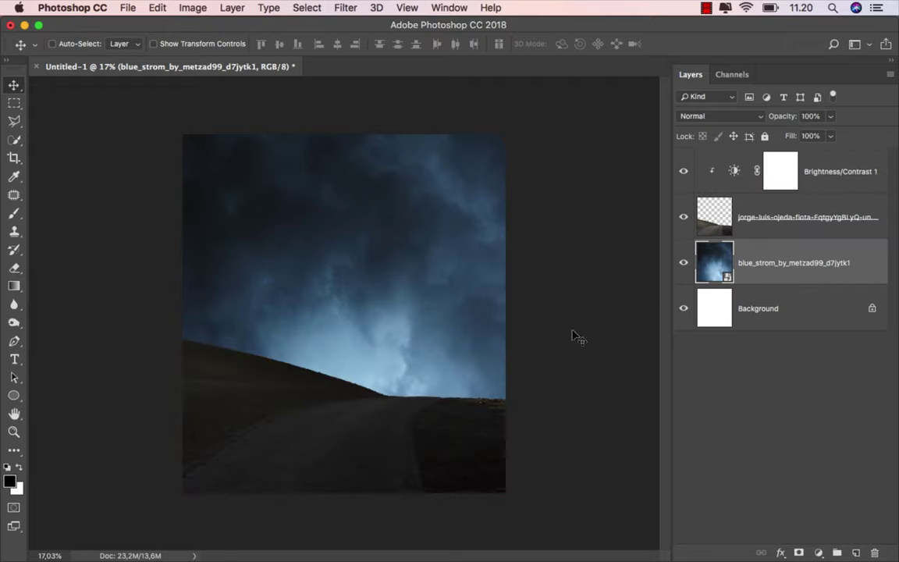
scroll(363, 315, down, 1)
scroll(351, 248, down, 1)
drag(351, 247, 351, 303)
scroll(351, 304, up, 3)
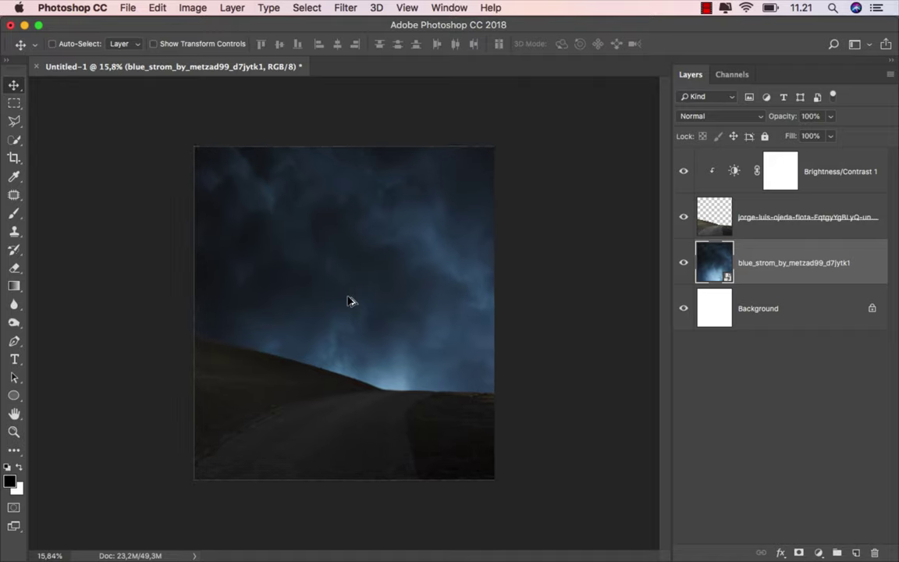
scroll(349, 301, up, 1)
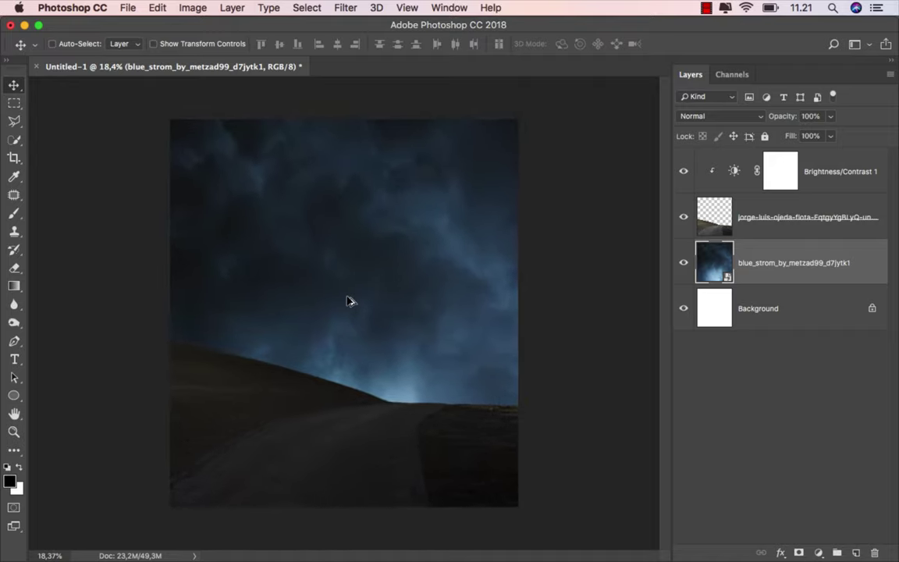
- Rasterize the blue_strom sky layer and apply a 5-pixel Gaussian Blur
right_click(747, 262)
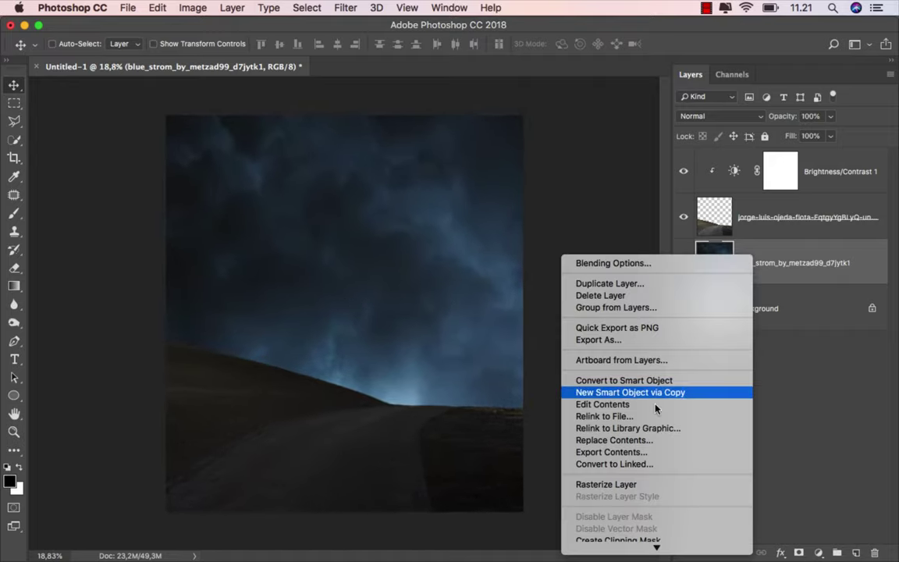
click(632, 484)
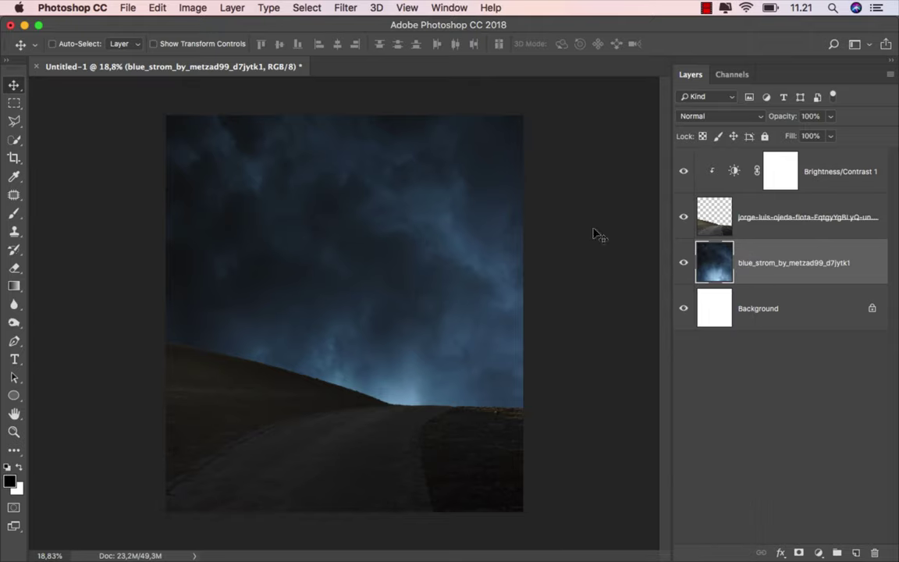
click(346, 8)
mouse_move(352, 188)
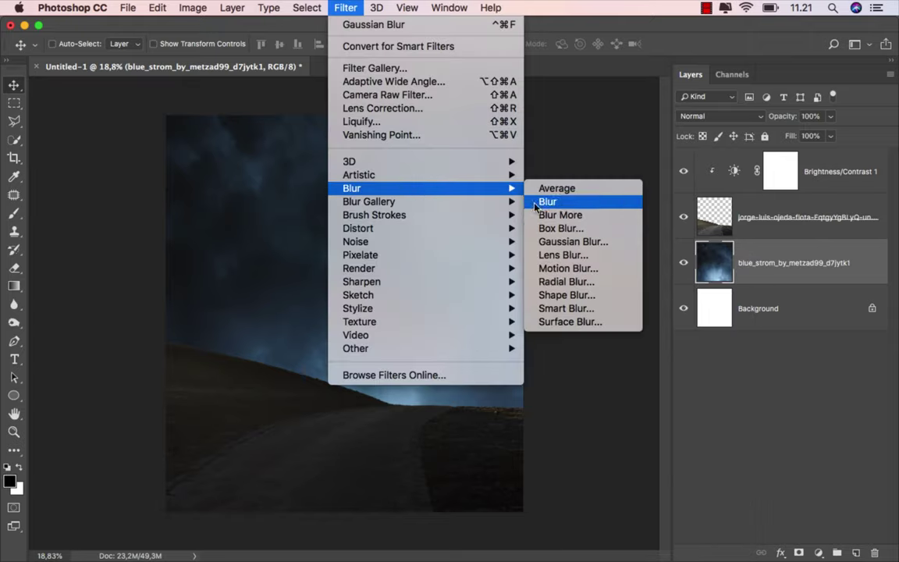
click(538, 241)
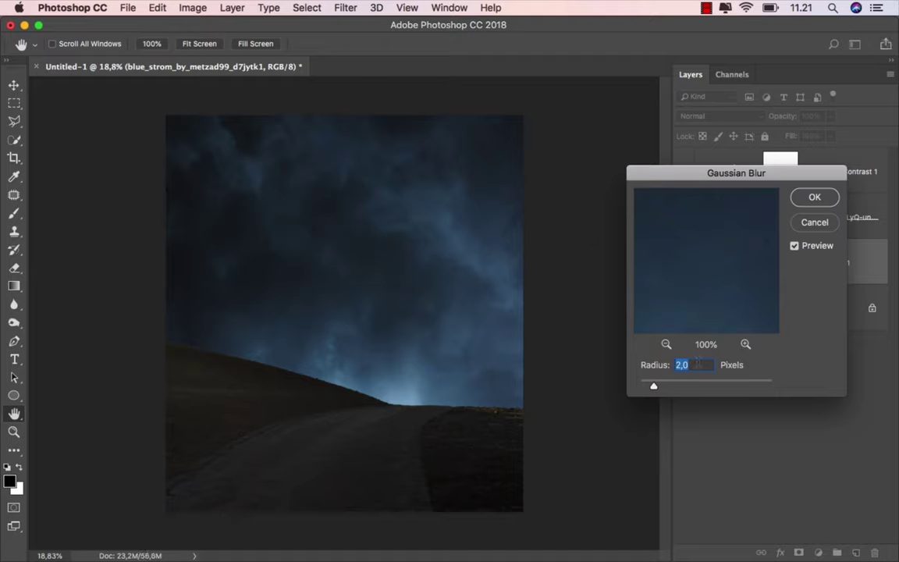
text(5)
drag(700, 365, 670, 366)
click(805, 199)
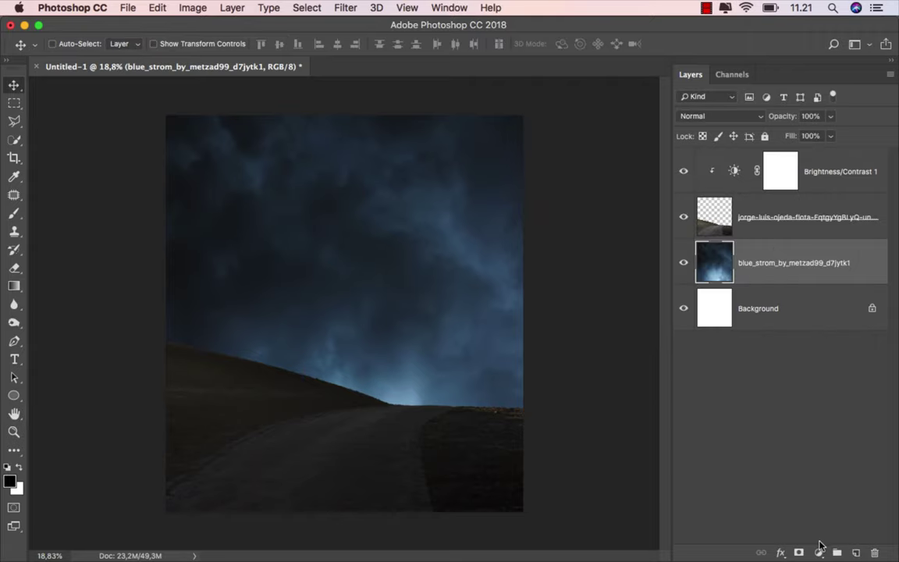
- Add a Levels adjustment clipped to the sky with output white at 137
click(820, 547)
click(839, 343)
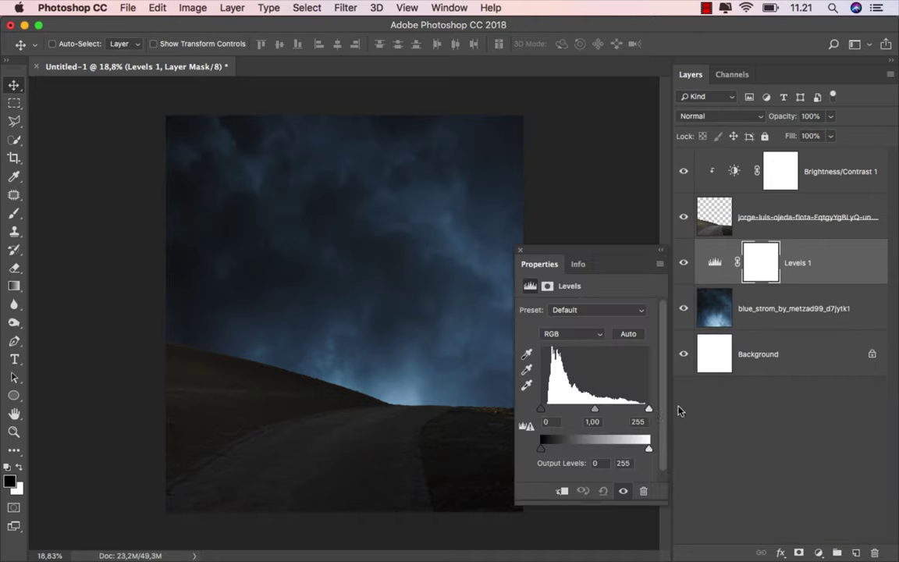
click(562, 490)
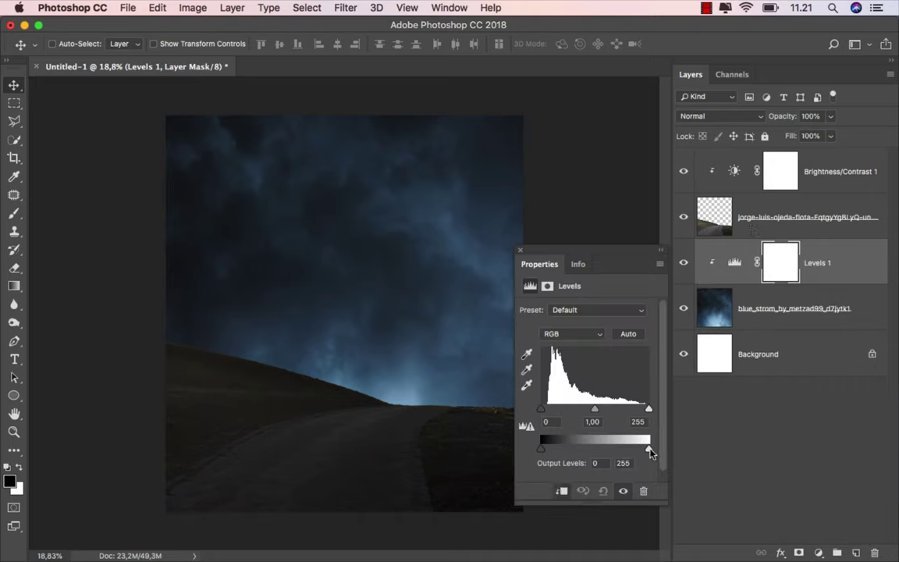
drag(649, 450, 599, 448)
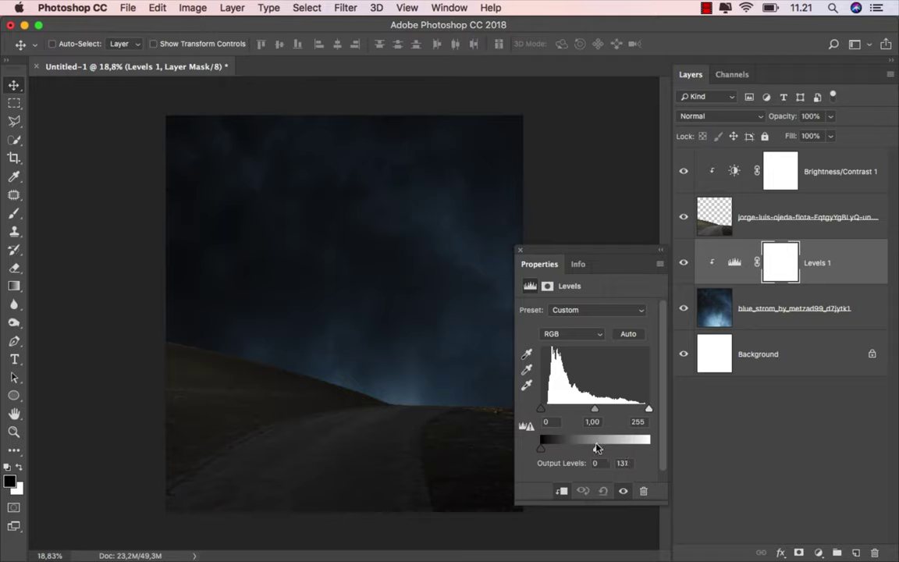
click(521, 252)
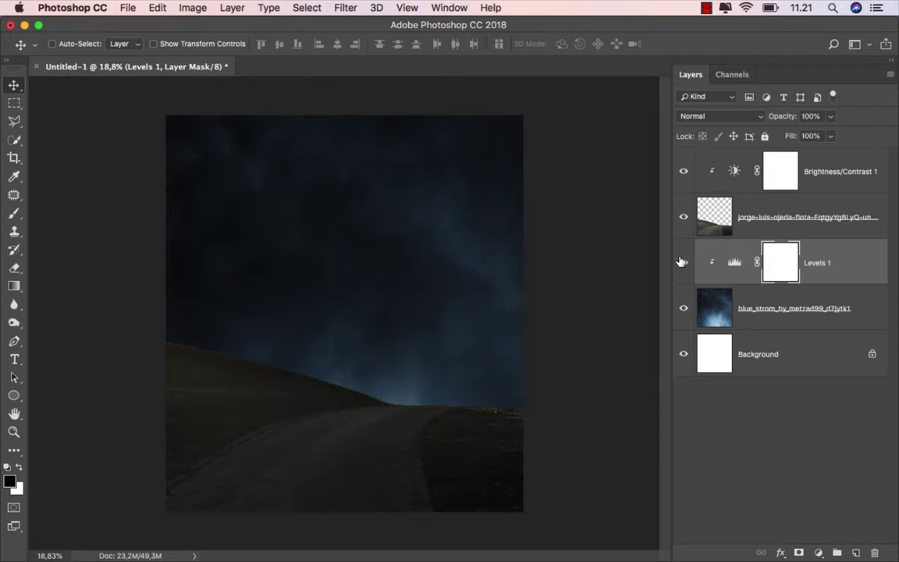
click(684, 262)
click(683, 262)
click(838, 277)
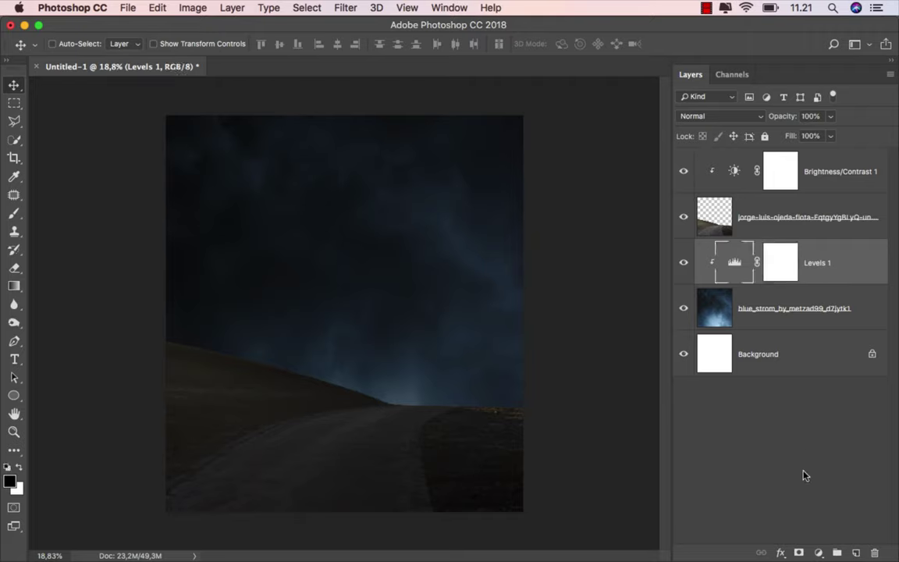
- Add a clipped Hue/Saturation adjustment lowering the sky's saturation to −58
click(819, 553)
click(828, 398)
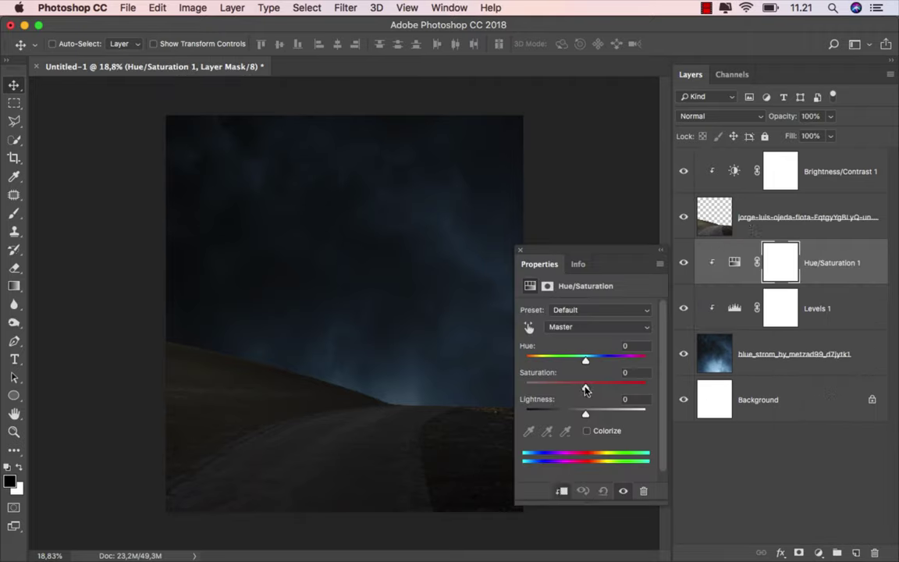
drag(587, 390, 559, 387)
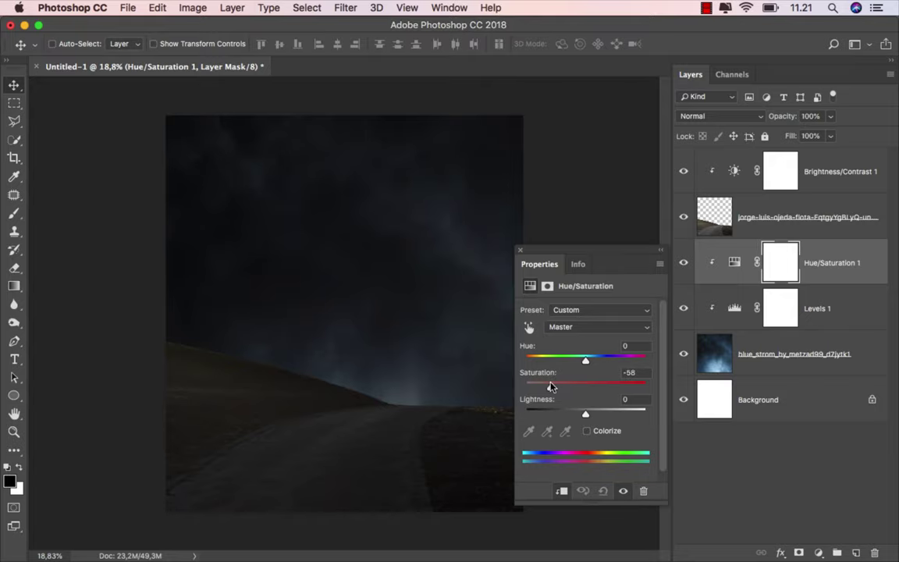
click(520, 251)
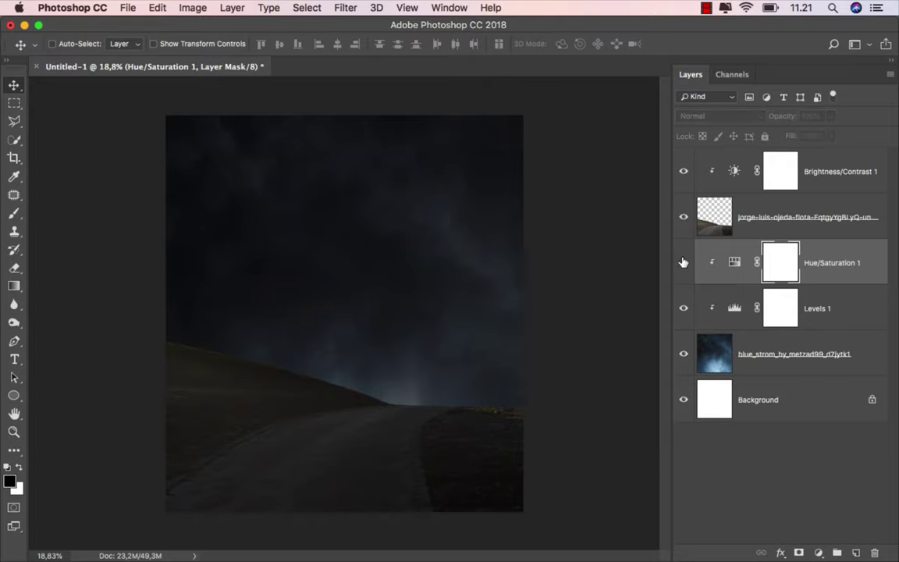
scroll(524, 334, up, 1)
scroll(523, 336, up, 2)
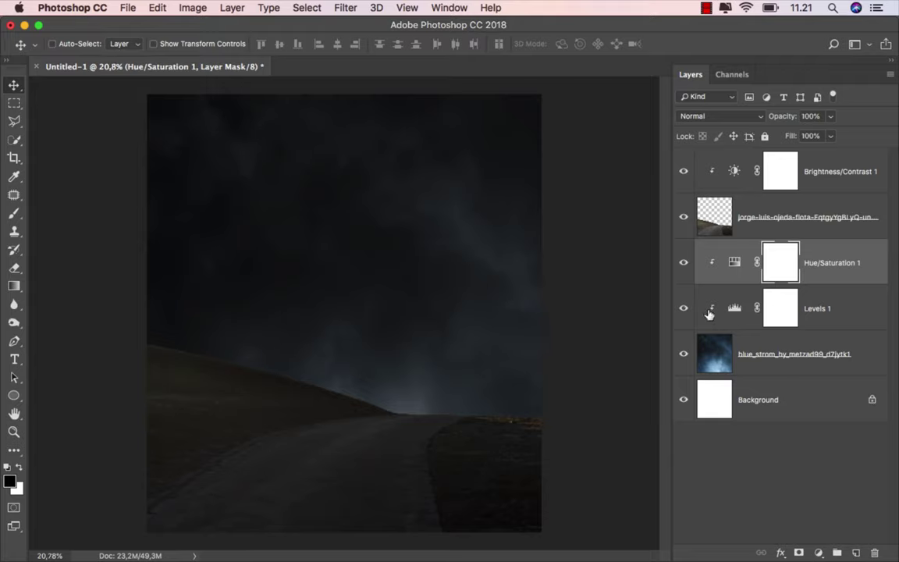
key(super+2)
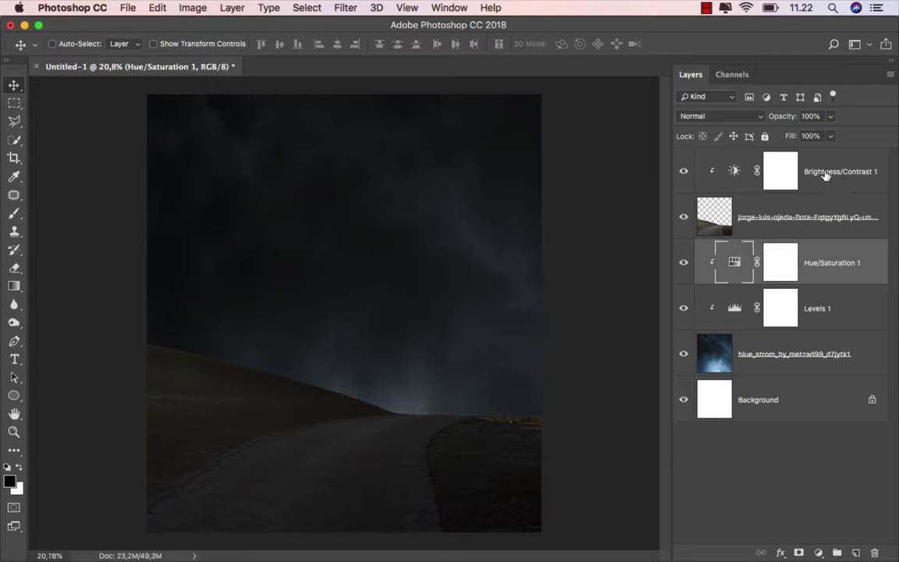
click(826, 175)
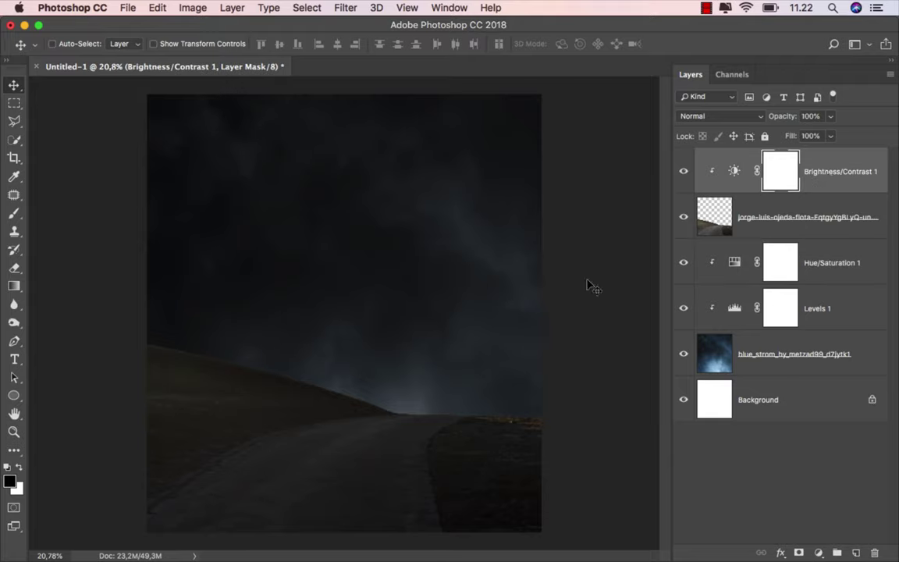
- Place the 99_red_balloons girl image, scale her to about 78%, and centre her on the road
click(344, 535)
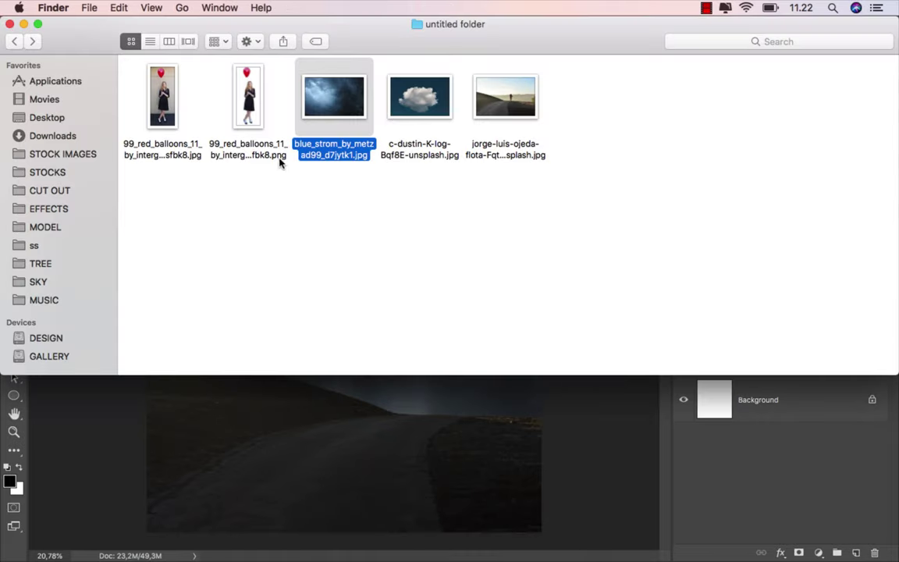
mouse_move(226, 105)
mouse_down()
mouse_move(358, 445)
mouse_move(349, 311)
mouse_up()
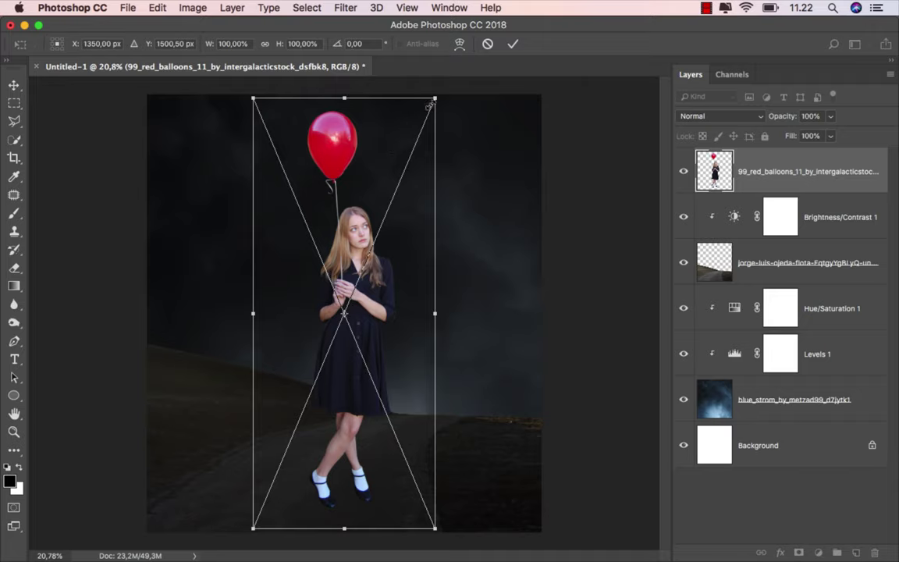
drag(437, 100, 416, 145)
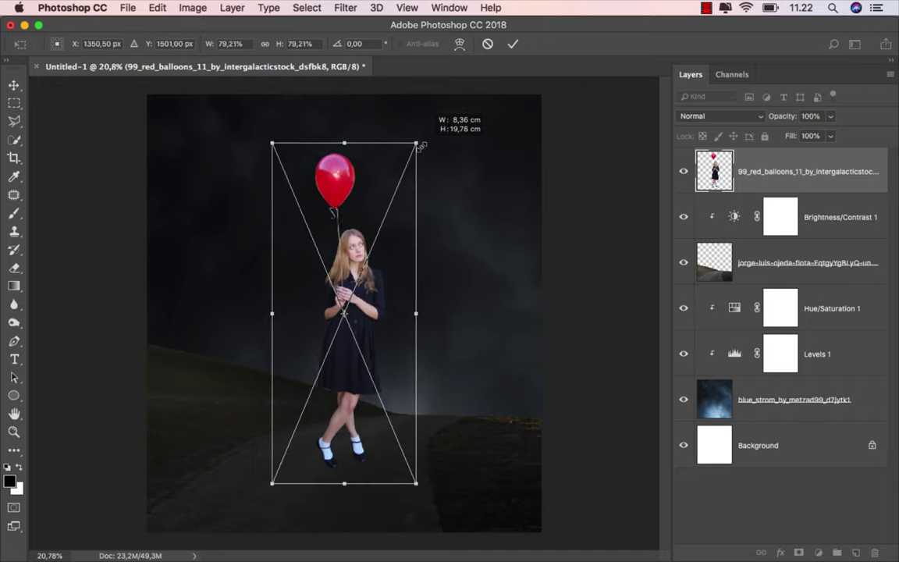
drag(356, 258, 356, 289)
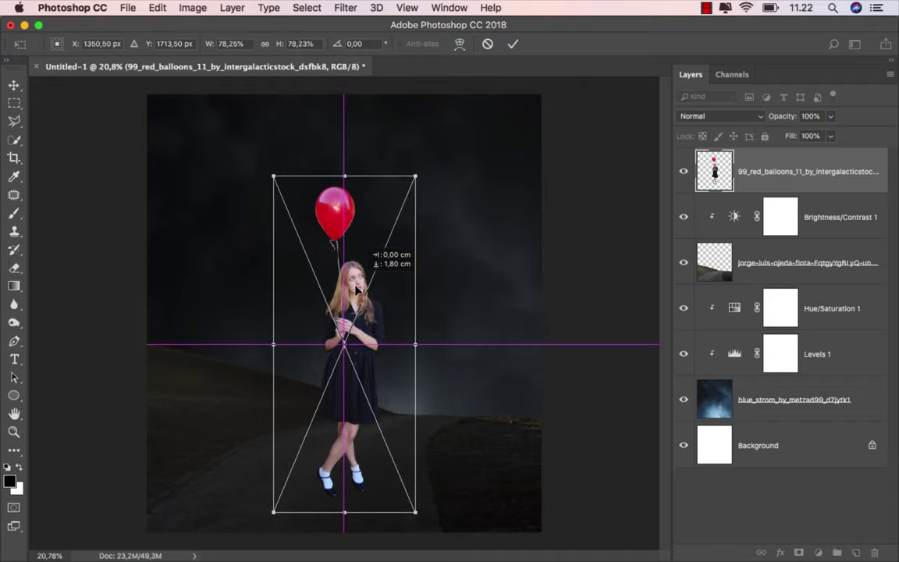
click(513, 43)
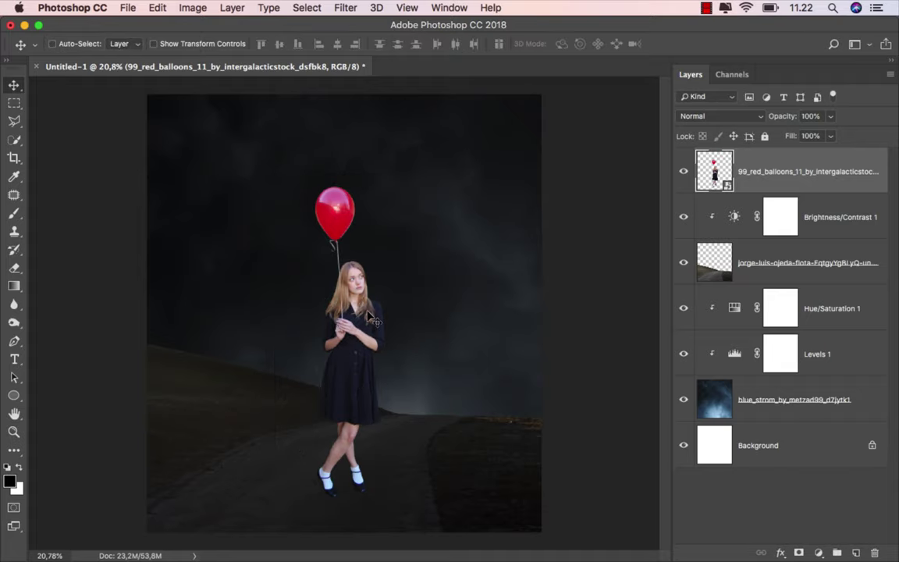
drag(368, 317, 362, 316)
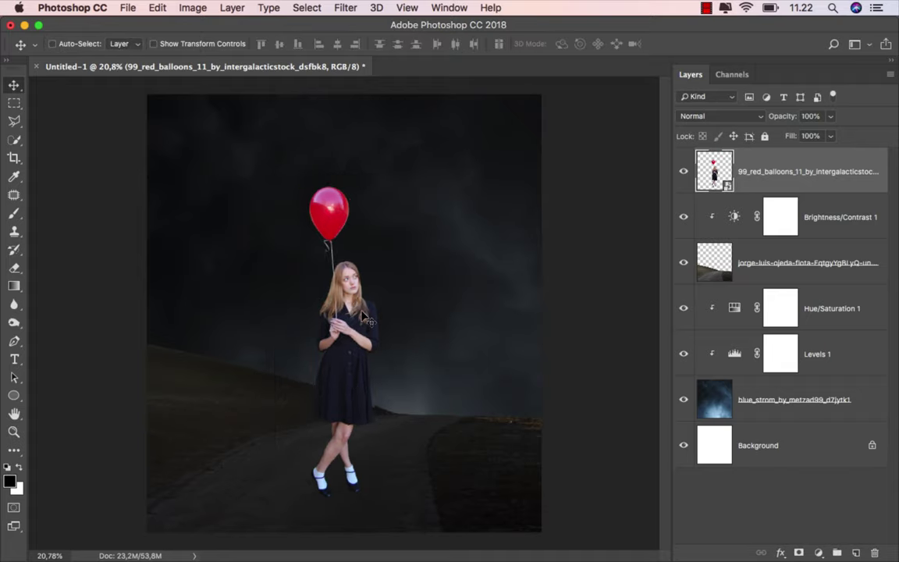
click(772, 224)
- Set up a soft round 0%-hardness brush rotated 90° and flattened into a horizontal ellipse
click(683, 219)
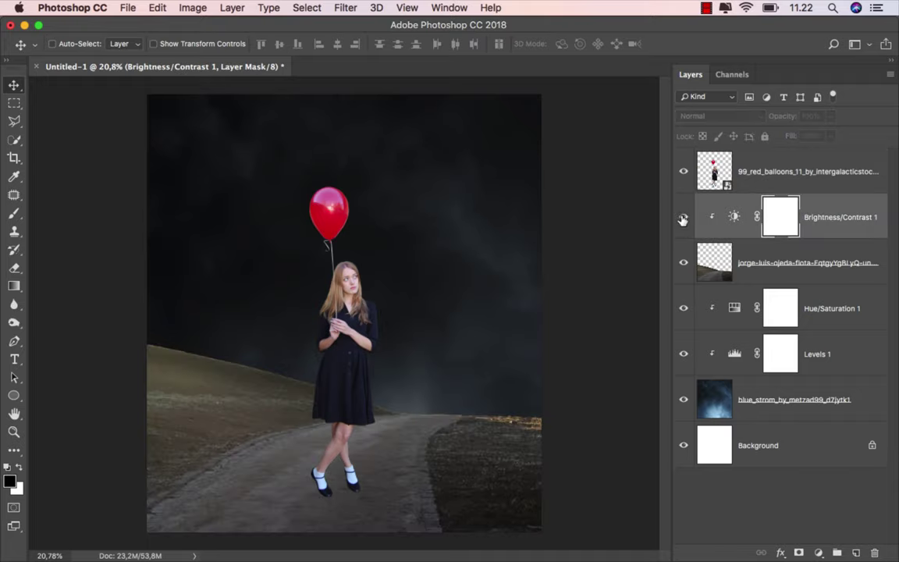
click(684, 219)
right_click(14, 211)
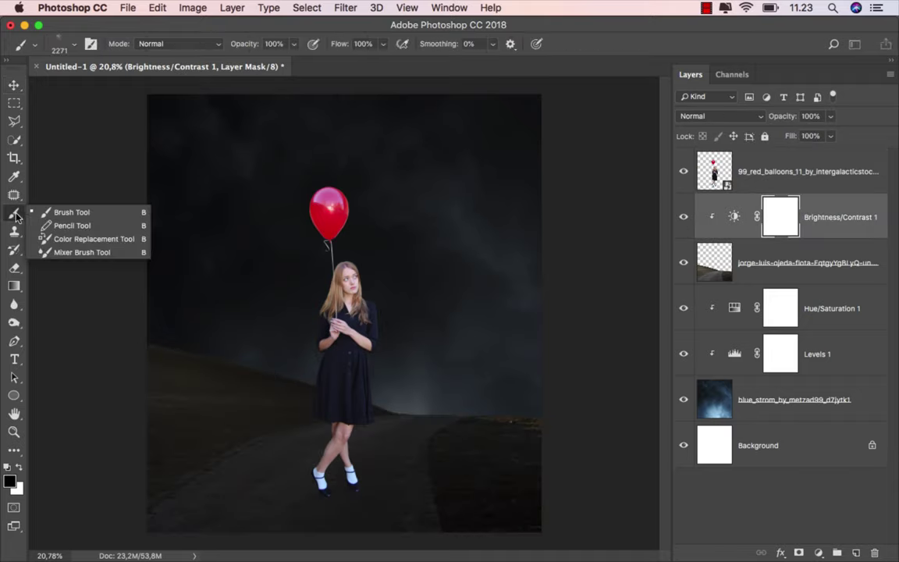
click(46, 205)
right_click(436, 420)
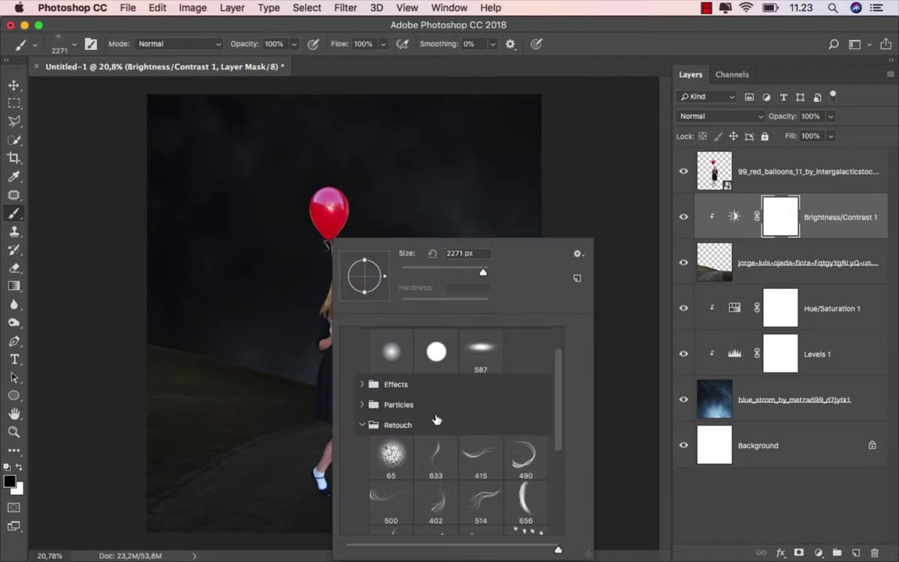
click(365, 428)
click(400, 391)
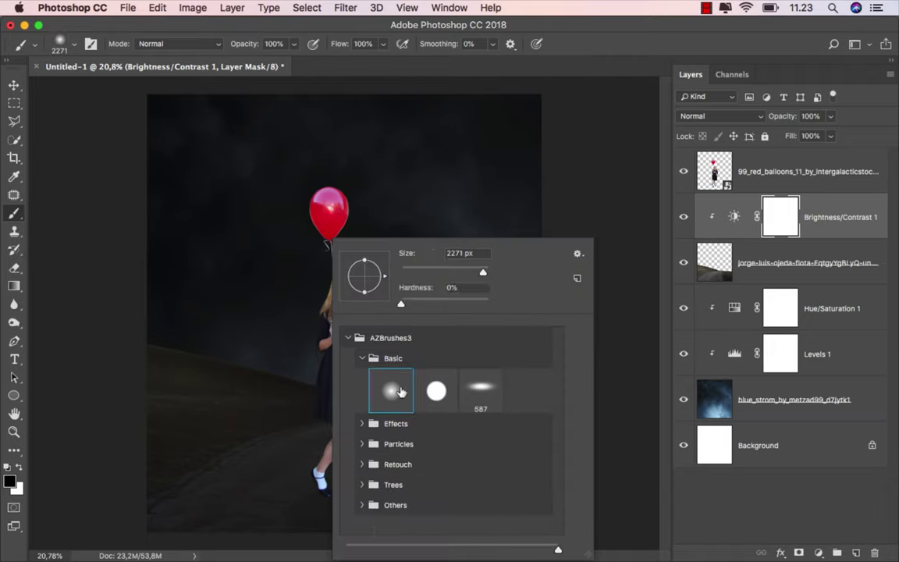
click(366, 271)
drag(365, 259, 364, 273)
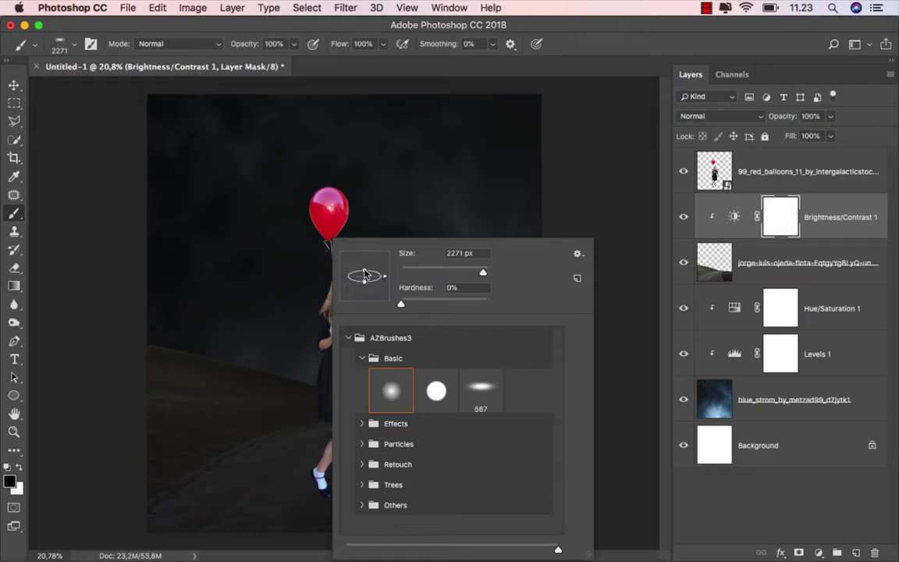
key(Return)
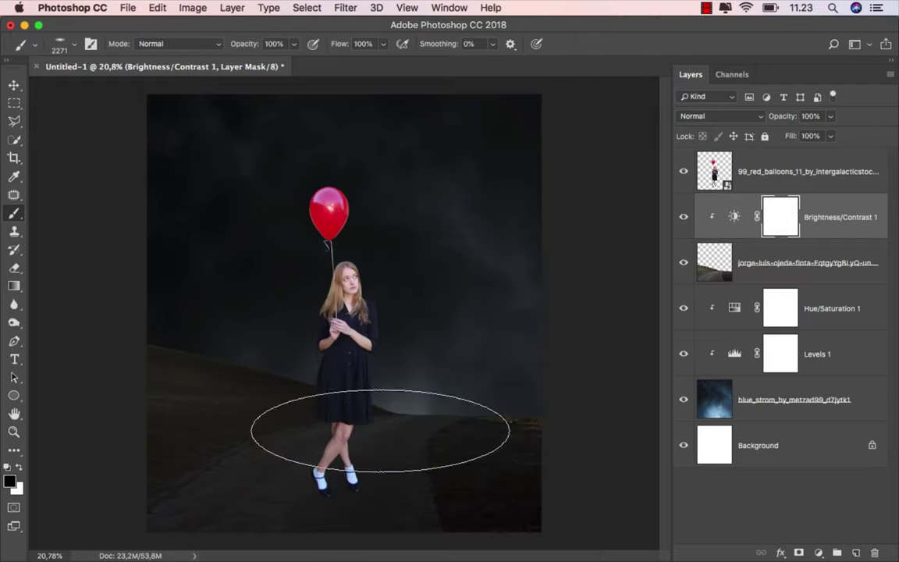
- Paint on the Brightness/Contrast mask around the girl's feet to light the road
key(bracketleft)
key(bracketleft)
key(bracketleft)
key(bracketleft)
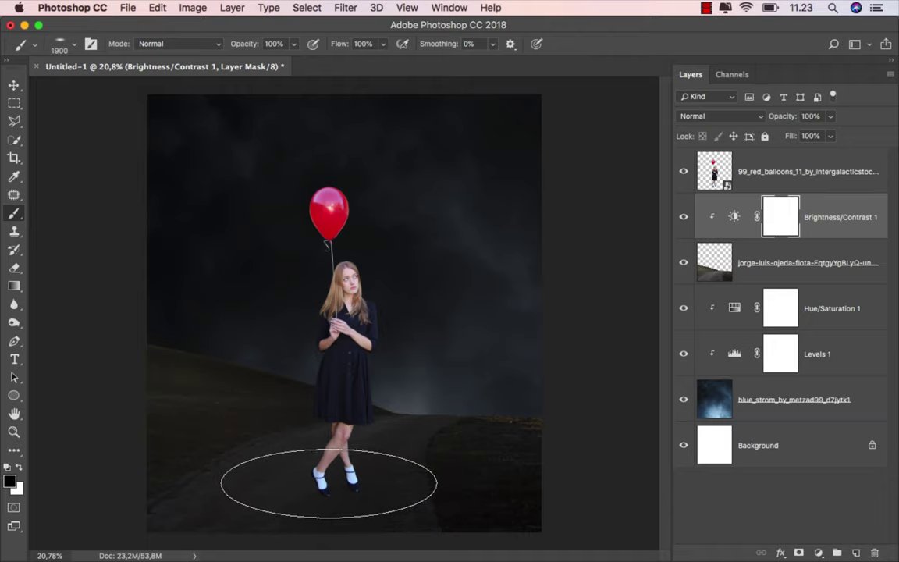
key(bracketleft)
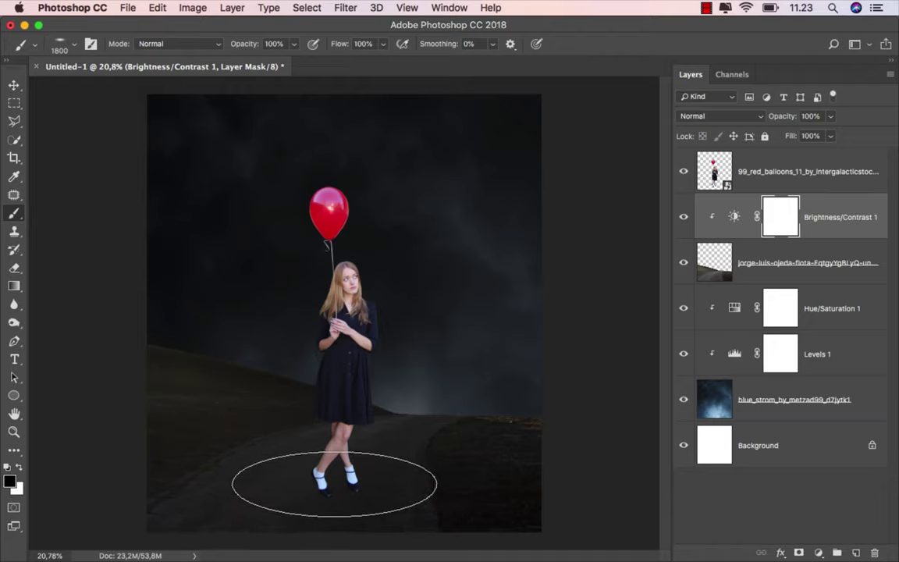
click(335, 484)
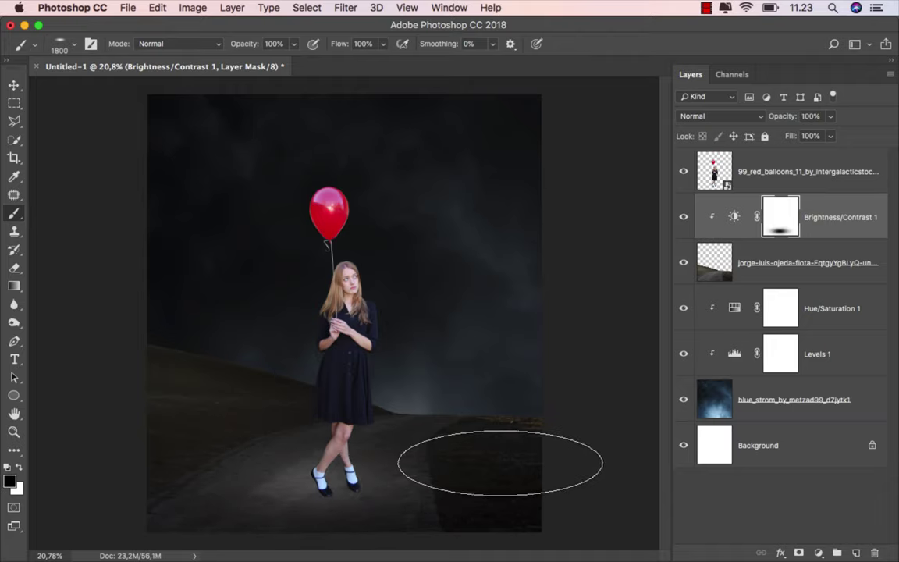
key(bracketleft)
key(bracketleft)
key(bracketleft)
key(bracketleft)
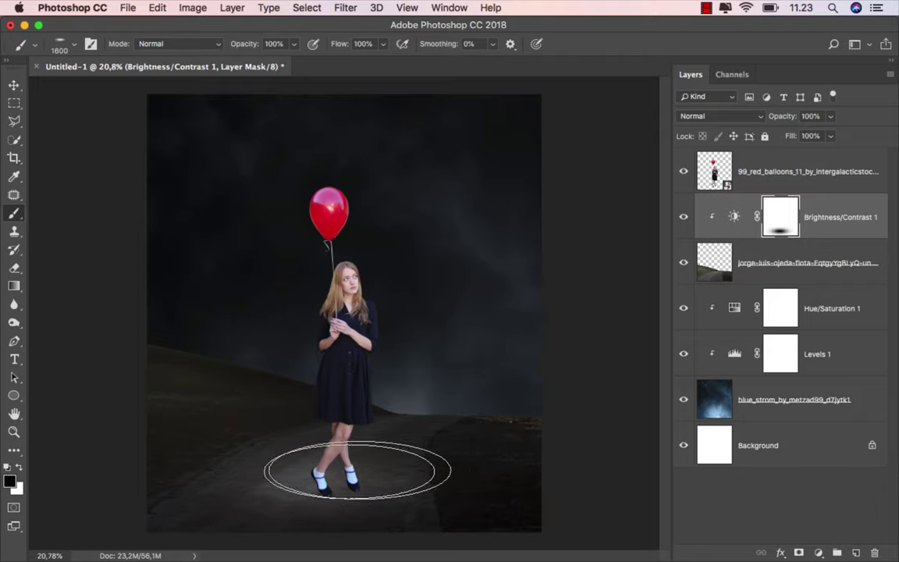
key(bracketleft)
key(bracketleft)
key(bracketleft)
key(bracketleft)
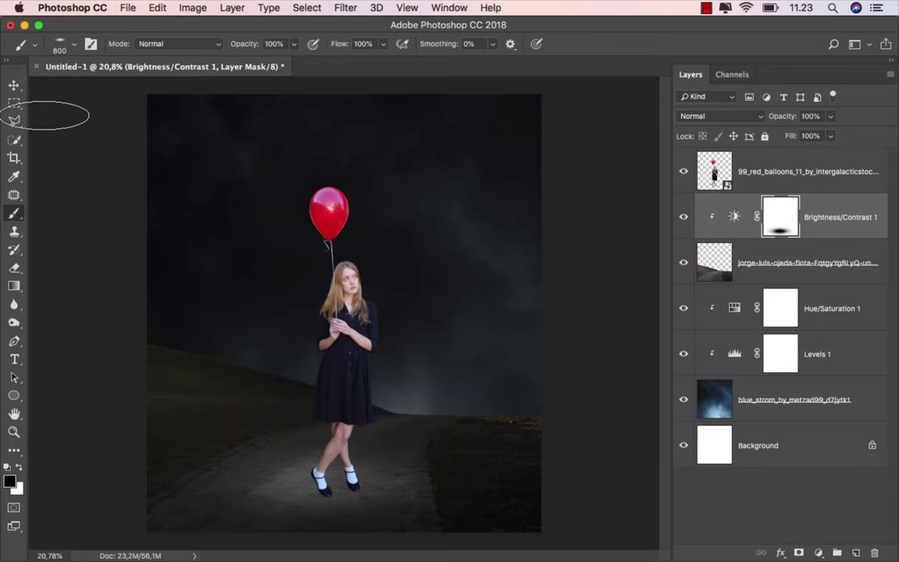
- Stretch the spotlight mask wider and nudge it slightly down
click(14, 84)
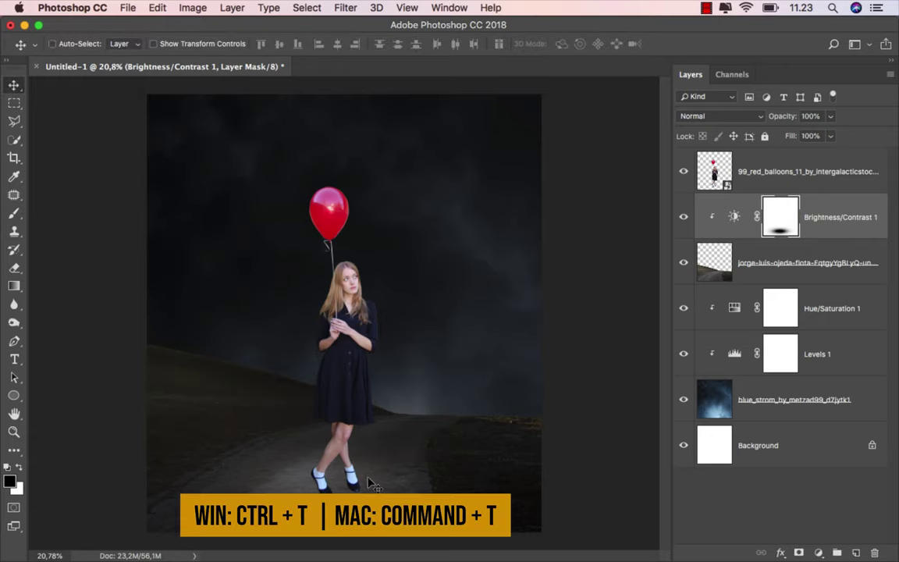
key(super+t)
drag(543, 474, 560, 473)
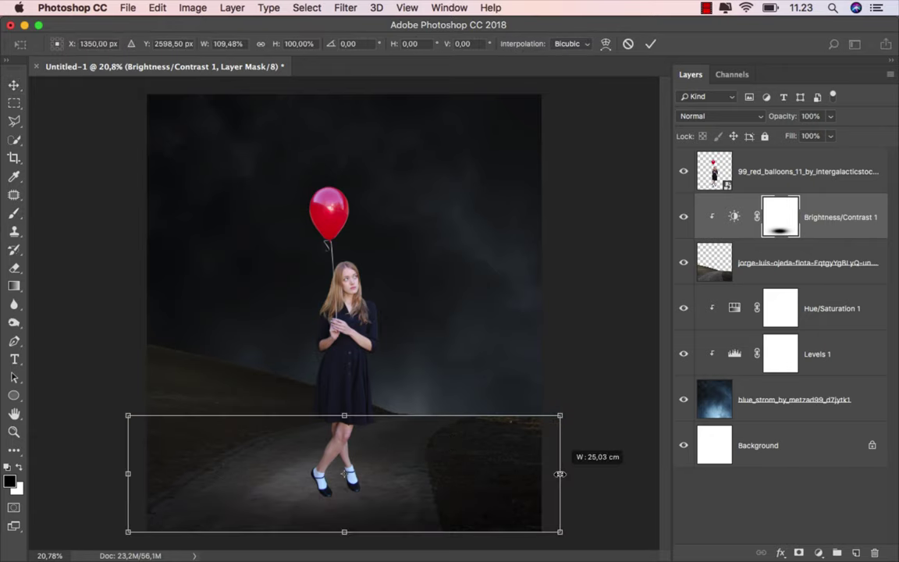
mouse_move(345, 415)
mouse_down()
mouse_move(344, 405)
mouse_move(344, 414)
mouse_up()
key(Down)
key(Down)
key(Down)
key(Down)
key(Down)
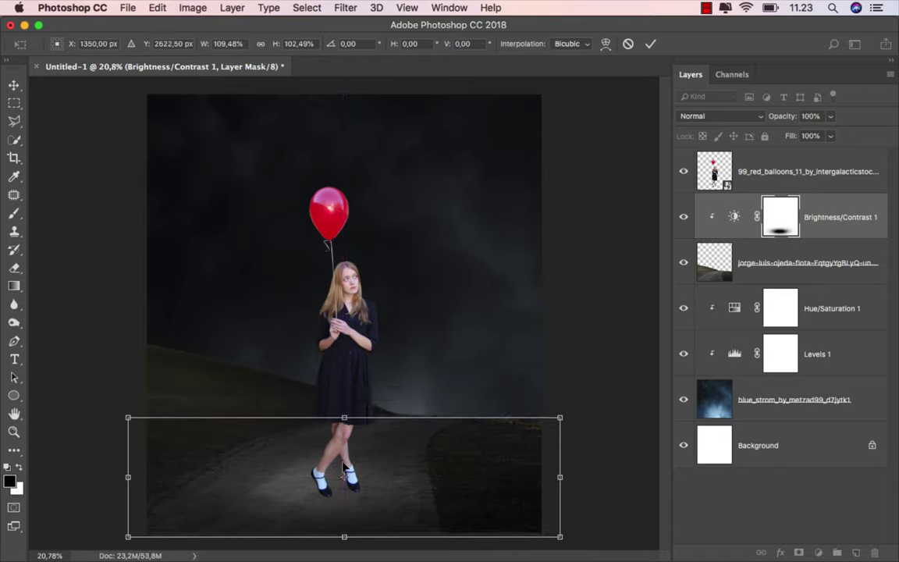
key(Return)
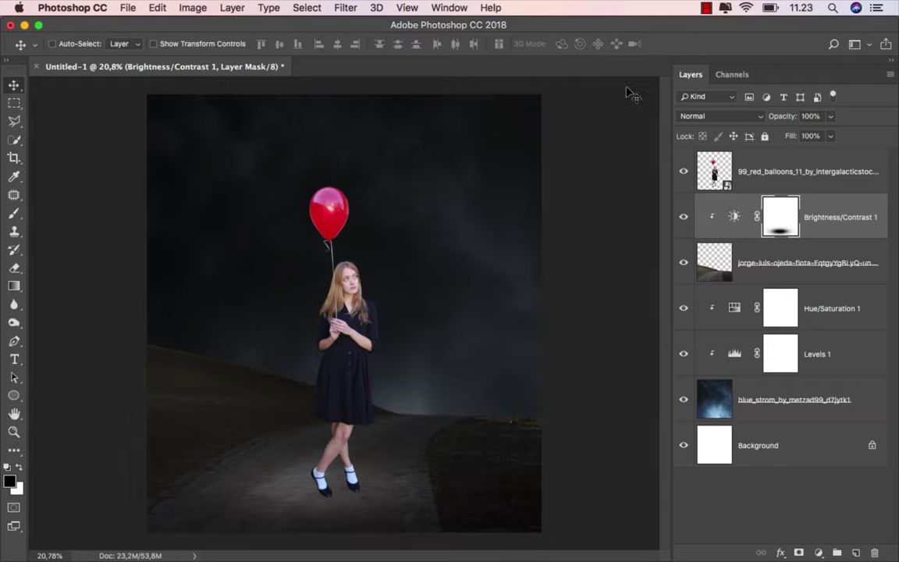
scroll(338, 342, up, 1)
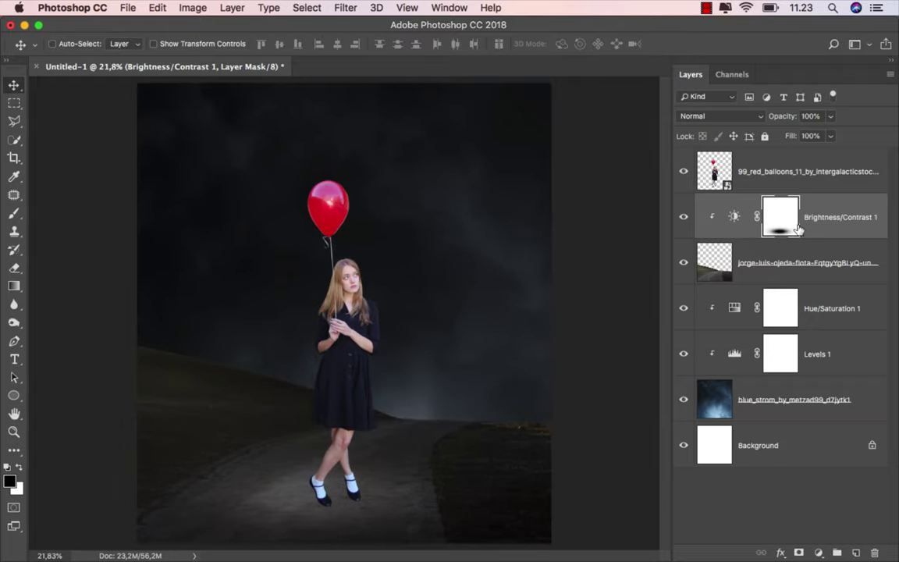
click(735, 206)
- Add a Hue/Saturation adjustment clipped to the girl layer with Saturation −20
click(724, 159)
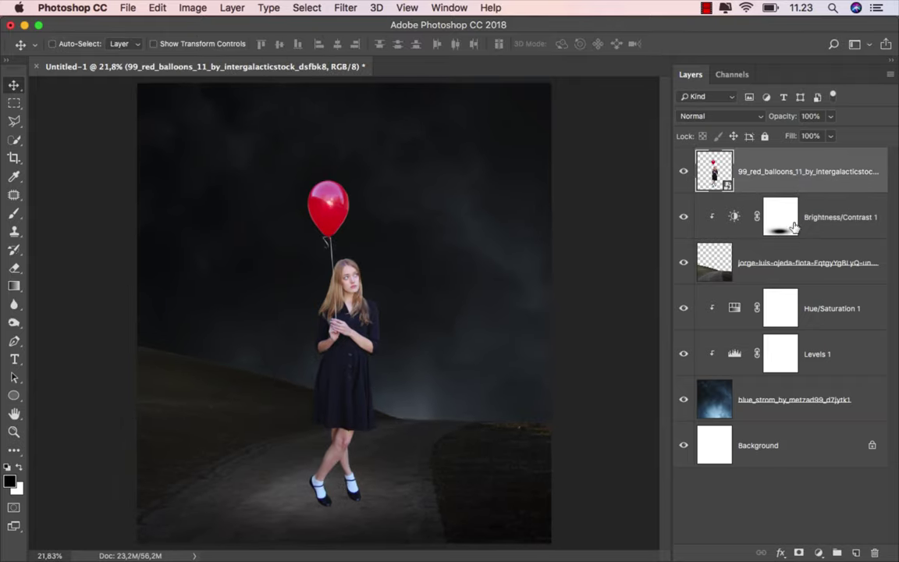
click(817, 552)
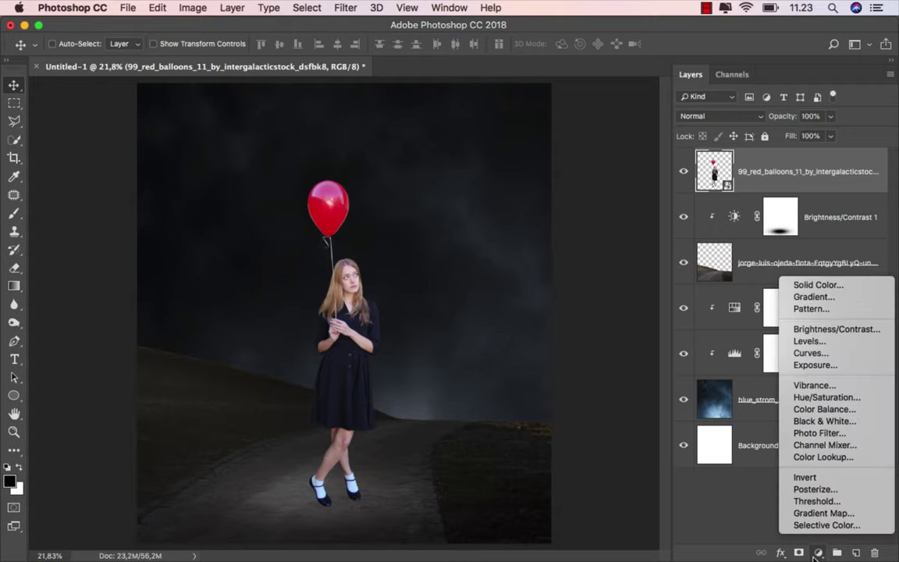
click(826, 397)
click(562, 492)
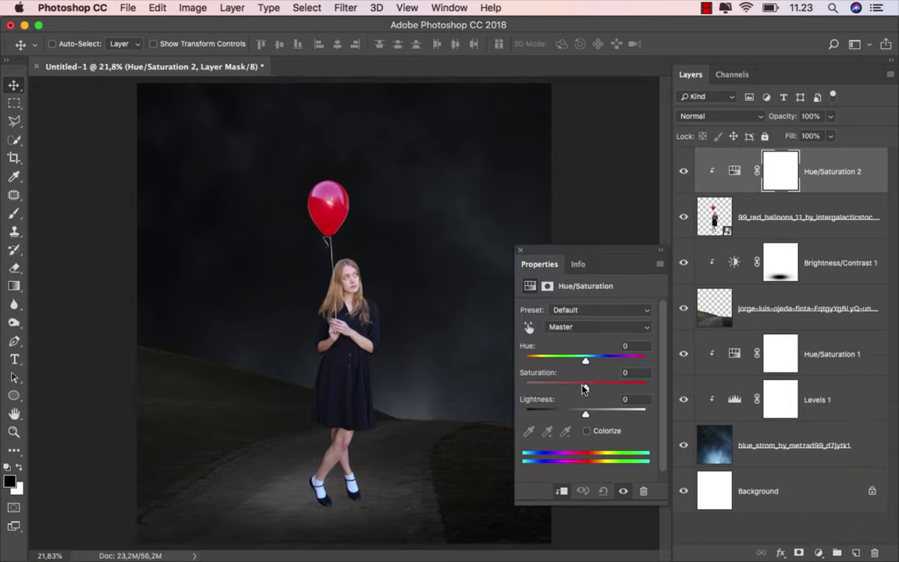
drag(584, 388, 576, 389)
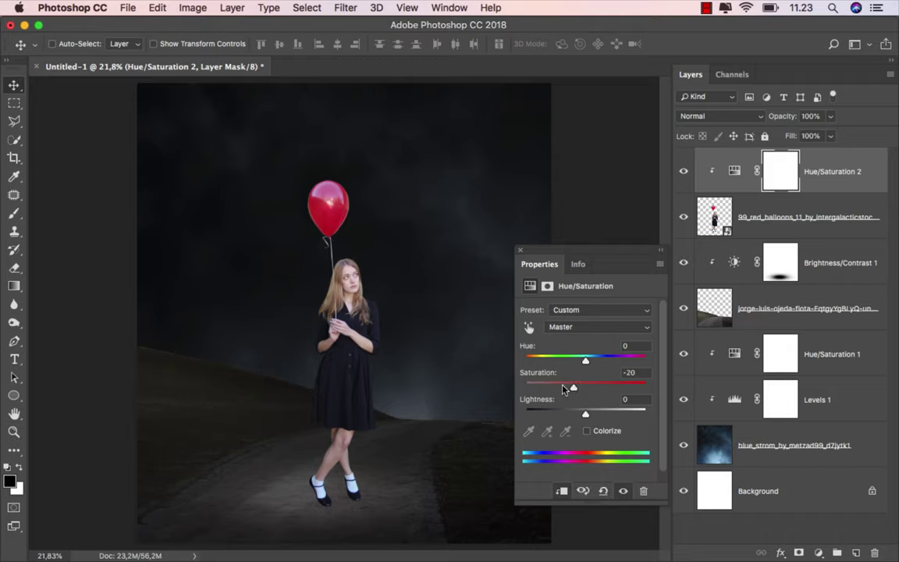
click(520, 251)
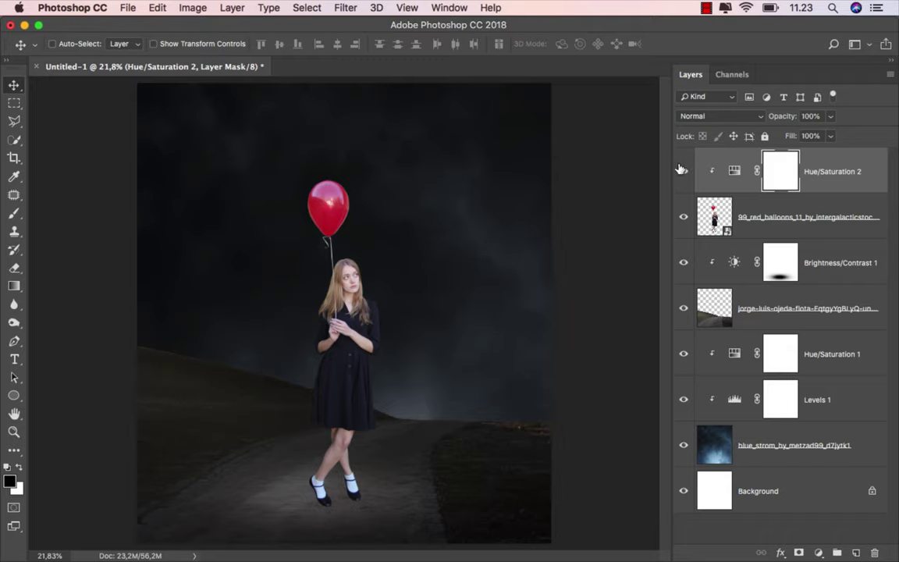
click(738, 166)
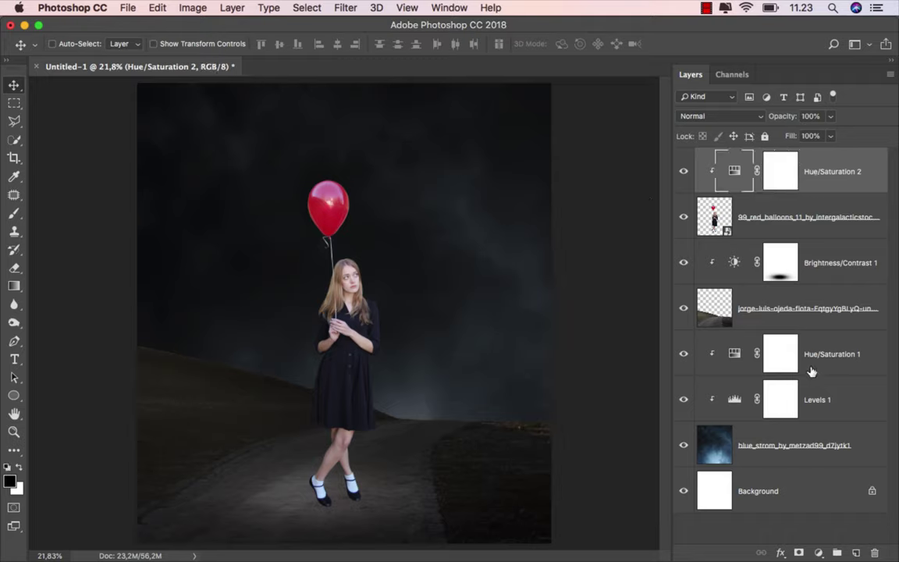
- Add a clipped Selective Color adjustment, raising Black for the Yellows and Reds
click(817, 548)
click(823, 526)
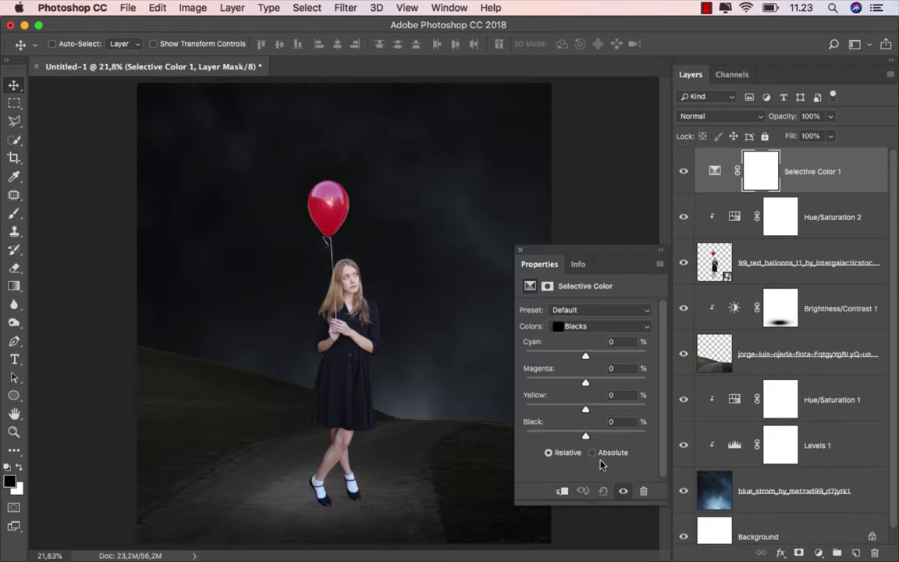
click(562, 491)
scroll(344, 324, up, 5)
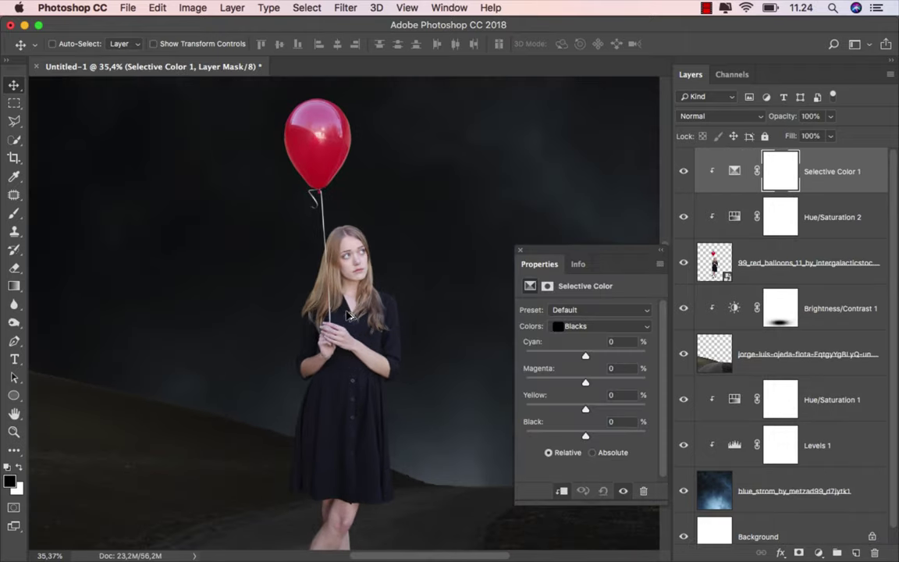
scroll(348, 315, down, 3)
scroll(348, 315, up, 1)
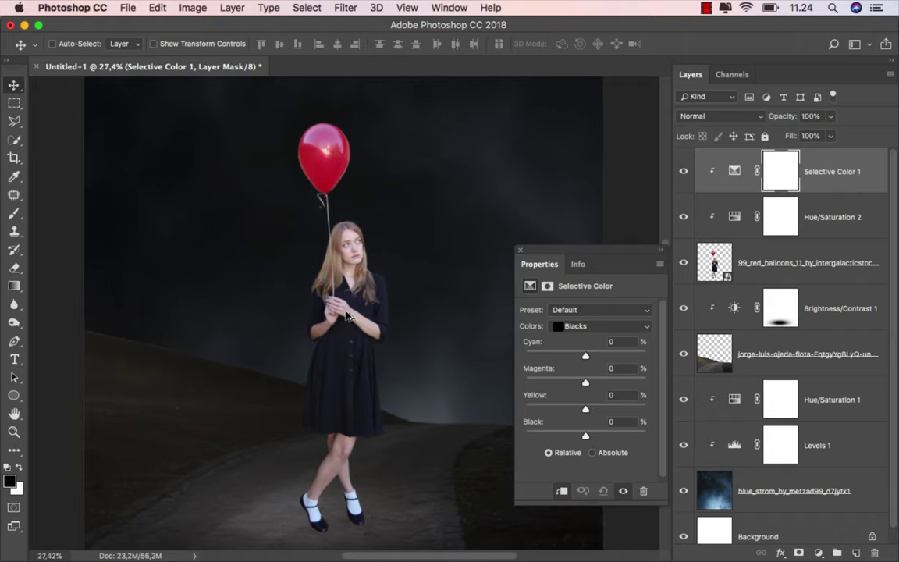
scroll(348, 315, up, 1)
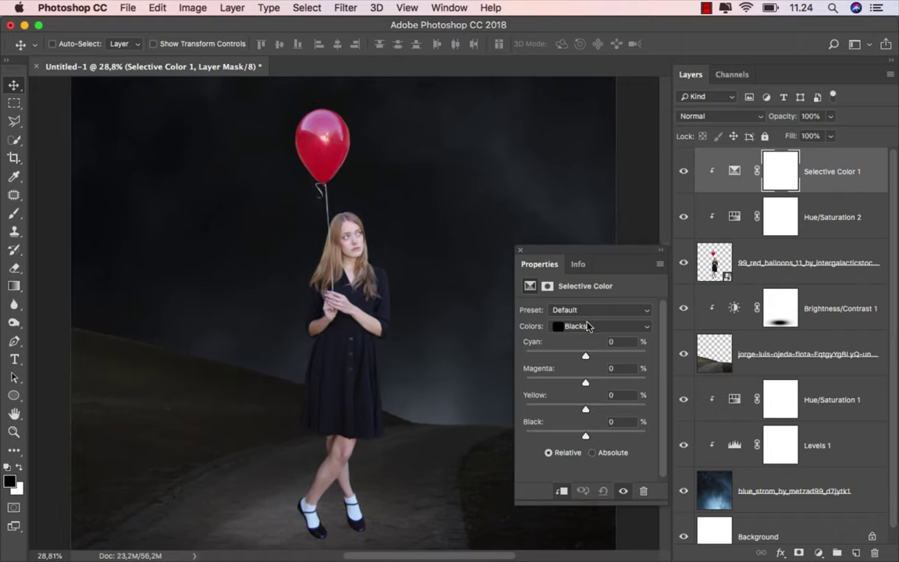
click(586, 325)
click(592, 252)
drag(603, 439, 609, 440)
click(593, 328)
click(594, 321)
drag(586, 439, 619, 436)
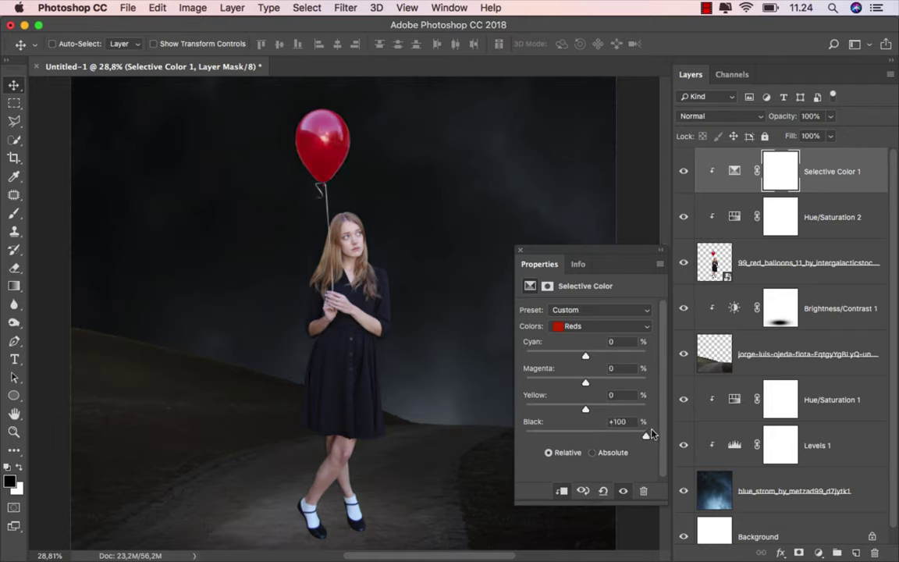
- Lower Black for the Whites range to −56 and compare before and after
click(597, 333)
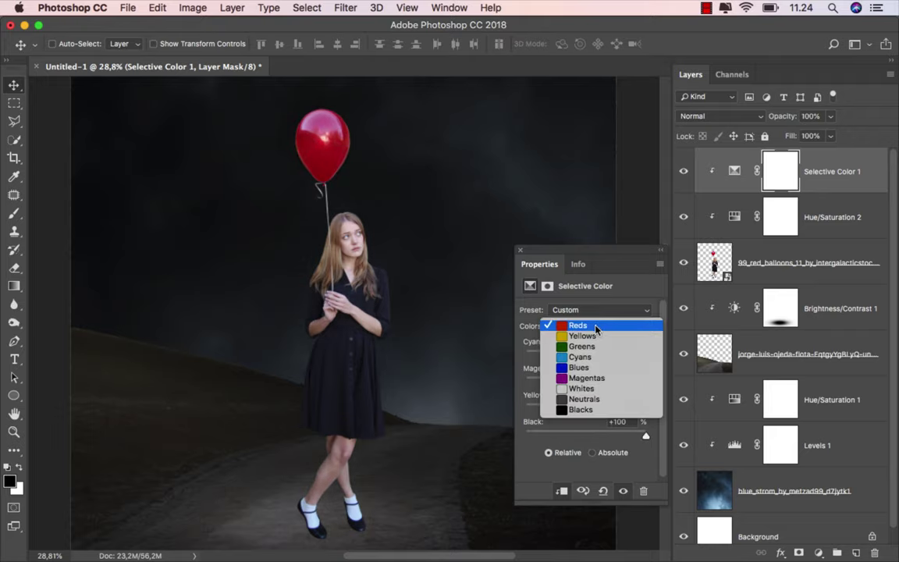
click(592, 389)
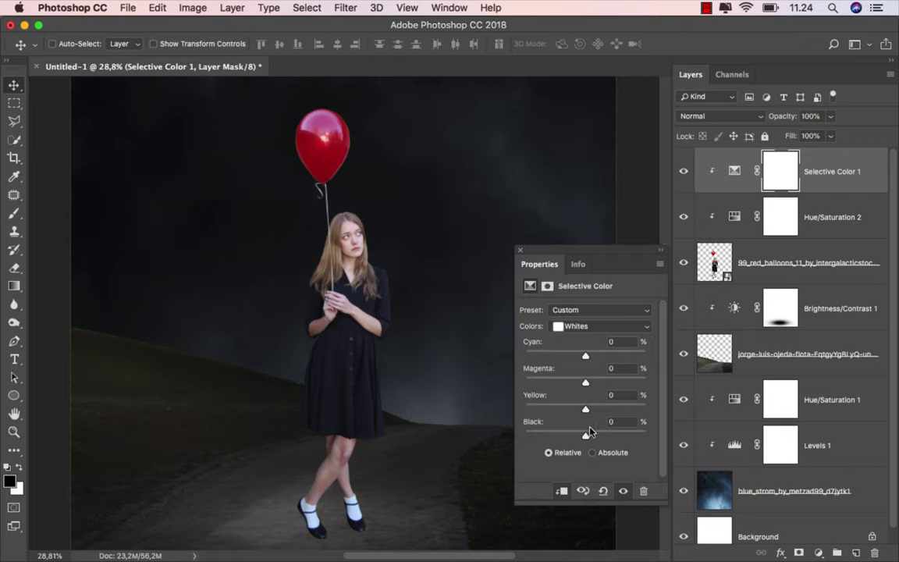
drag(586, 439, 560, 439)
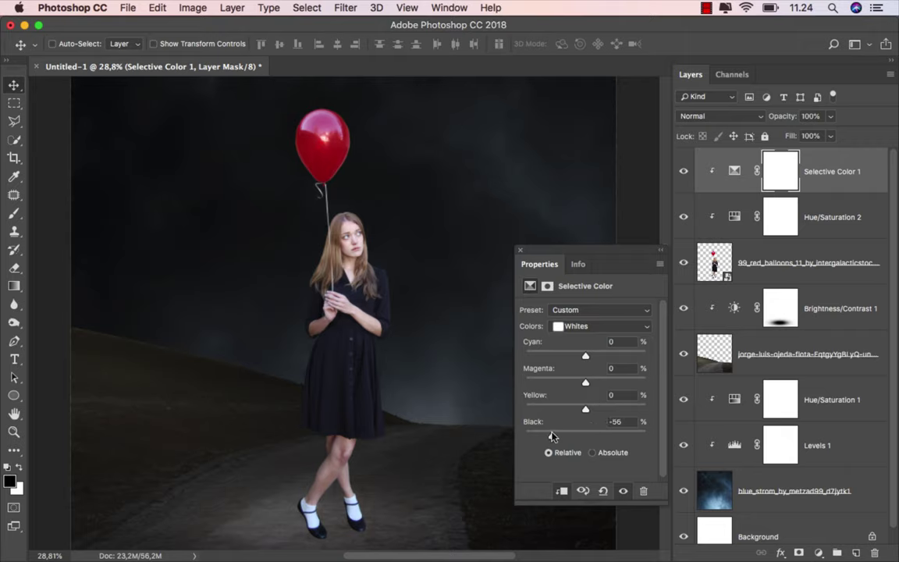
click(520, 252)
click(677, 172)
click(677, 172)
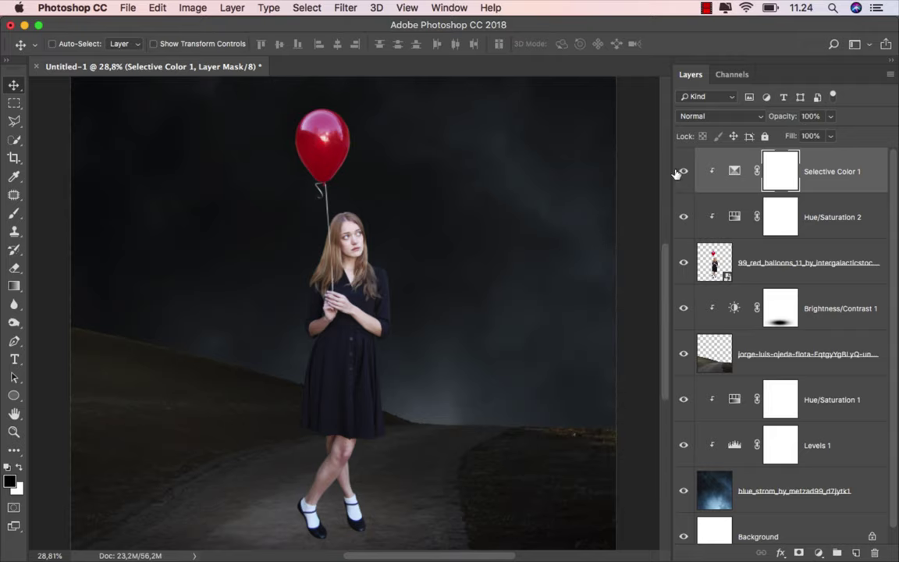
click(734, 170)
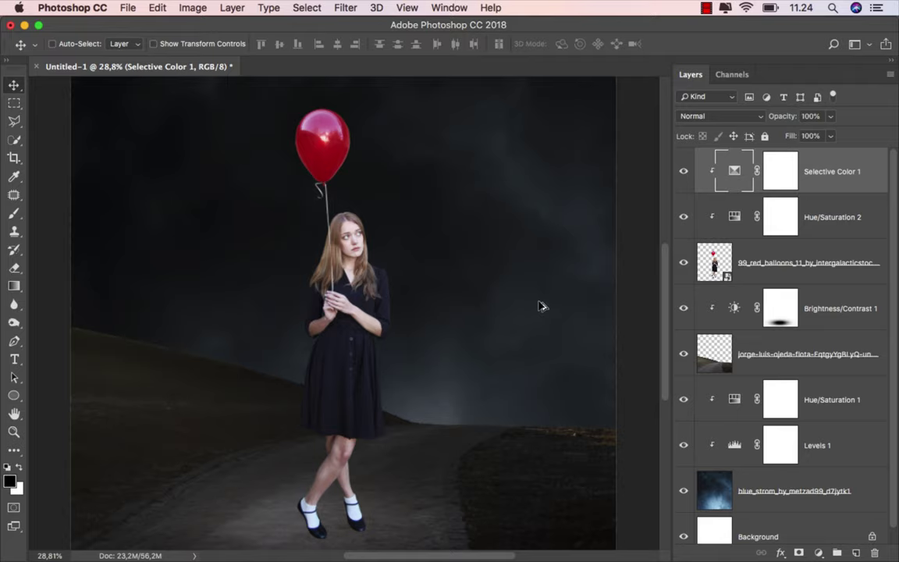
scroll(539, 306, down, 2)
scroll(522, 306, down, 2)
scroll(517, 311, down, 1)
- Place the cloud photo c-dustin-K-log-Bqf8E-unsplash as the top layer over the girl
scroll(498, 313, down, 2)
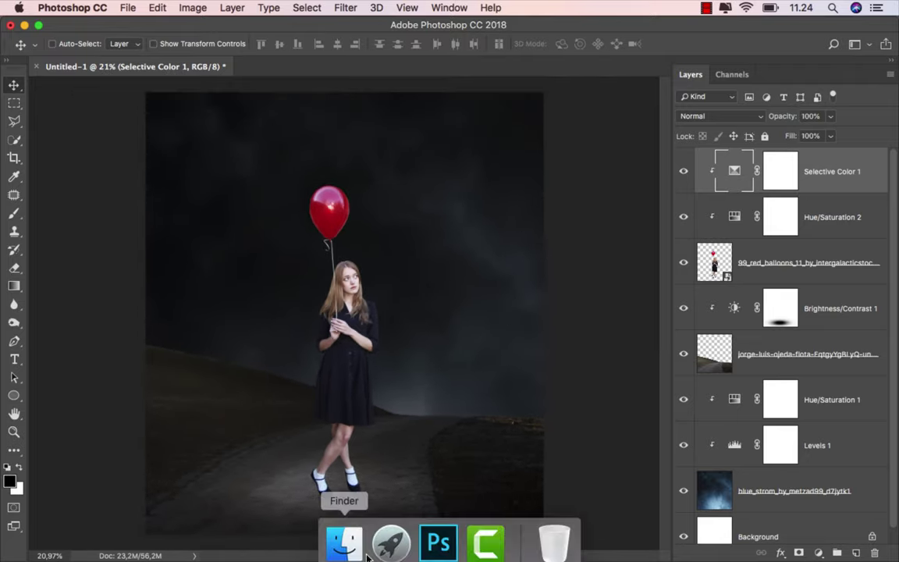
click(345, 538)
drag(418, 139, 367, 320)
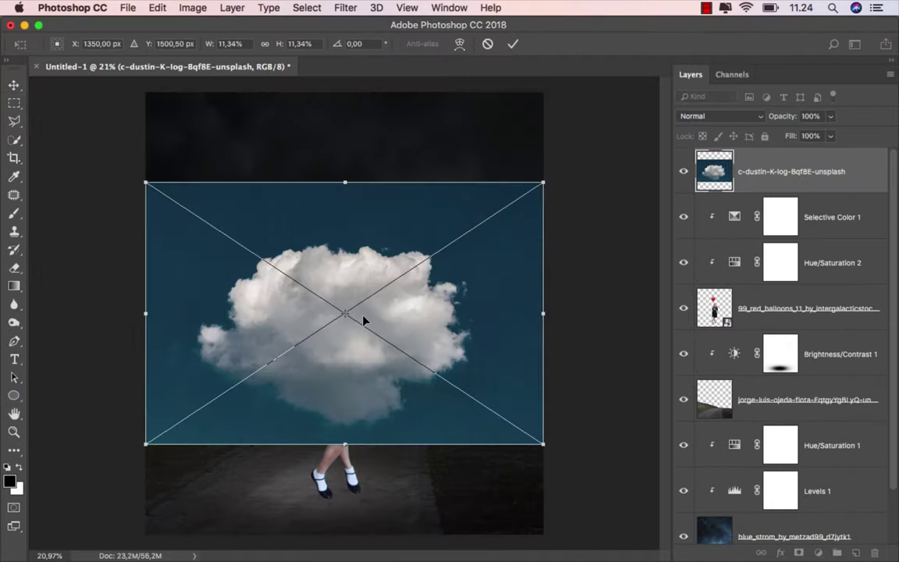
key(Return)
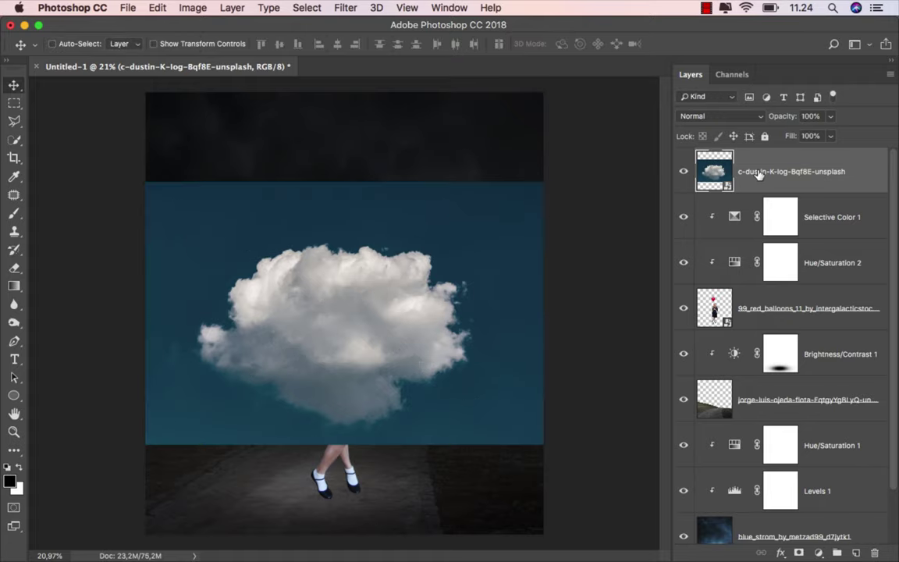
click(450, 8)
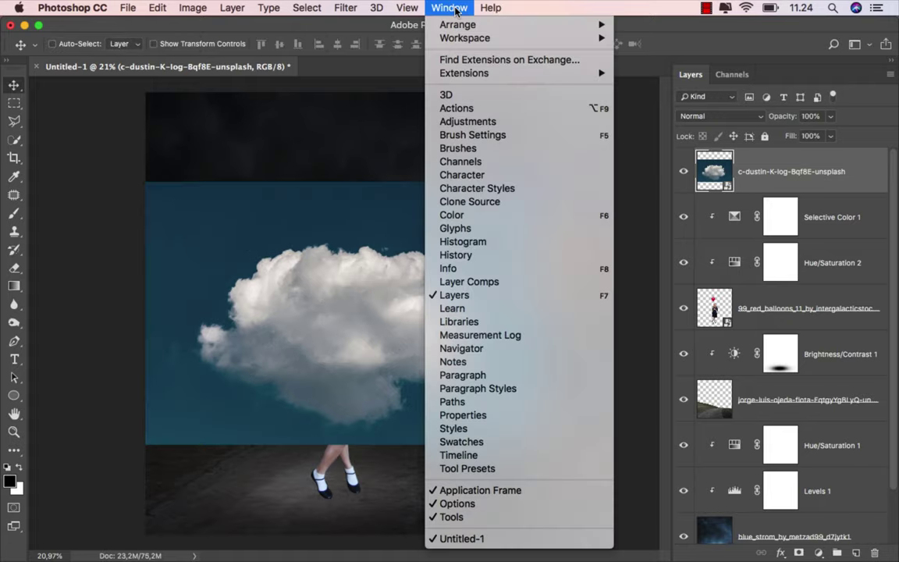
- Compare the Red, Green and Blue channels, then duplicate the Red channel as Red copy
click(494, 163)
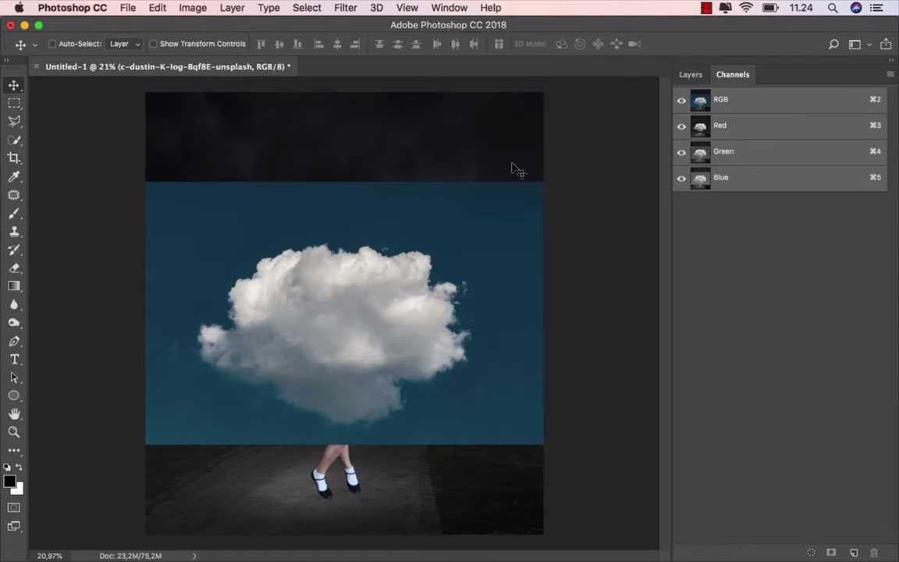
click(726, 125)
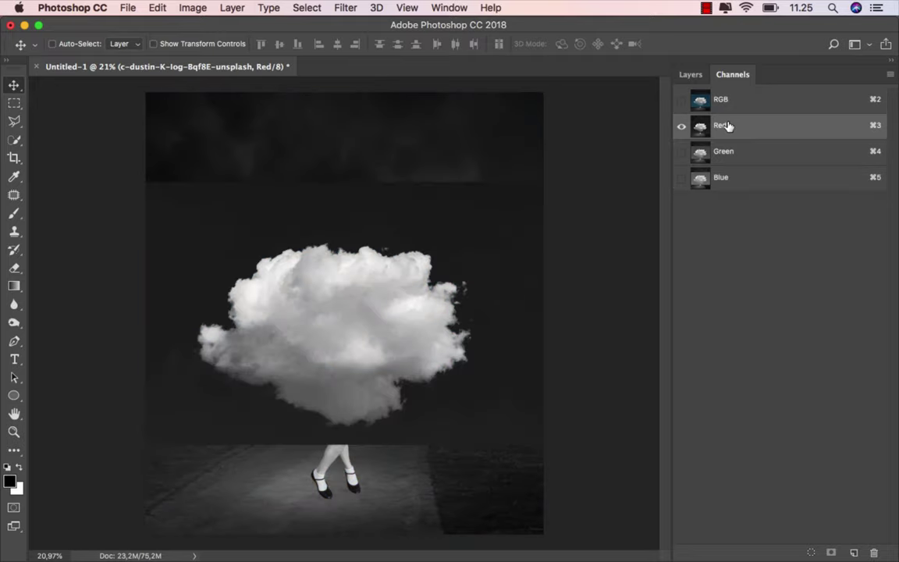
click(738, 154)
click(742, 176)
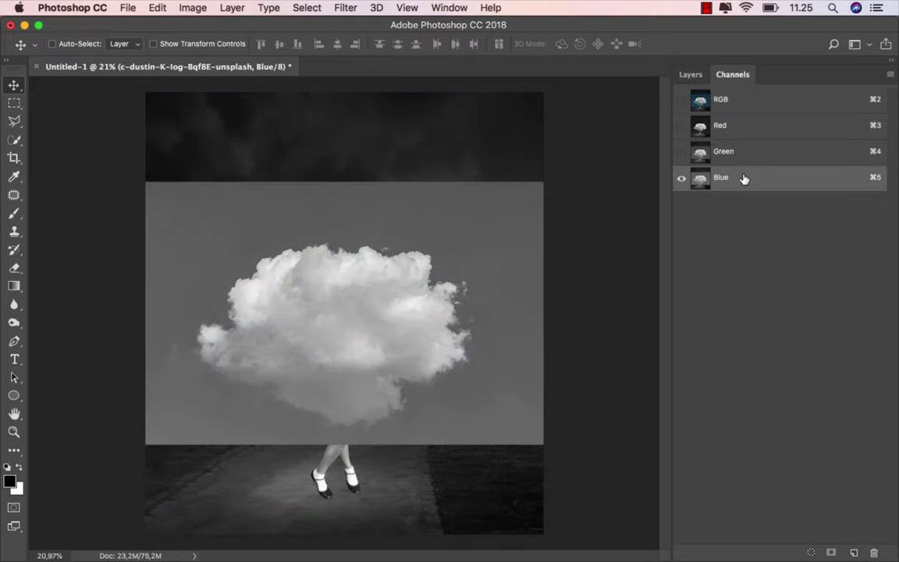
click(742, 129)
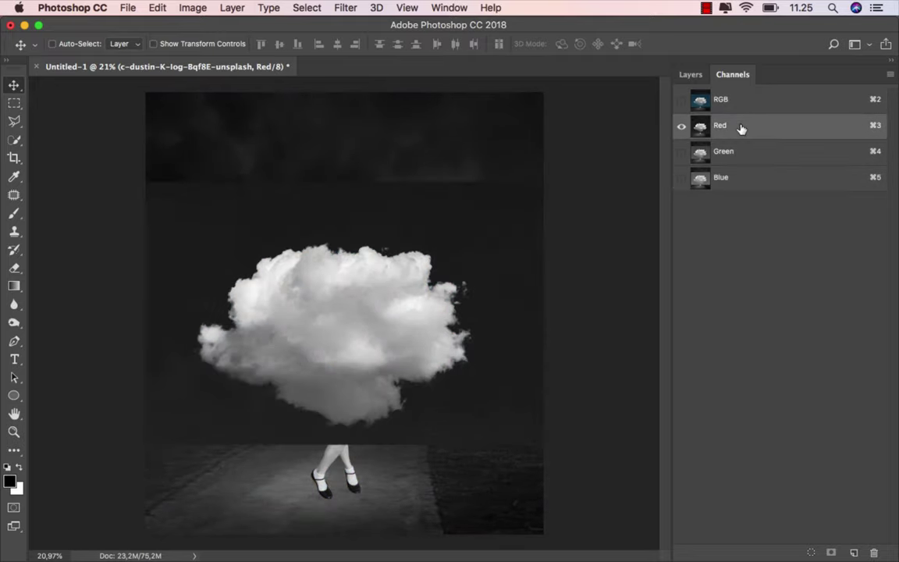
right_click(742, 129)
click(762, 134)
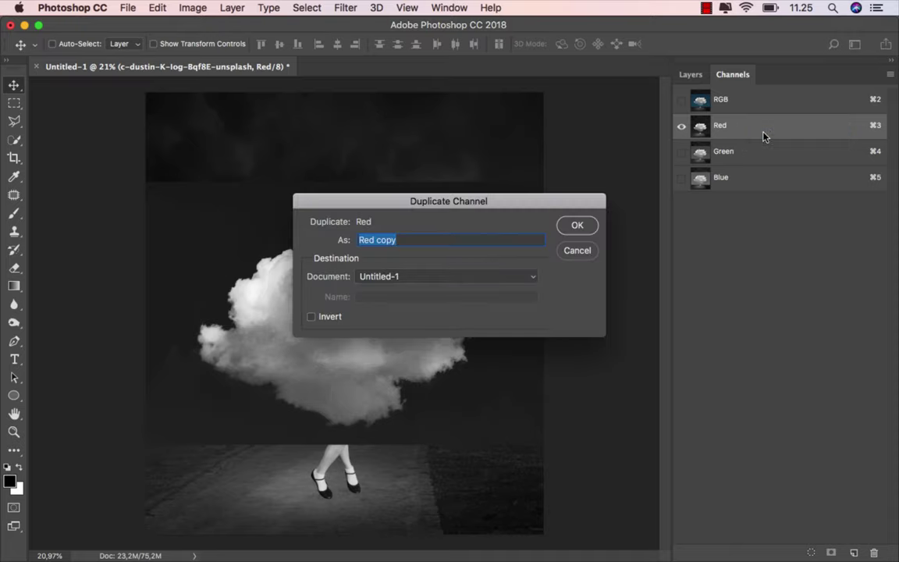
click(579, 225)
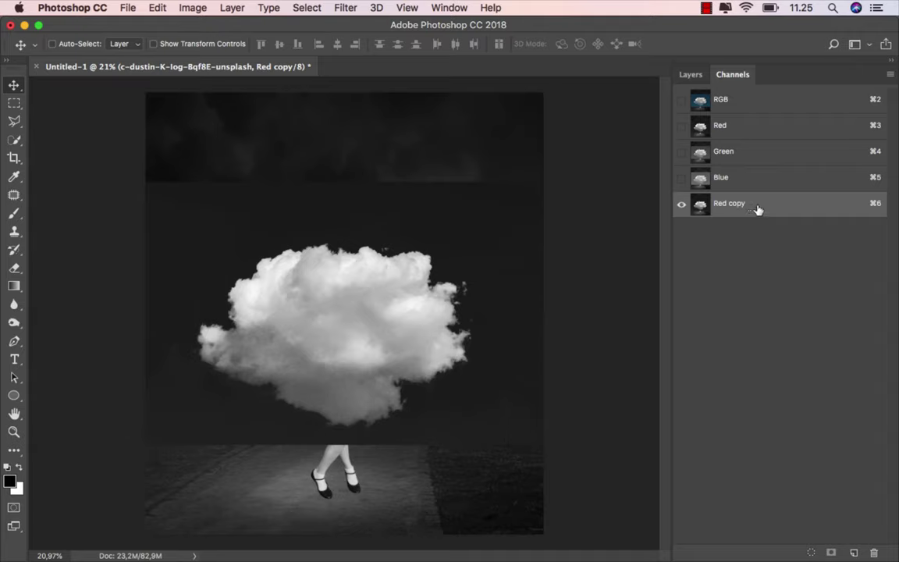
- Apply Levels 37 / 1.58 / 65 to Red copy so the cloud turns white
key(super+l)
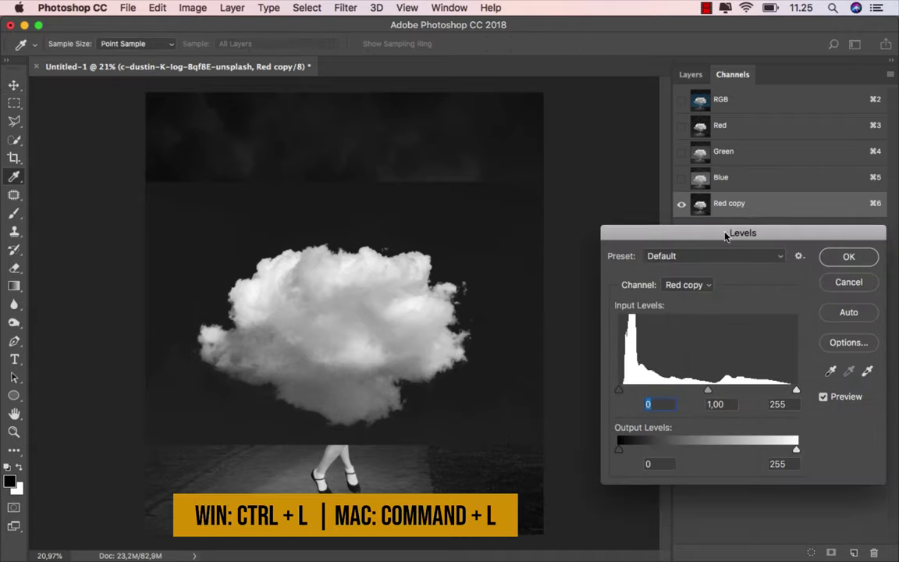
drag(672, 234, 666, 241)
drag(613, 399, 637, 403)
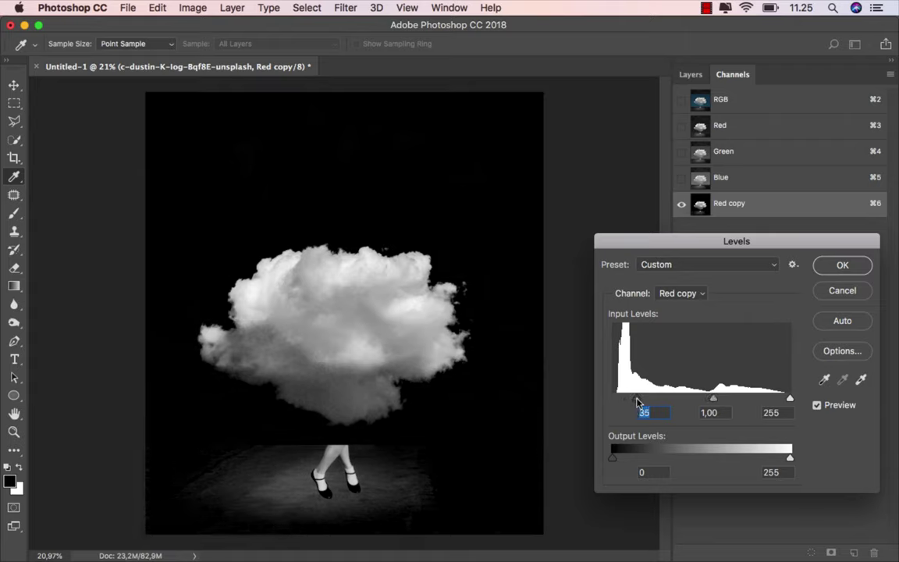
drag(711, 401, 680, 401)
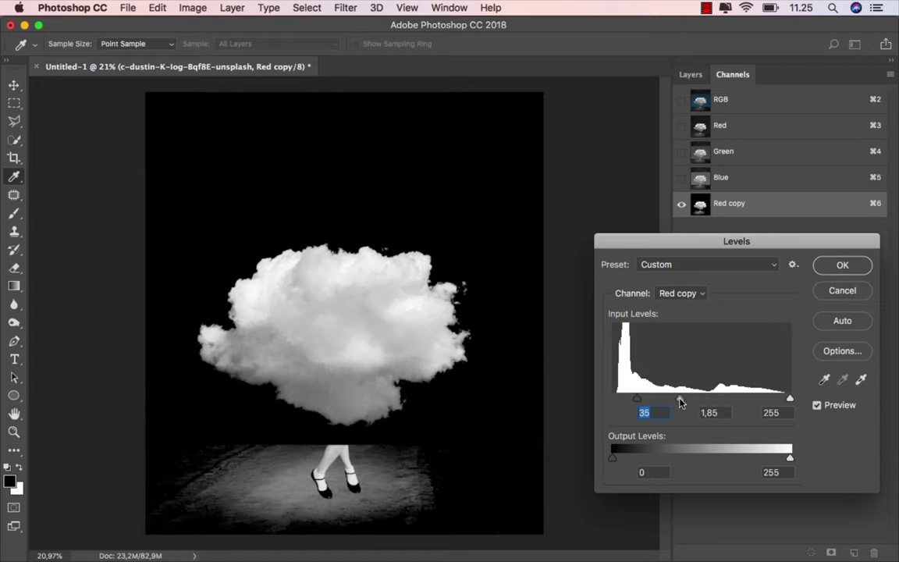
mouse_move(790, 399)
mouse_down()
mouse_move(638, 401)
mouse_move(647, 401)
mouse_up()
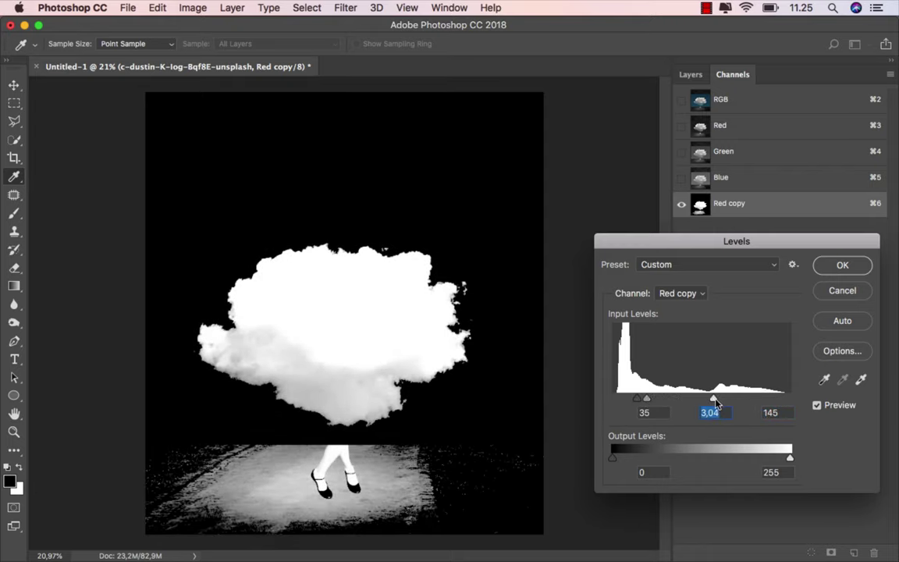
drag(717, 403, 640, 401)
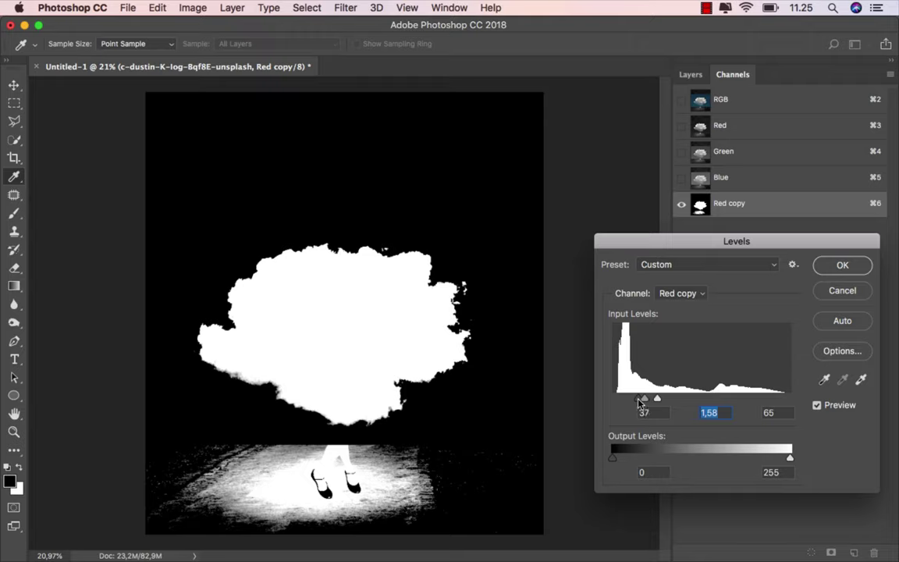
click(639, 401)
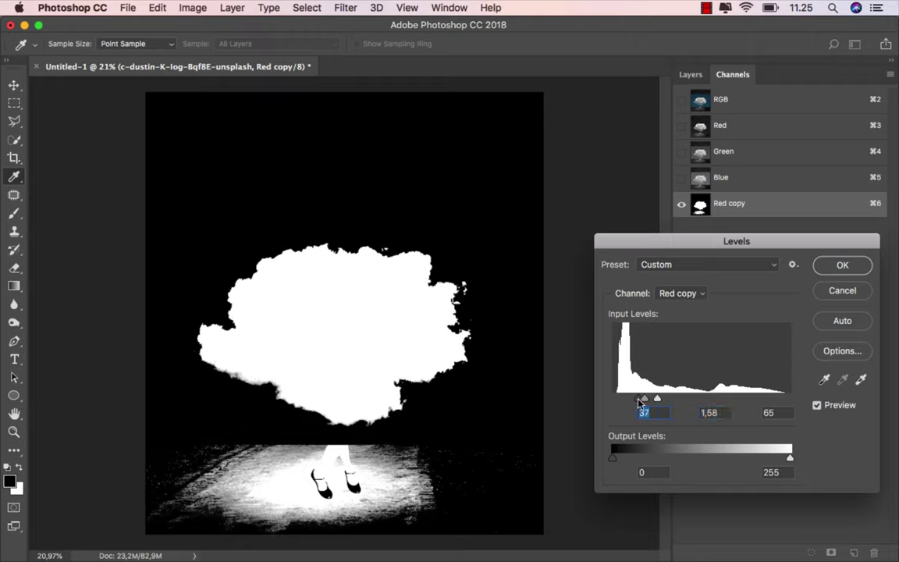
click(838, 267)
key(v)
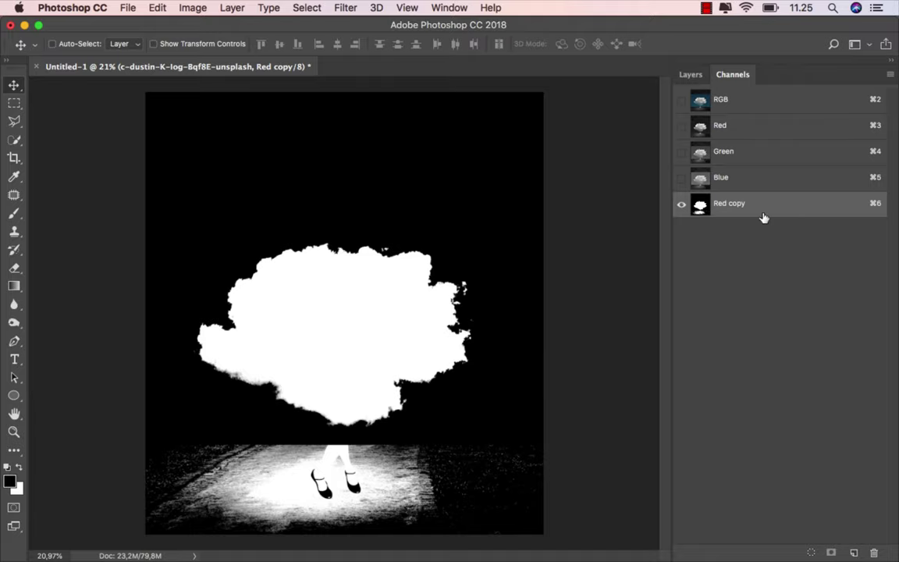
- Mask the cloud layer with the Red copy selection, rasterize it and apply the mask
click(811, 553)
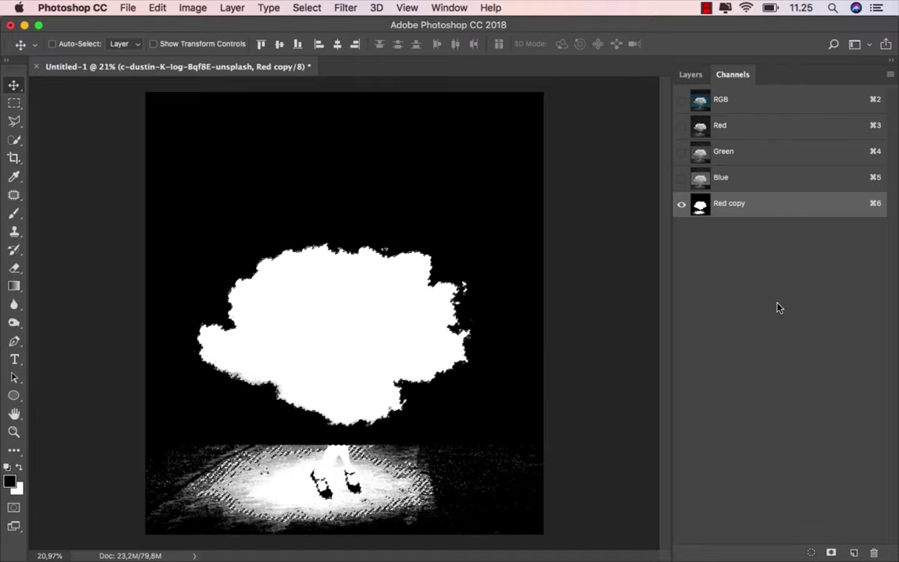
click(746, 98)
click(690, 75)
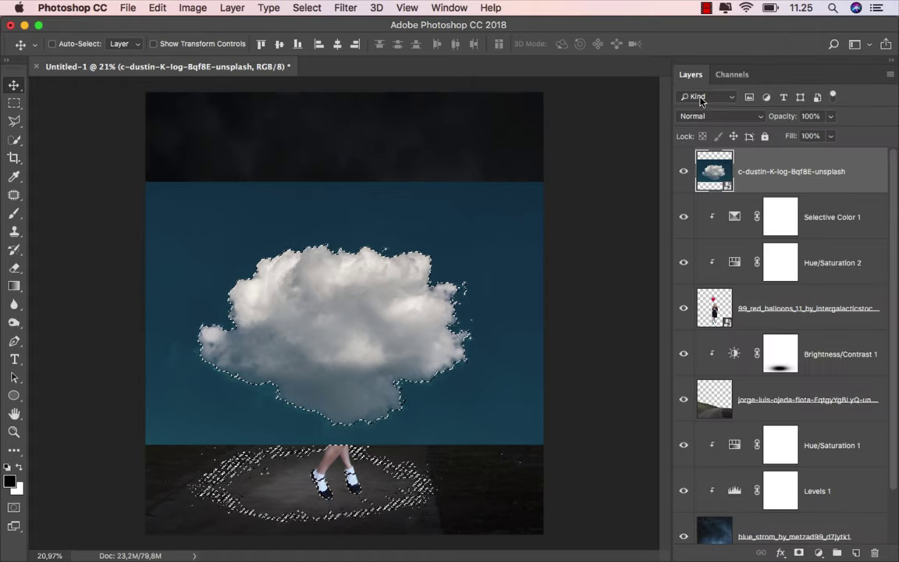
click(798, 552)
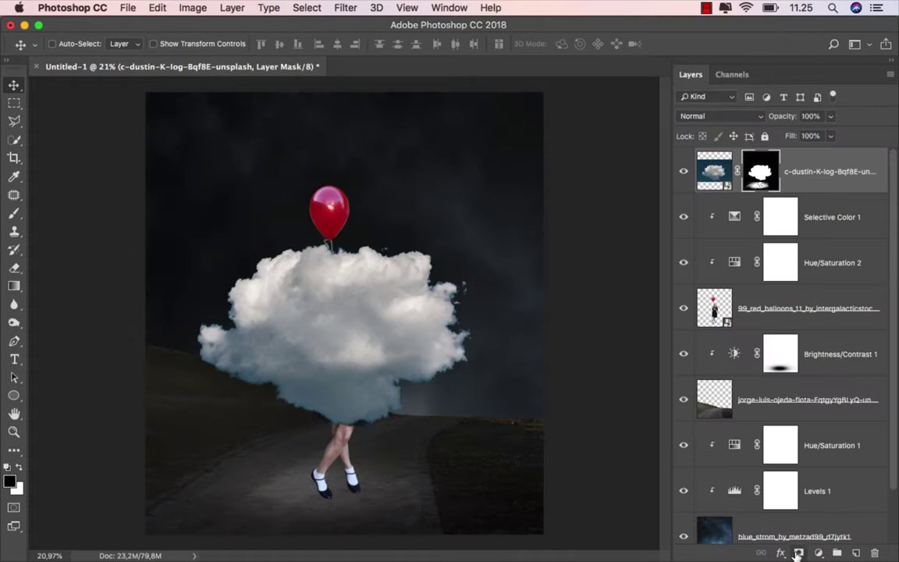
right_click(800, 175)
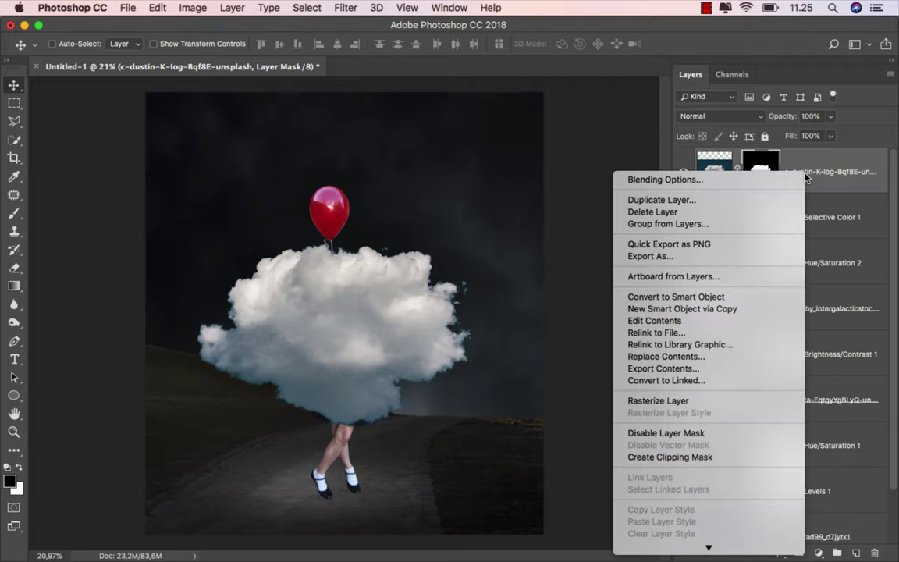
click(658, 401)
right_click(761, 173)
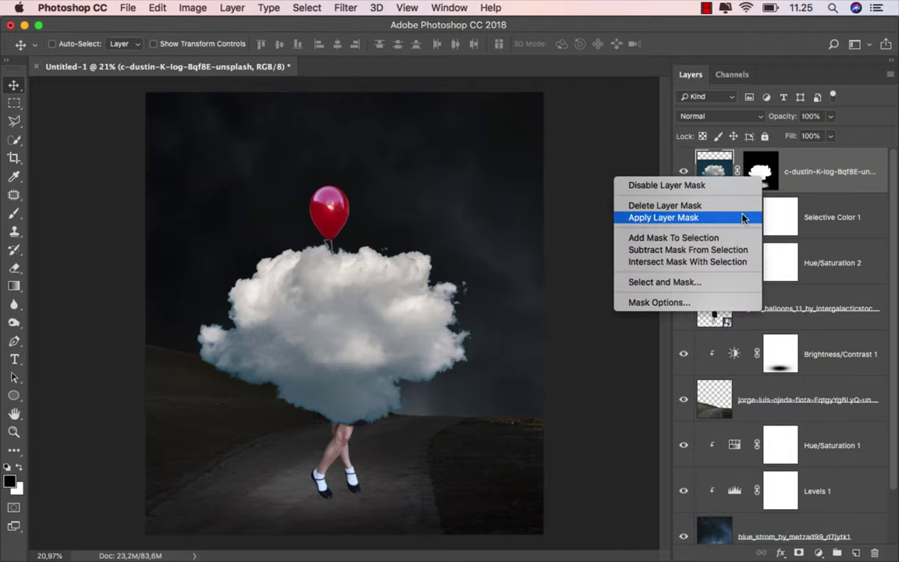
click(742, 217)
- Scale the cloud to about 75% and position it above the girl's head
drag(312, 306, 319, 191)
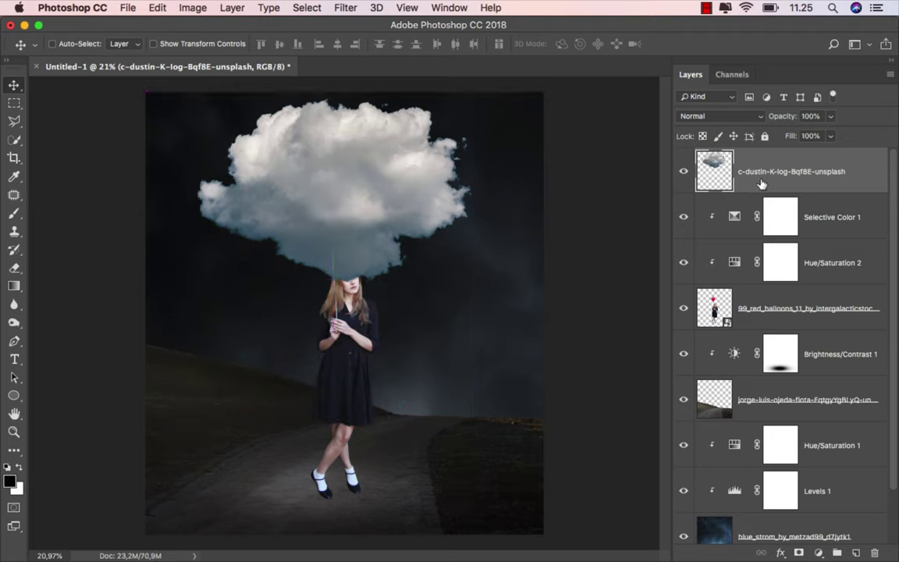
key(ctrl+t)
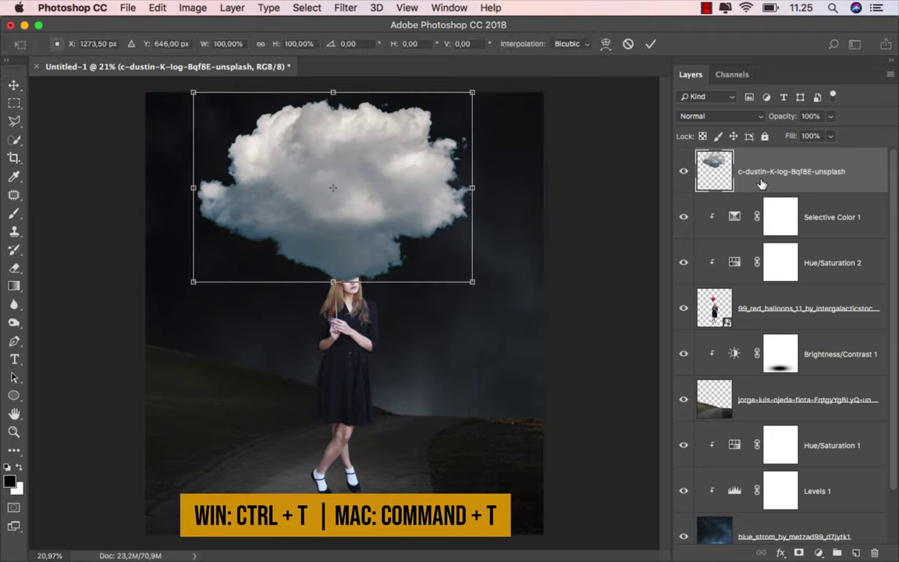
drag(473, 93, 456, 119)
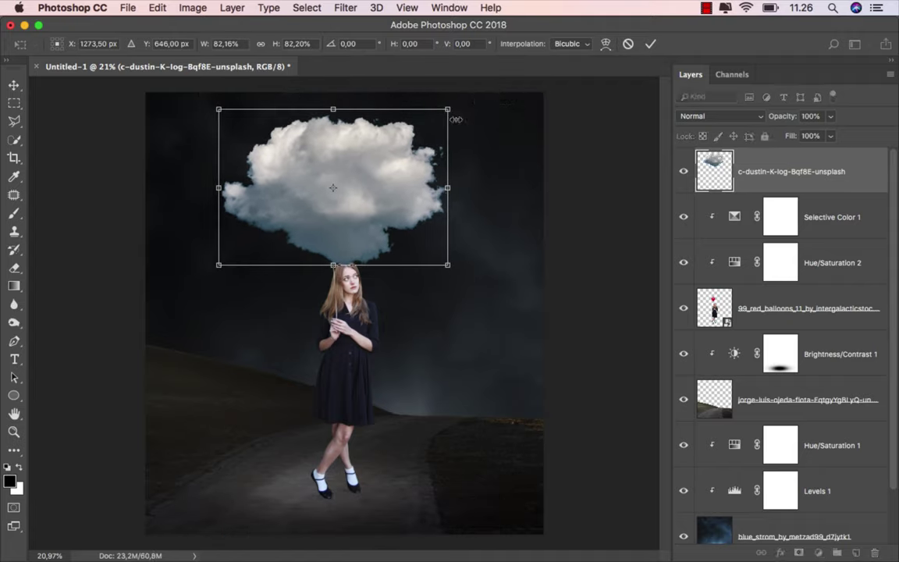
drag(451, 267, 430, 253)
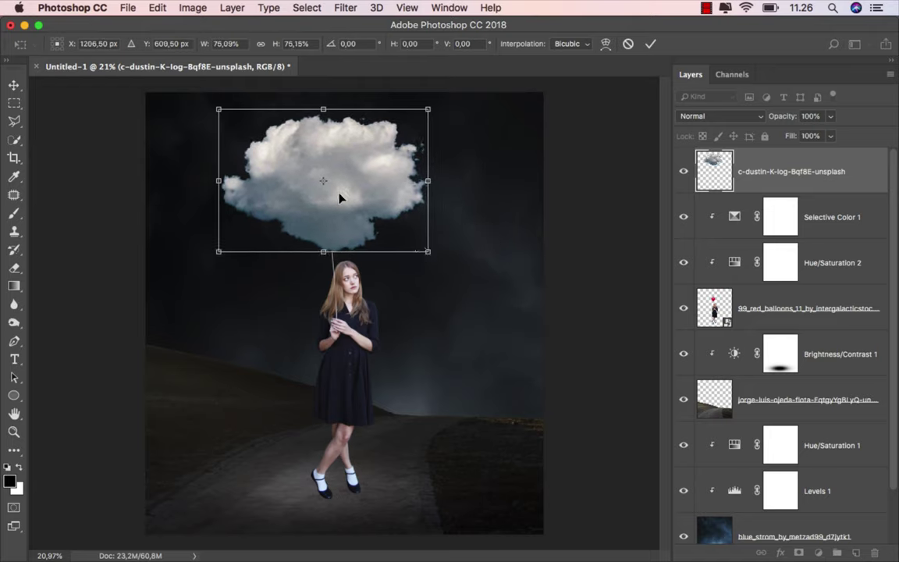
mouse_move(340, 198)
mouse_down()
mouse_move(361, 195)
mouse_move(336, 194)
mouse_move(334, 204)
mouse_up()
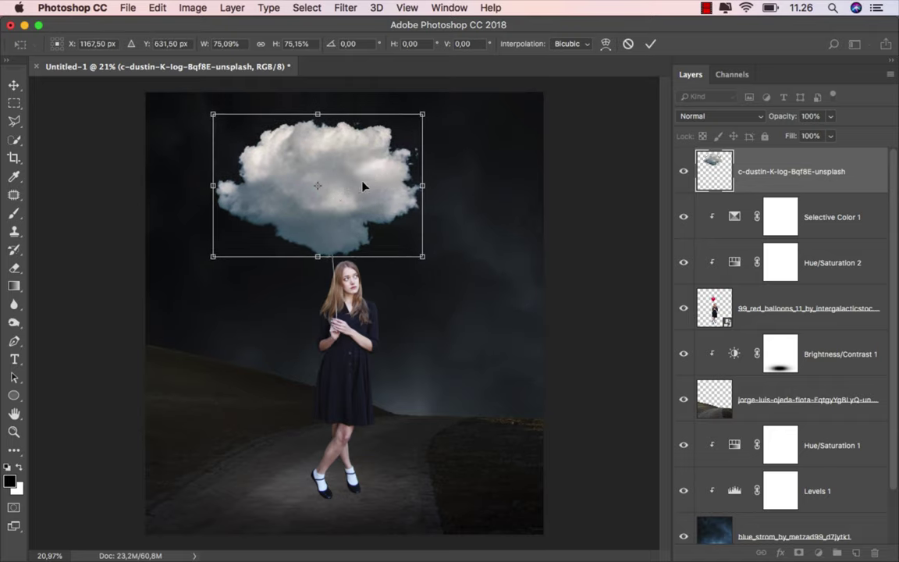
key(Return)
scroll(344, 166, up, 1)
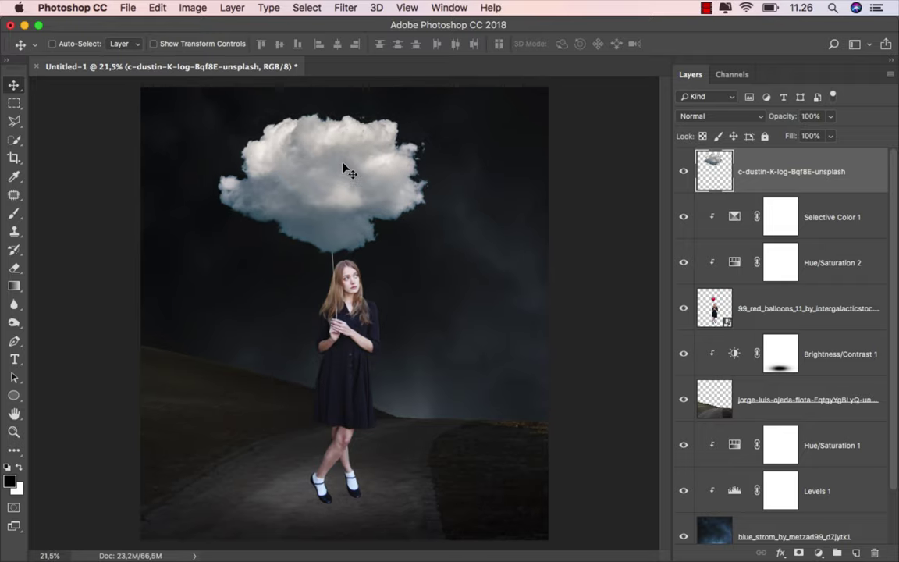
scroll(373, 263, down, 1)
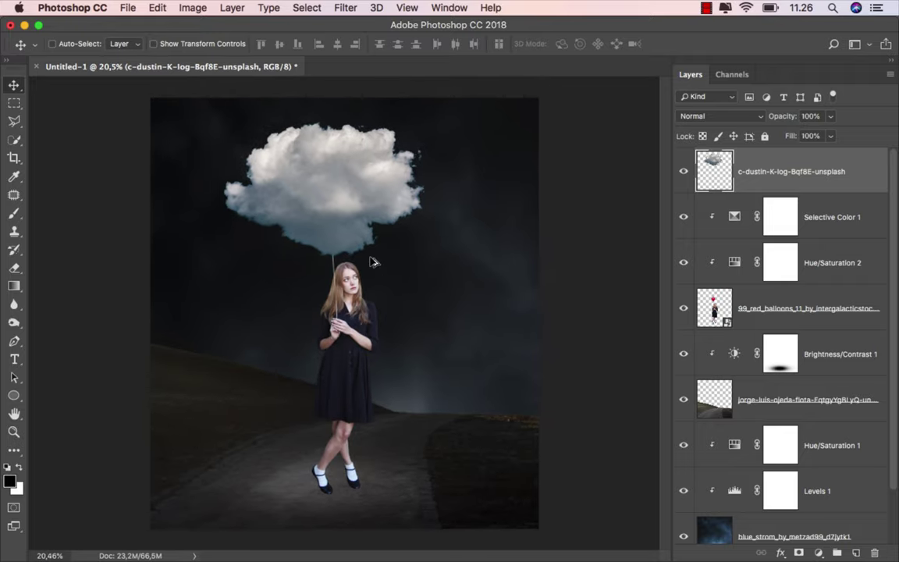
scroll(373, 262, up, 1)
- Move the cloud below the balloons layer and add Selective Color with Whites Black at -100
drag(757, 178, 756, 332)
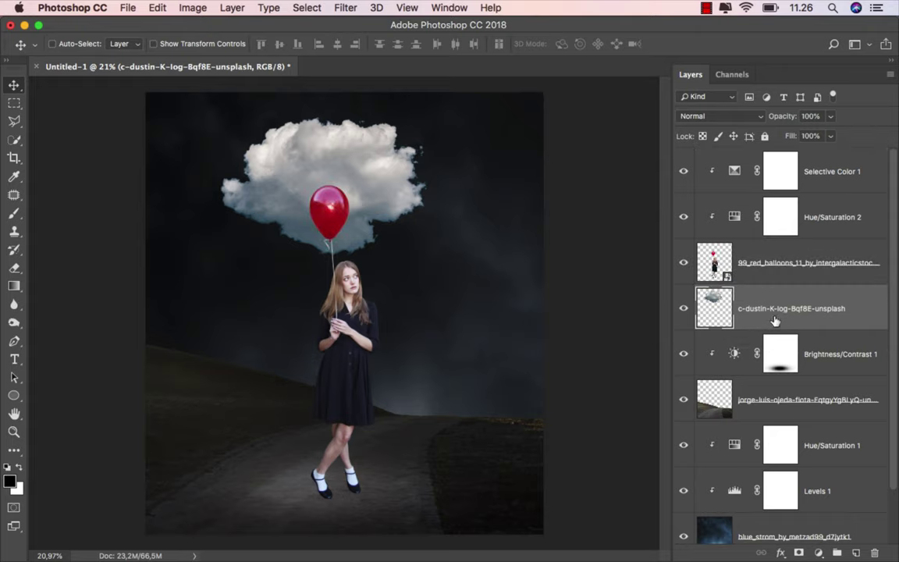
click(818, 552)
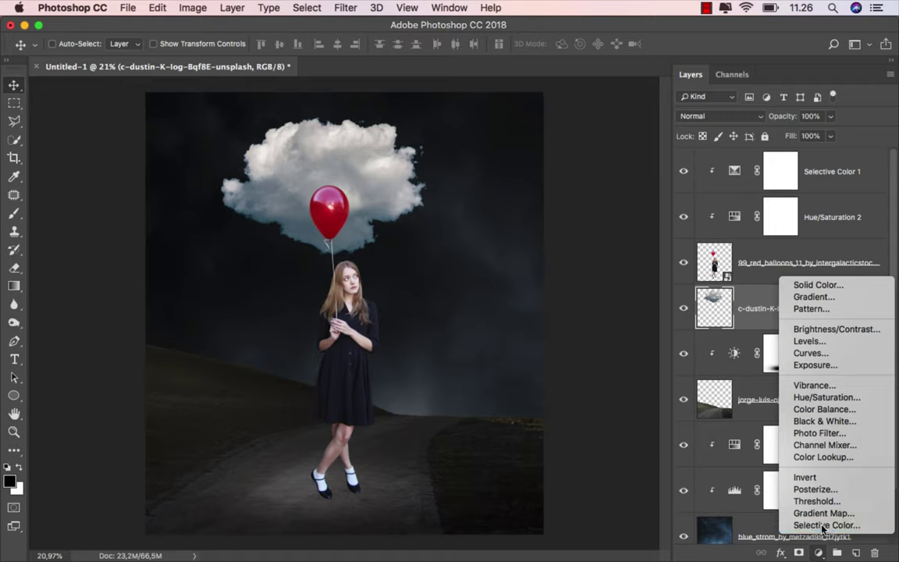
click(823, 527)
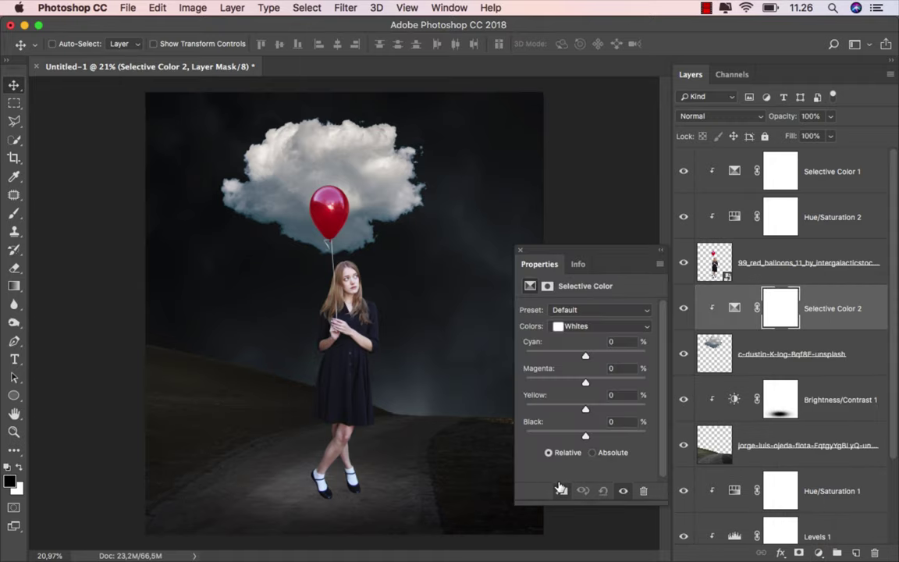
drag(584, 438, 526, 435)
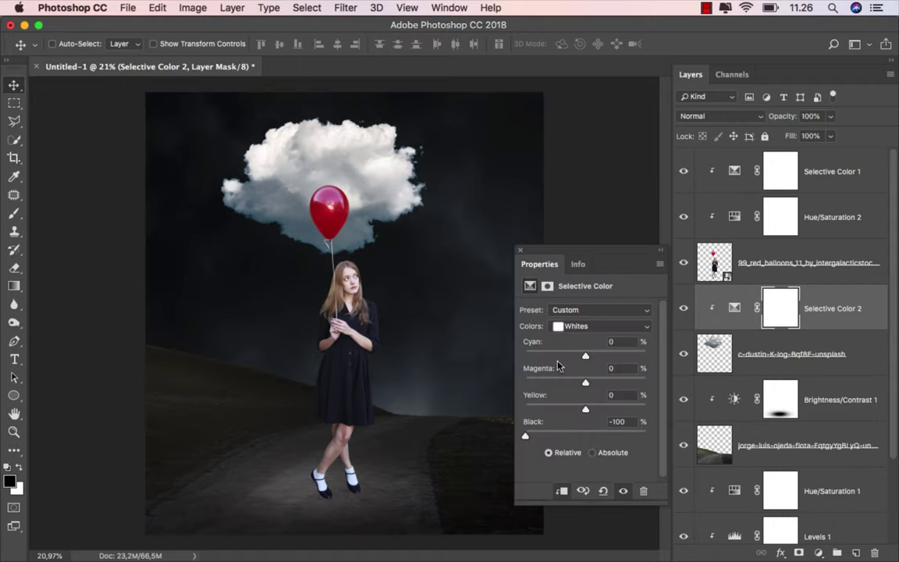
- Set the Neutrals Black to -35 and toggle the adjustment to compare
click(581, 327)
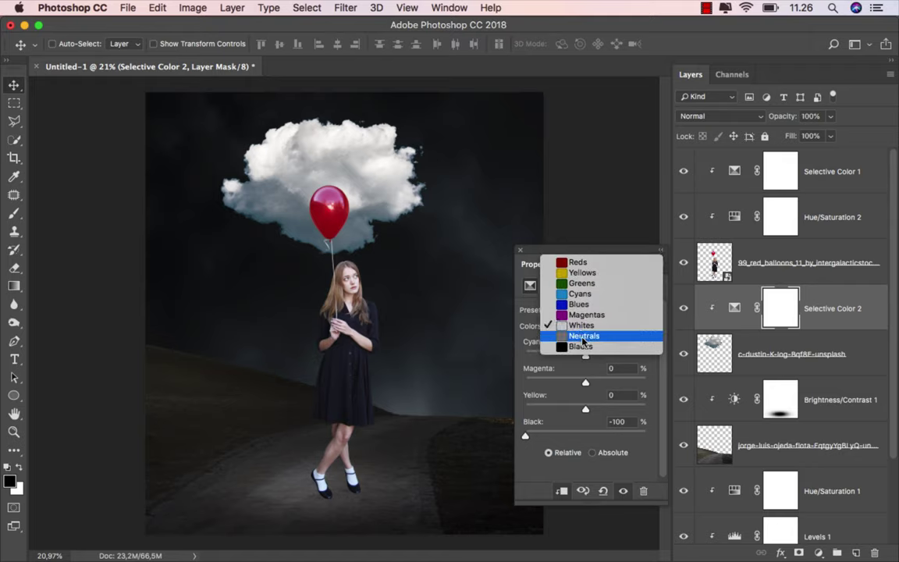
click(586, 337)
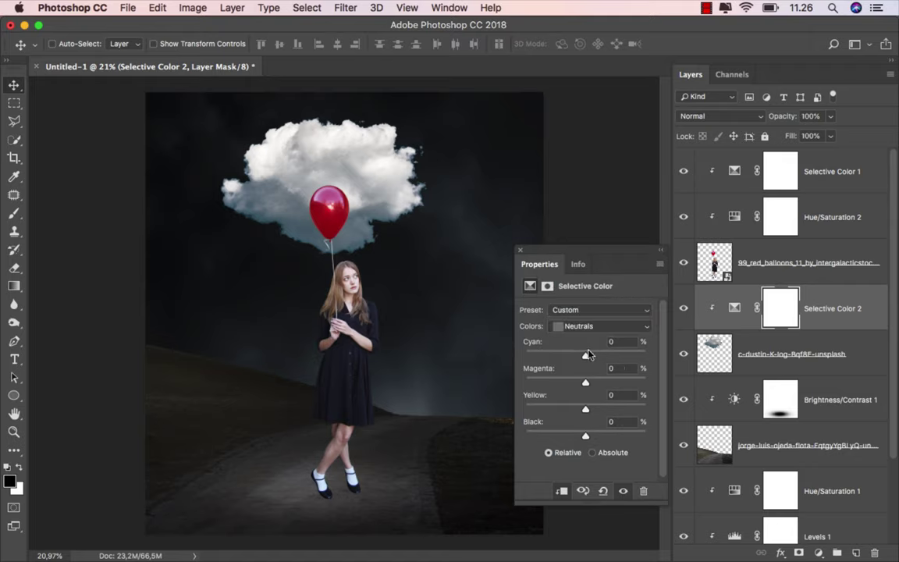
drag(585, 436, 564, 436)
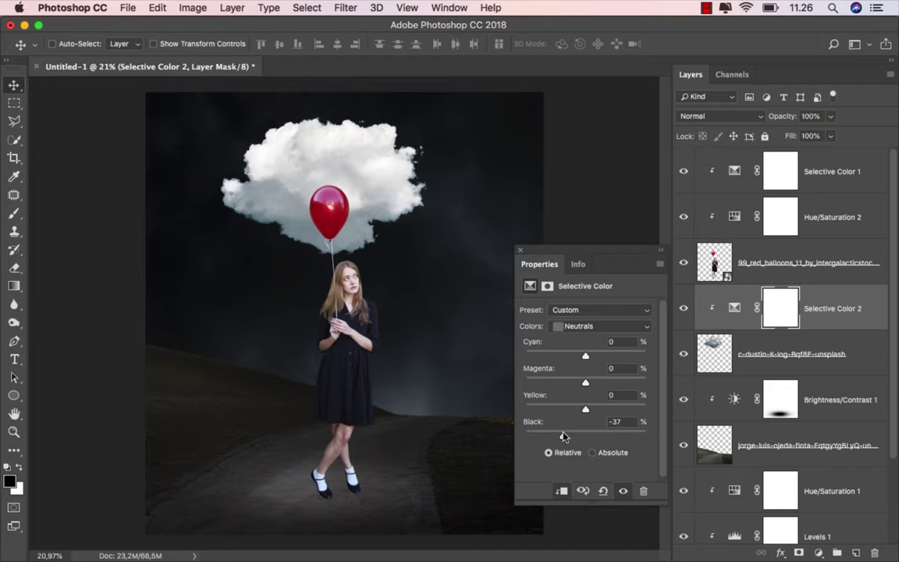
click(520, 250)
click(684, 309)
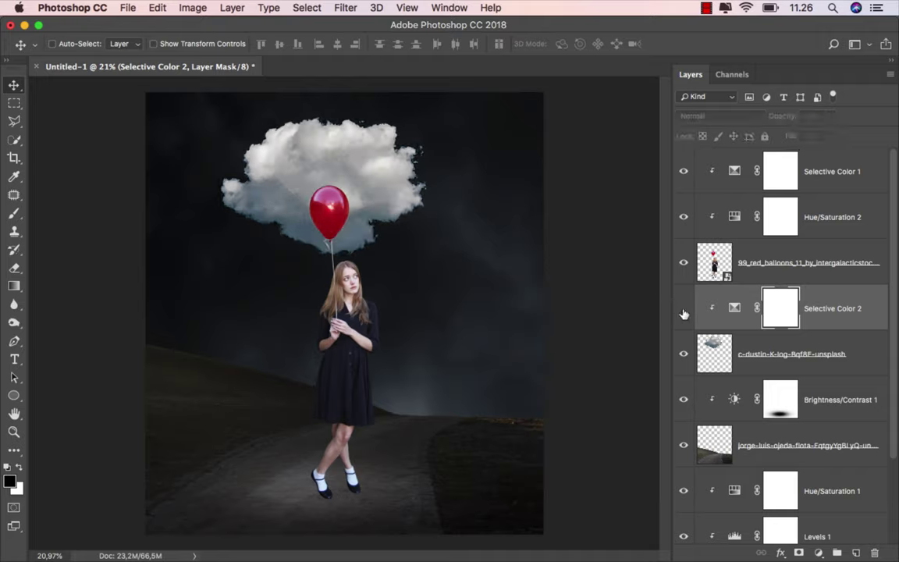
click(684, 311)
- Add a Hue/Saturation layer that desaturates the cloud's Blues to -100
click(818, 553)
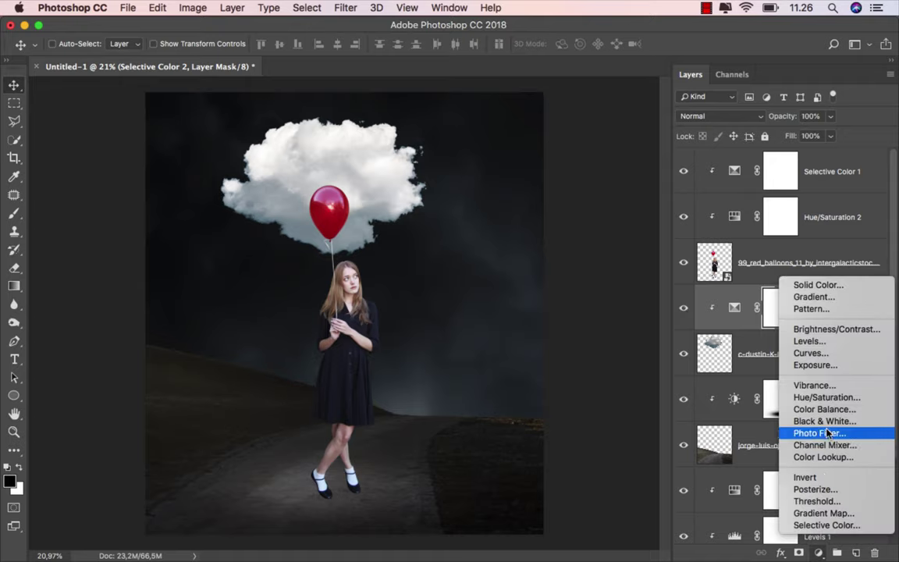
click(826, 397)
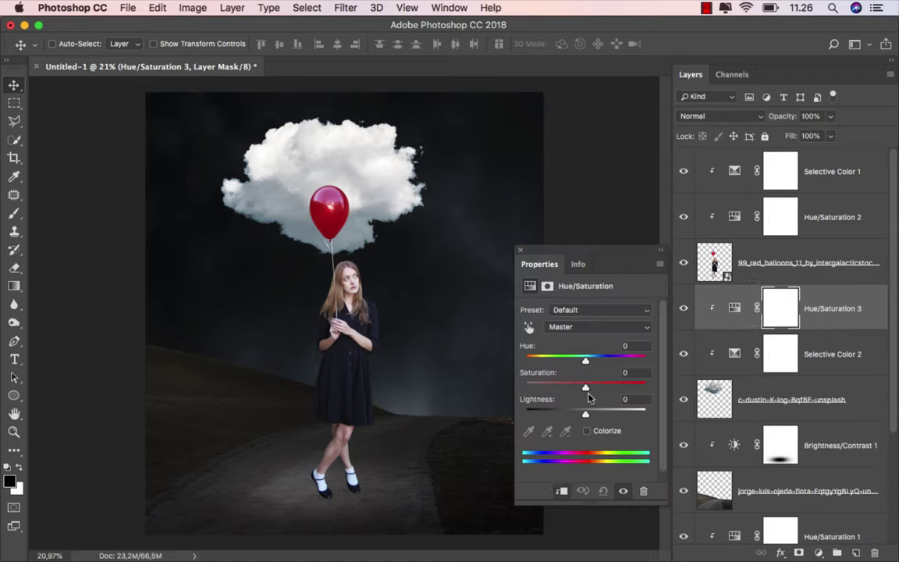
click(591, 328)
click(594, 368)
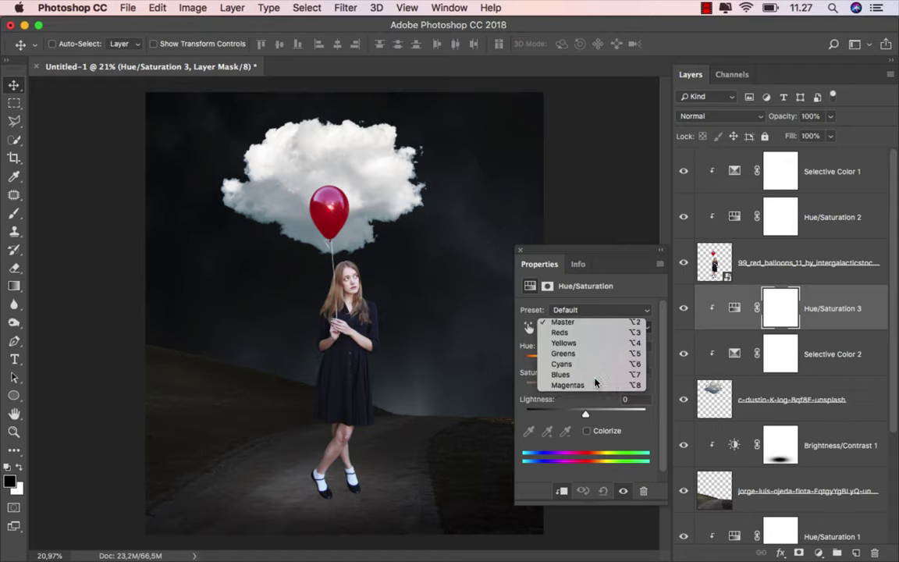
mouse_move(587, 388)
mouse_down()
mouse_move(645, 384)
mouse_move(474, 381)
mouse_move(669, 391)
mouse_move(469, 382)
mouse_up()
click(639, 326)
click(602, 343)
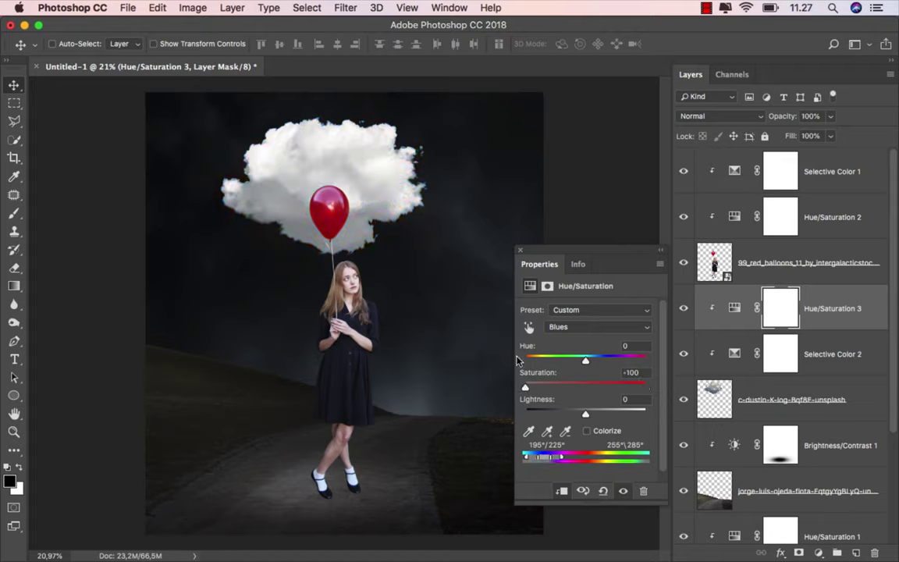
click(521, 252)
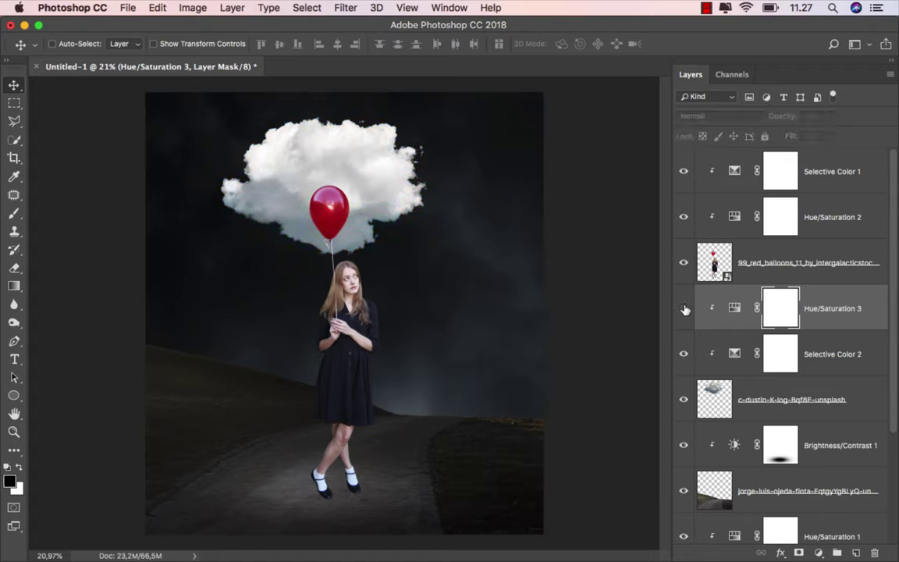
key(ctrl+2)
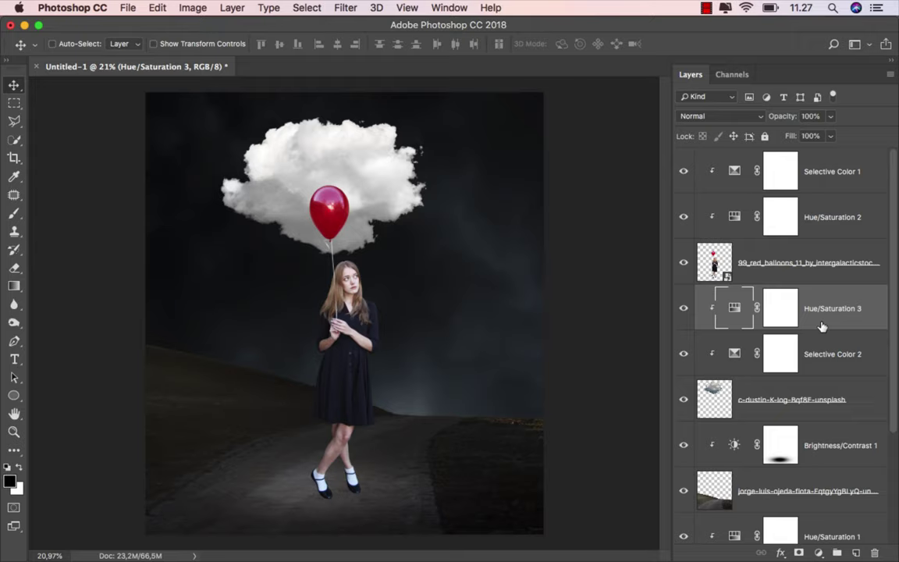
- Add a Levels layer with the white input lowered to about 248
click(818, 553)
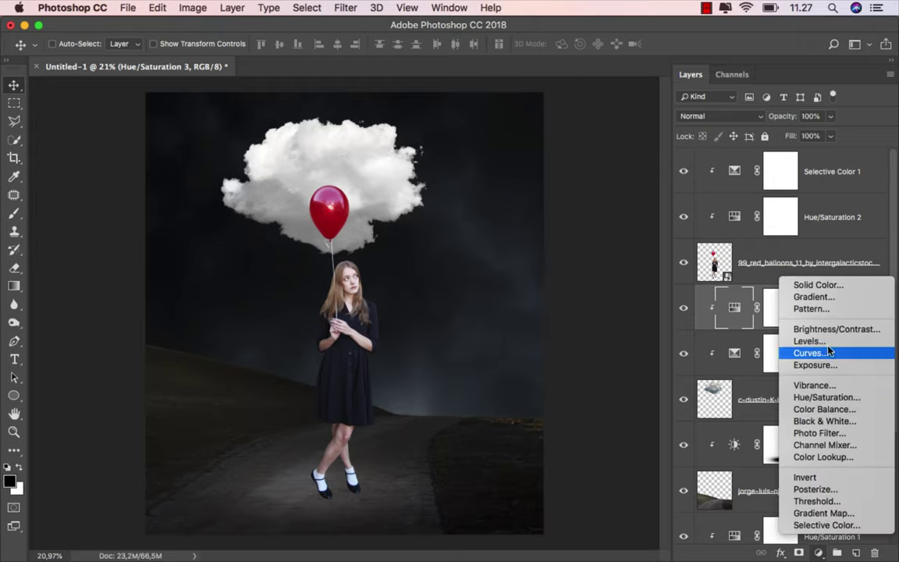
click(816, 341)
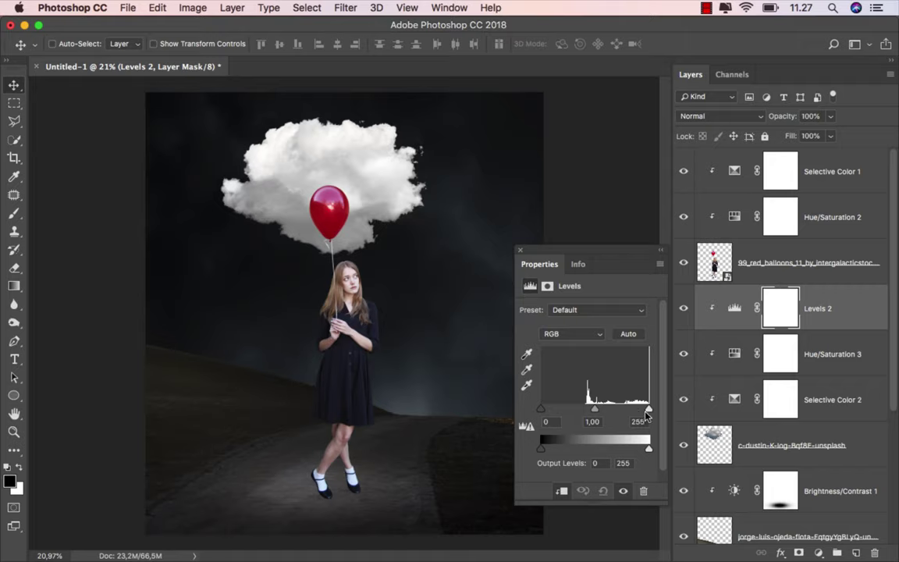
drag(650, 411, 647, 412)
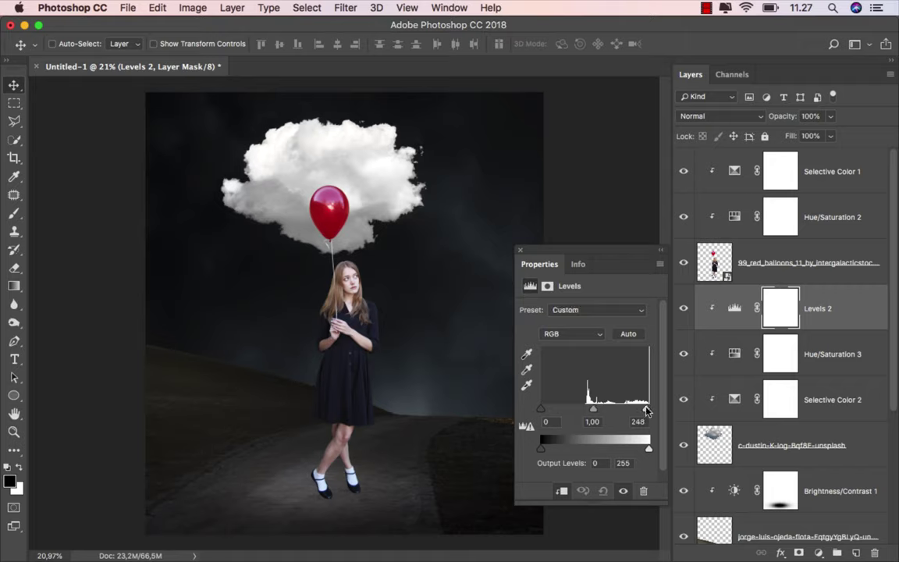
click(520, 253)
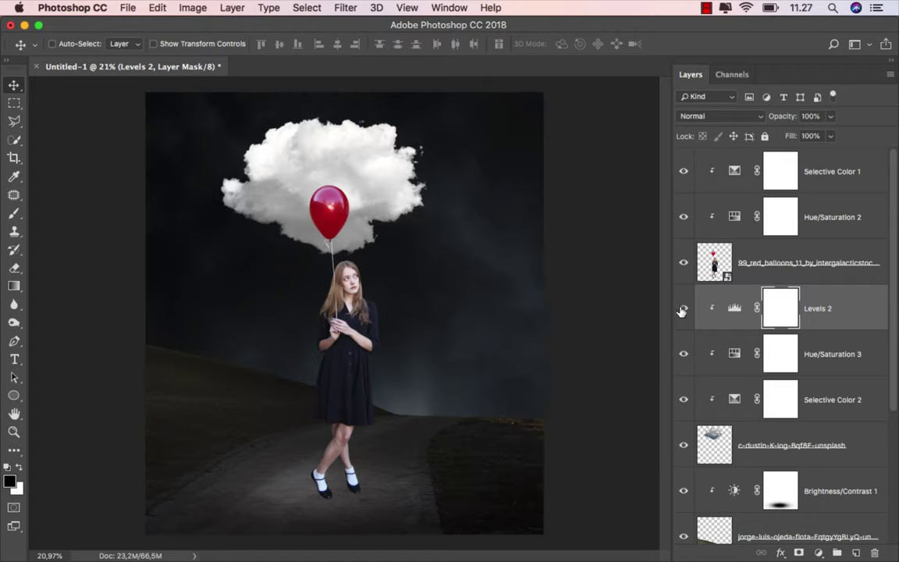
key(ctrl+2)
- Add a layer mask to the girl and balloon layer and select the Brush Tool
click(777, 275)
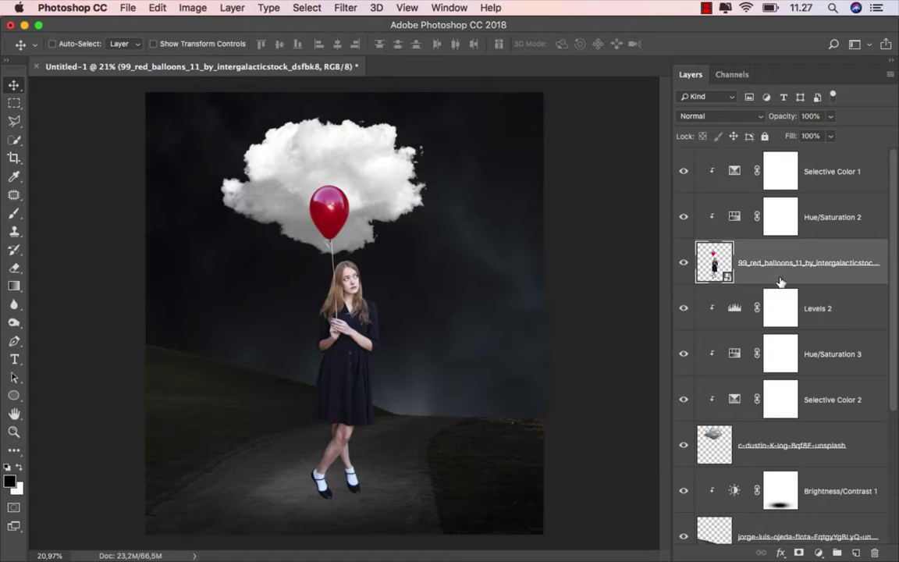
click(798, 551)
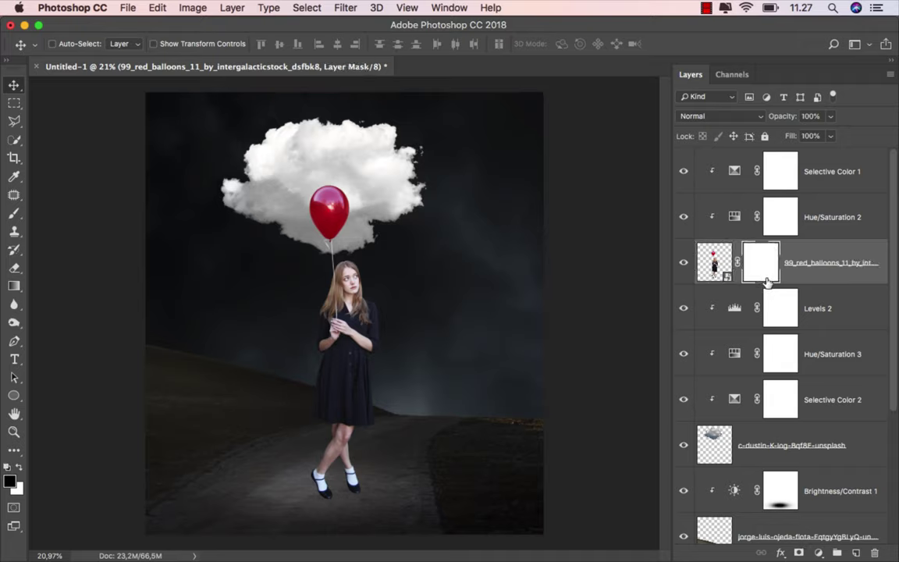
right_click(14, 213)
click(70, 195)
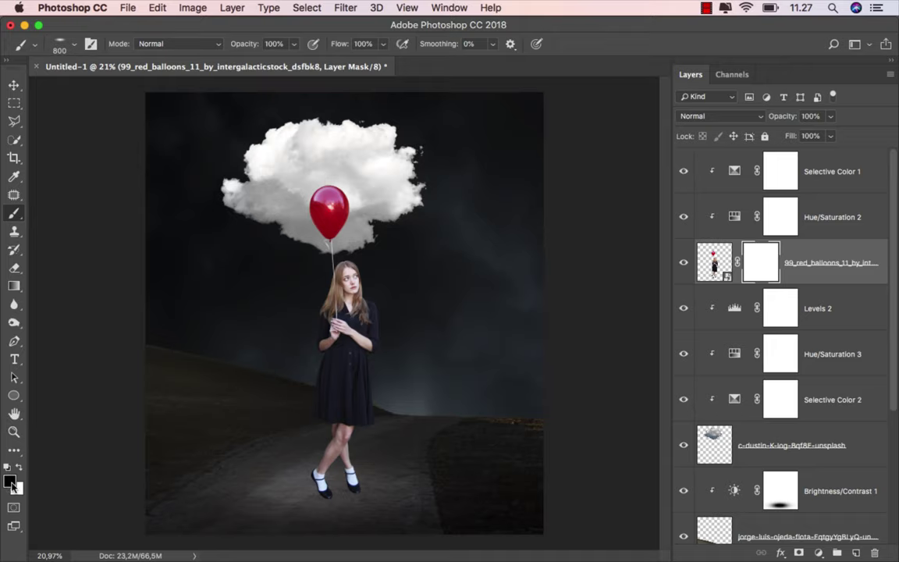
scroll(352, 177, up, 1)
scroll(352, 177, up, 1)
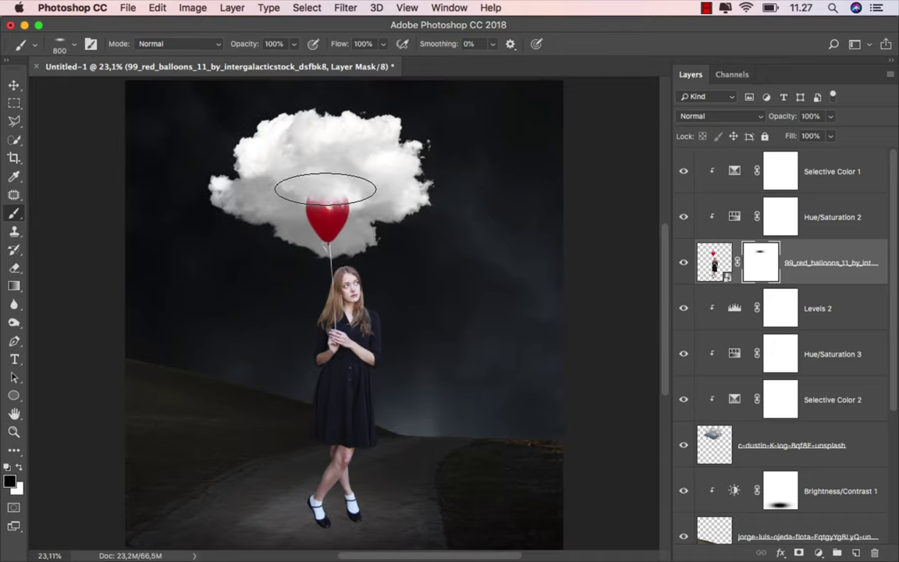
- Paint black on the mask to hide the red balloon inside the cloud
drag(317, 186, 307, 201)
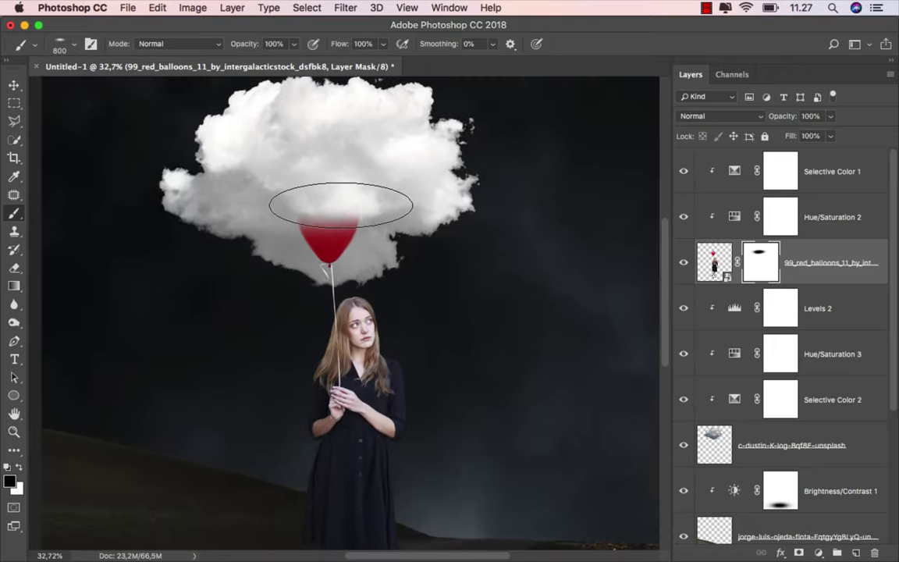
scroll(345, 201, up, 5)
mouse_move(297, 214)
mouse_down()
mouse_move(257, 215)
mouse_move(307, 257)
mouse_up()
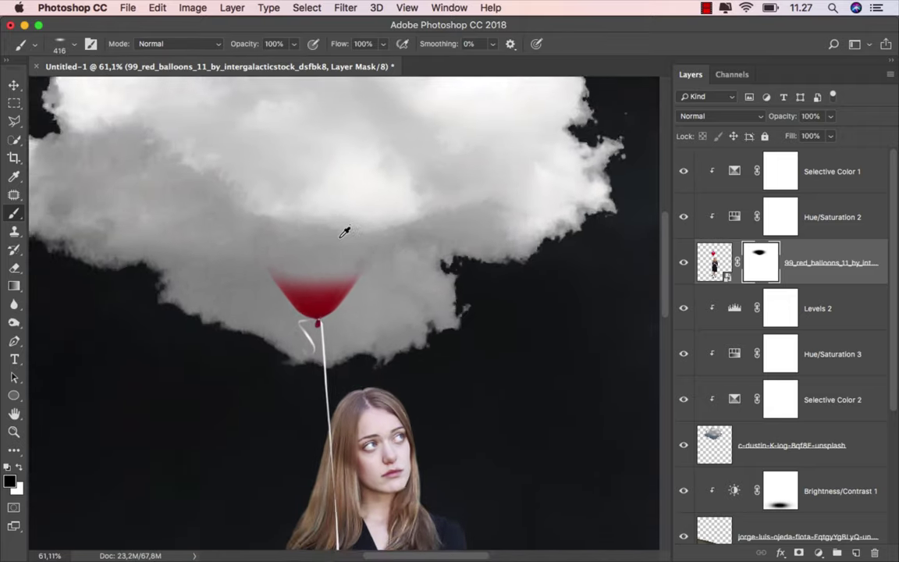
scroll(342, 231, up, 3)
scroll(314, 306, up, 2)
drag(291, 298, 250, 298)
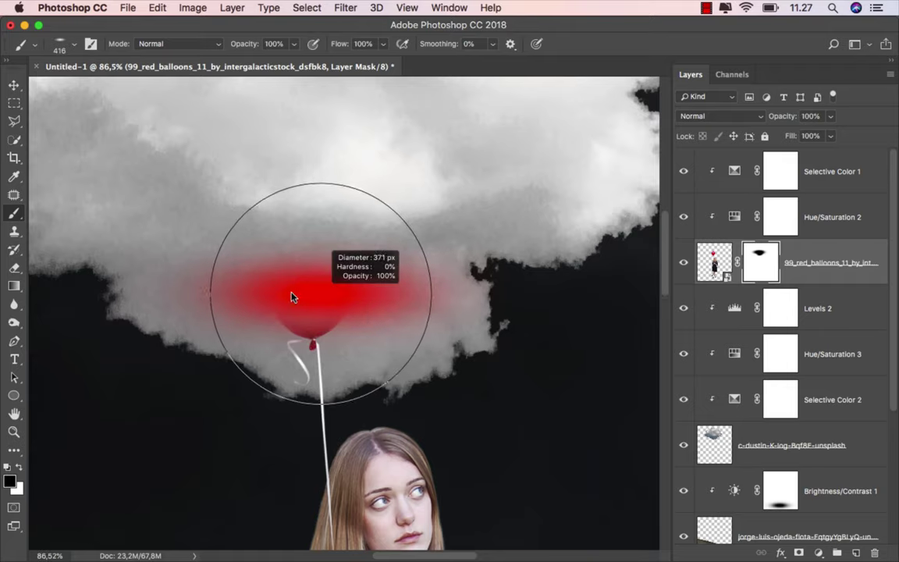
scroll(312, 317, up, 2)
key(bracketleft)
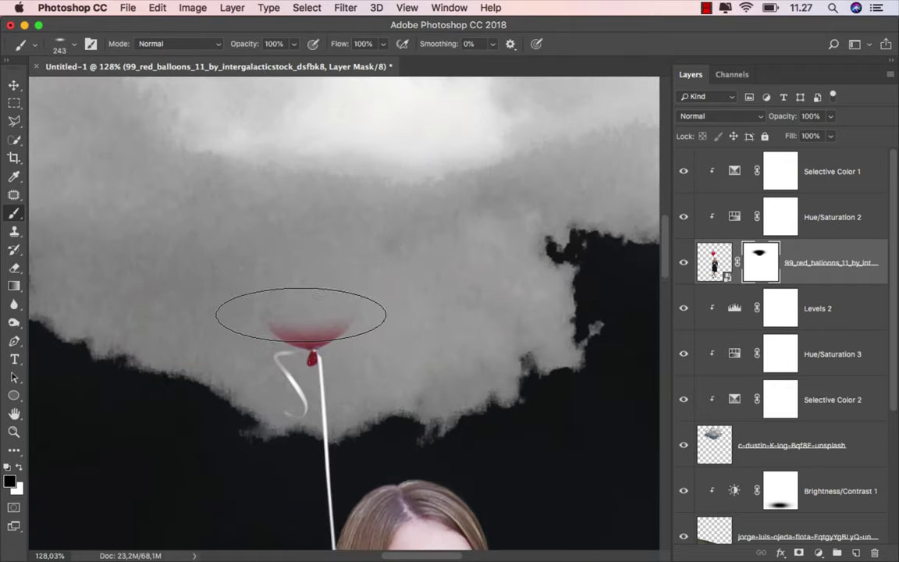
mouse_move(311, 310)
mouse_down()
mouse_move(370, 322)
mouse_move(281, 320)
mouse_up()
scroll(367, 309, up, 1)
scroll(326, 322, up, 1)
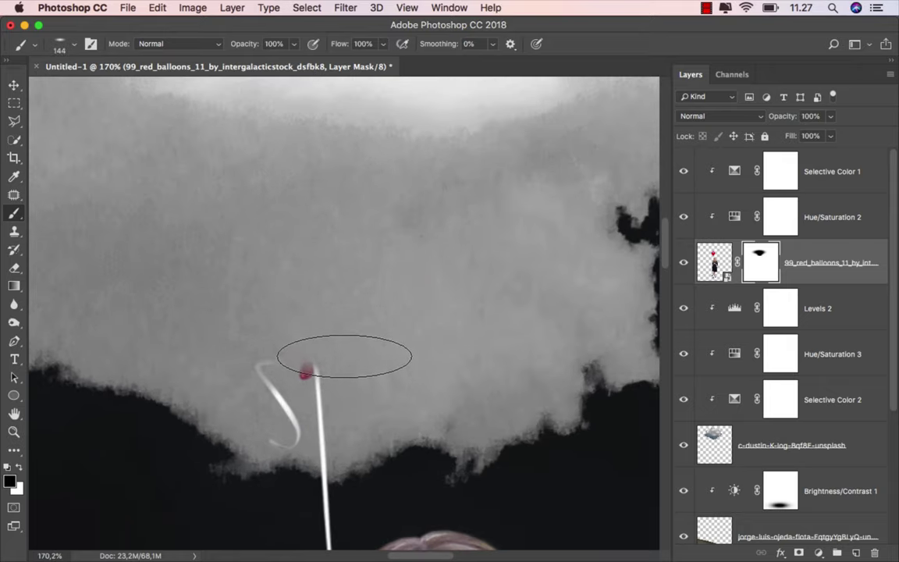
drag(349, 349, 345, 351)
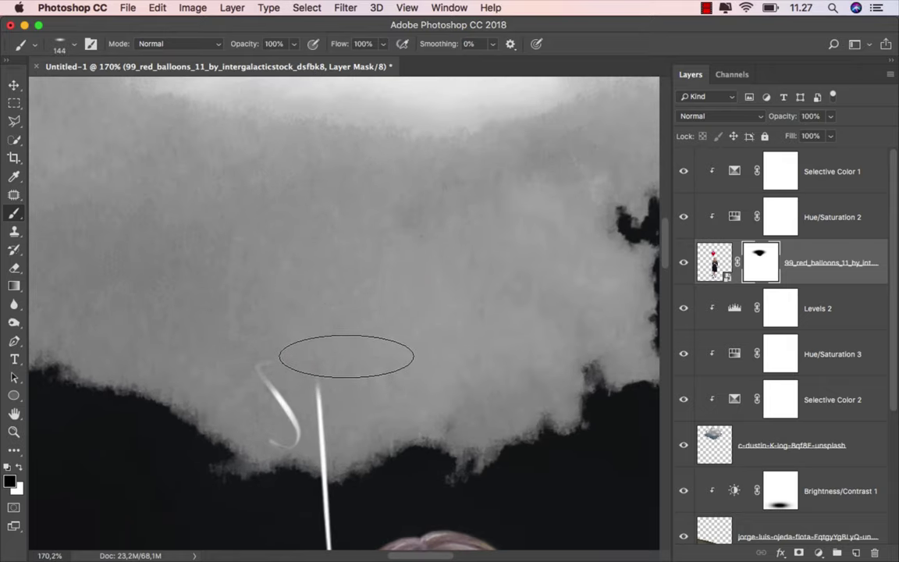
- Lower the brush opacity to 30% and return to the Move tool
scroll(367, 313, down, 1)
scroll(379, 293, down, 1)
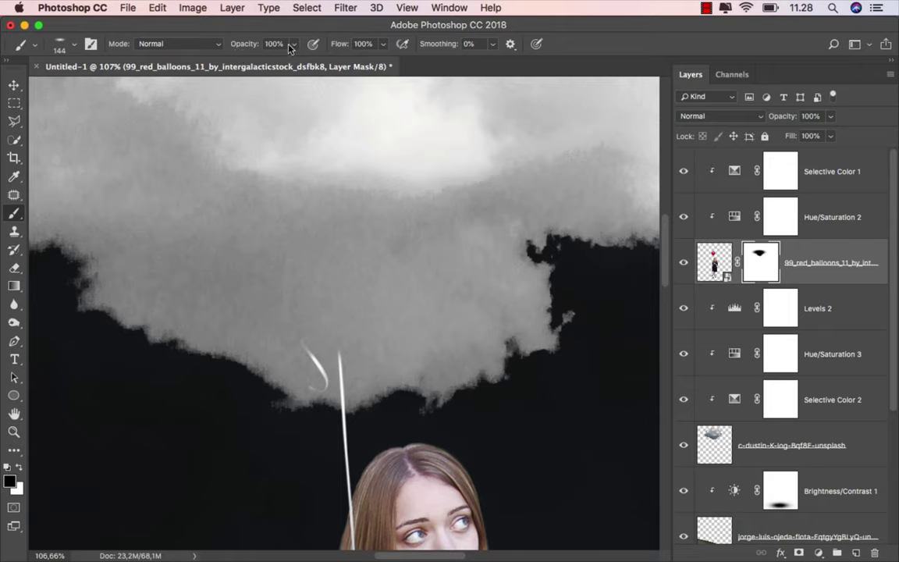
drag(289, 49, 246, 52)
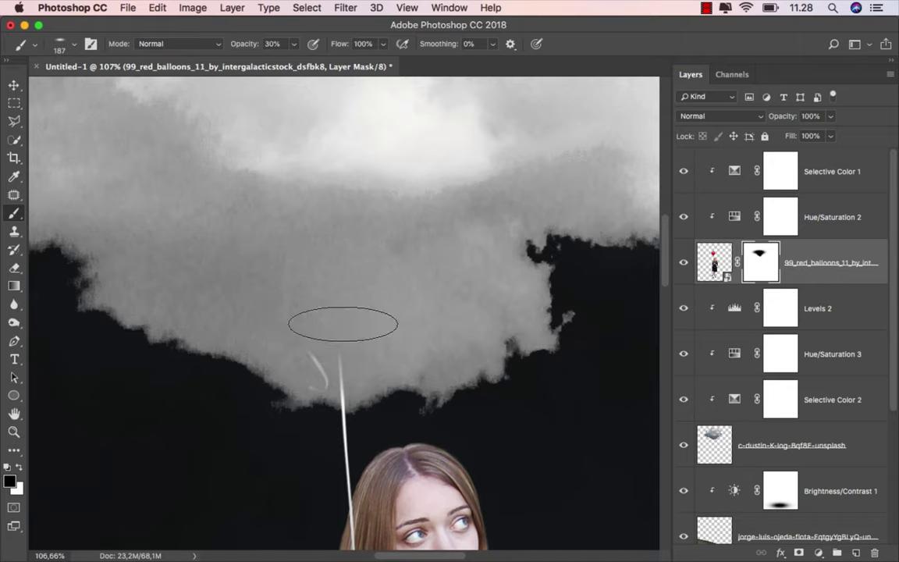
scroll(391, 281, down, 2)
scroll(390, 281, down, 3)
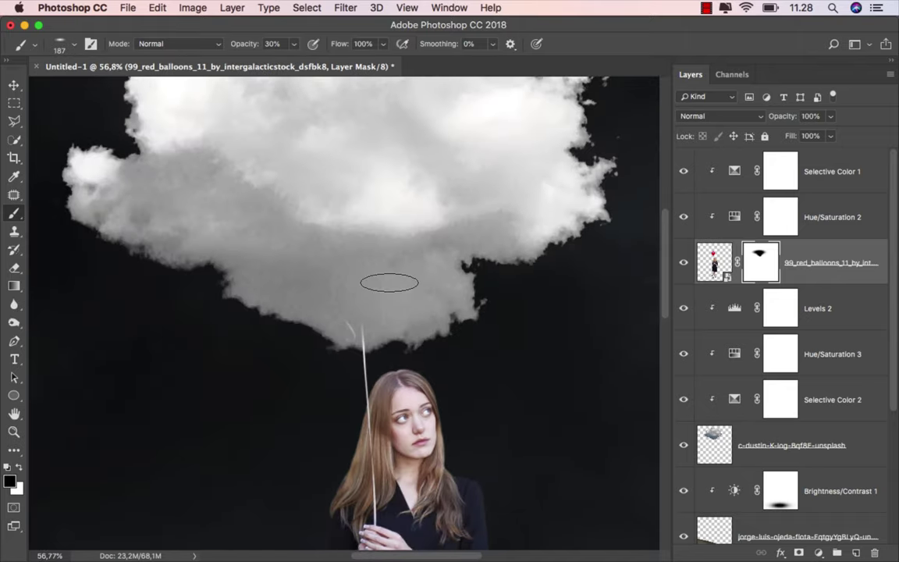
click(13, 86)
scroll(373, 227, down, 1)
- Toggle the balloon layer to compare, then select the Brightness/Contrast 1 adjustment
scroll(373, 230, down, 2)
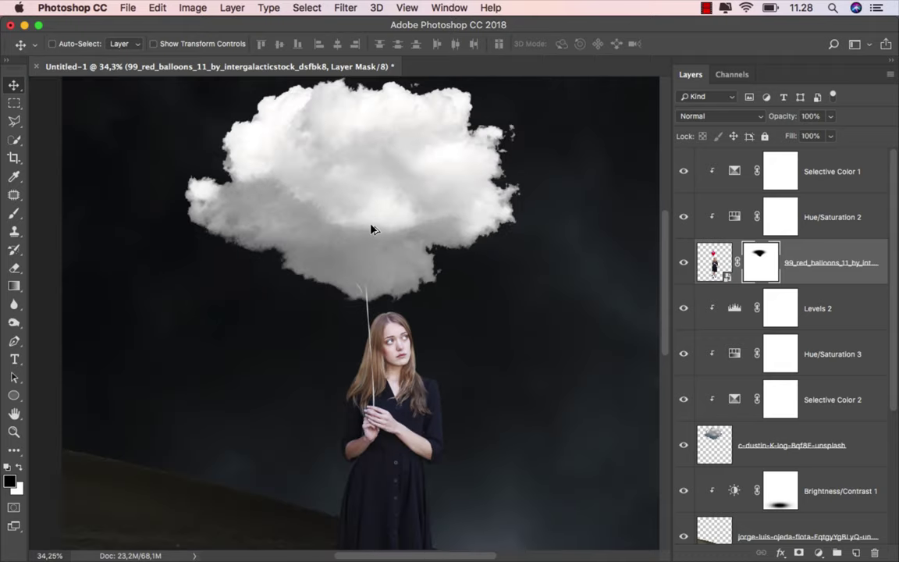
scroll(373, 231, down, 2)
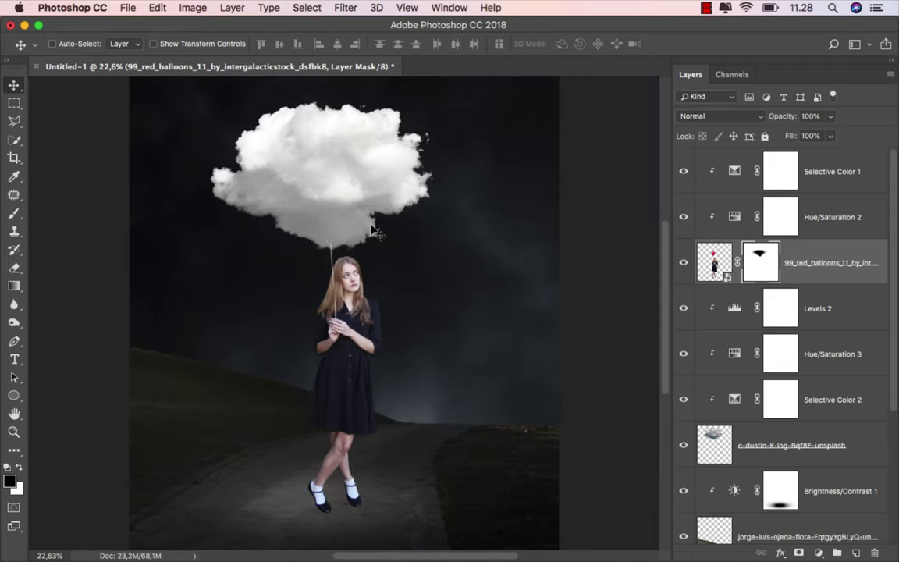
click(680, 266)
click(681, 264)
click(712, 261)
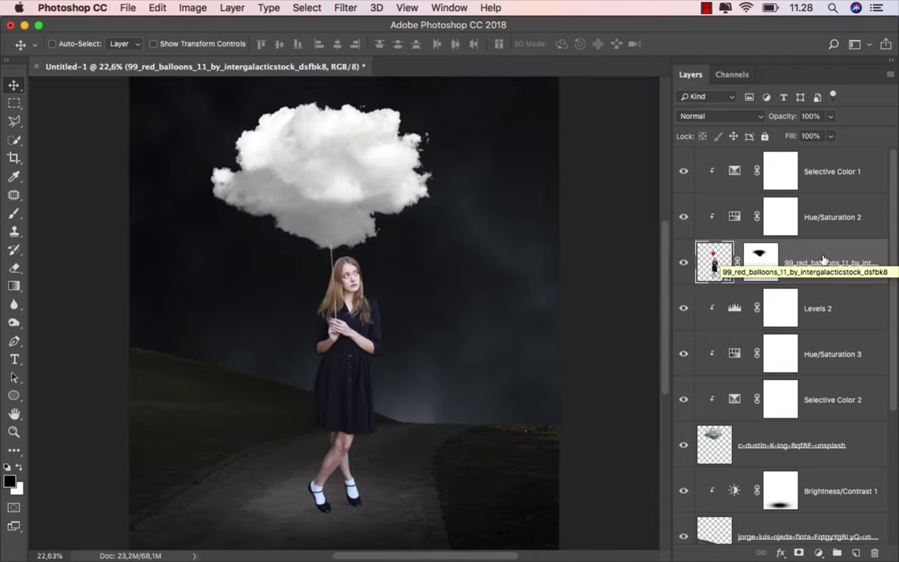
click(825, 478)
drag(893, 388, 885, 438)
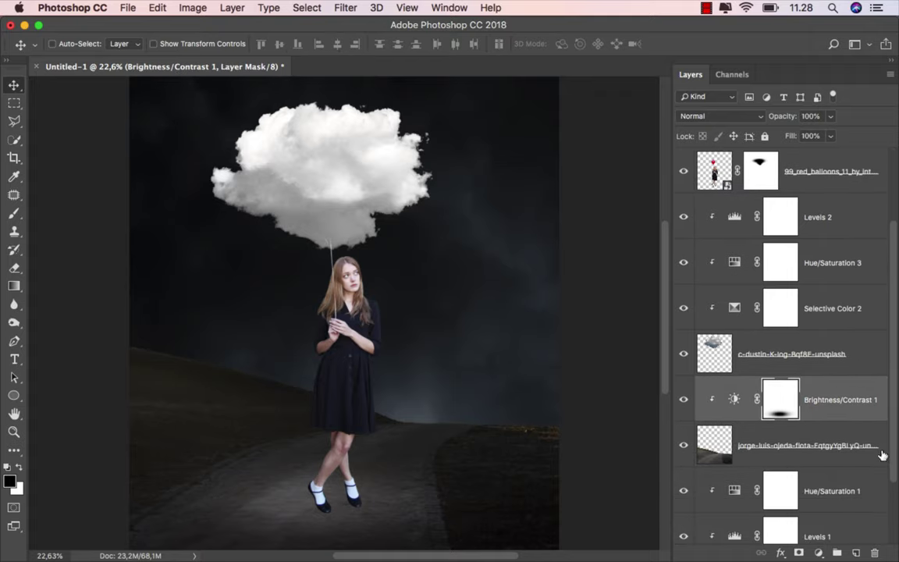
click(734, 399)
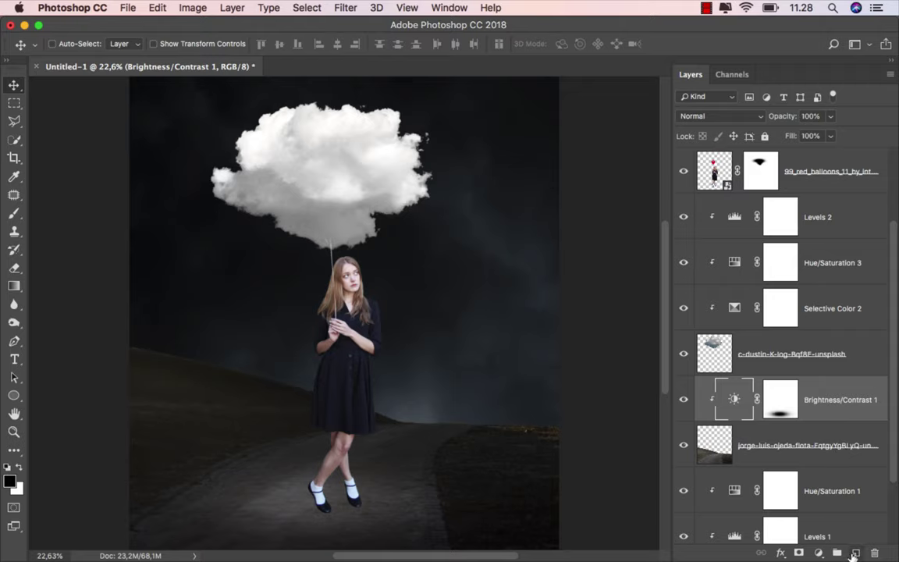
- Create a layer named 'white' and paint a large soft white spot around the girl's feet
click(854, 553)
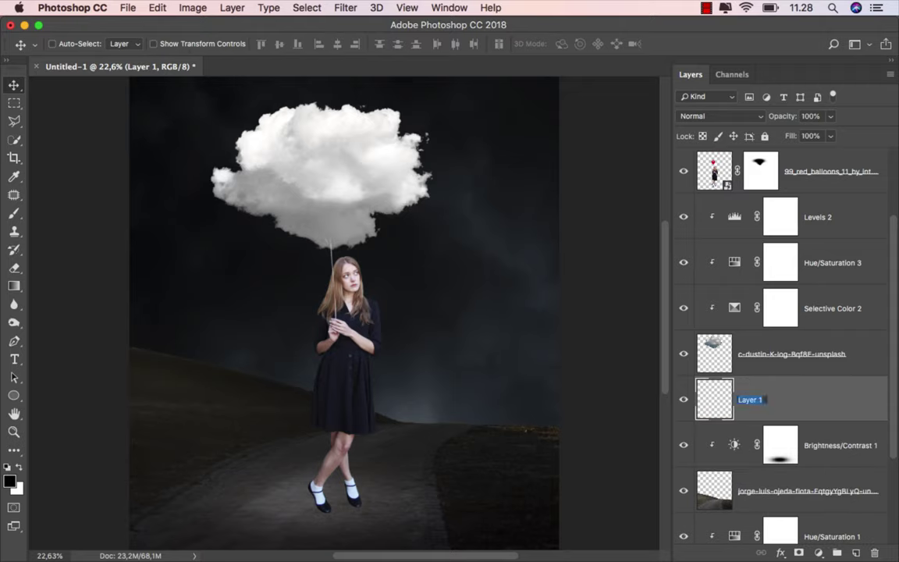
text(white)
key(Return)
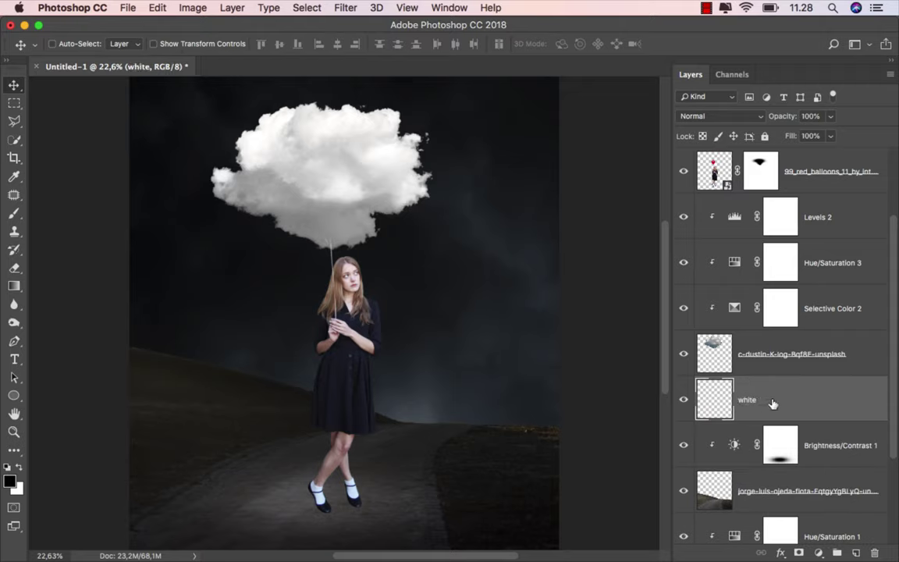
click(14, 213)
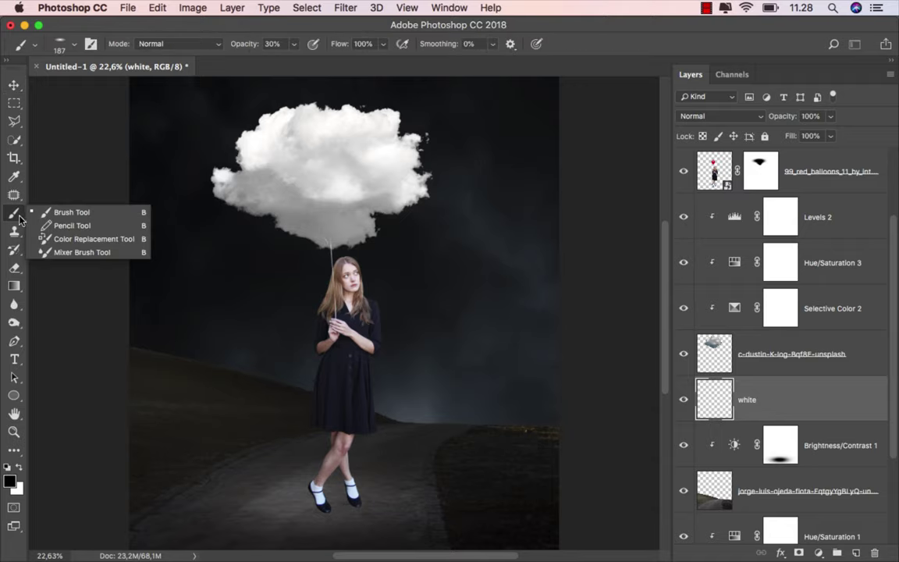
click(55, 209)
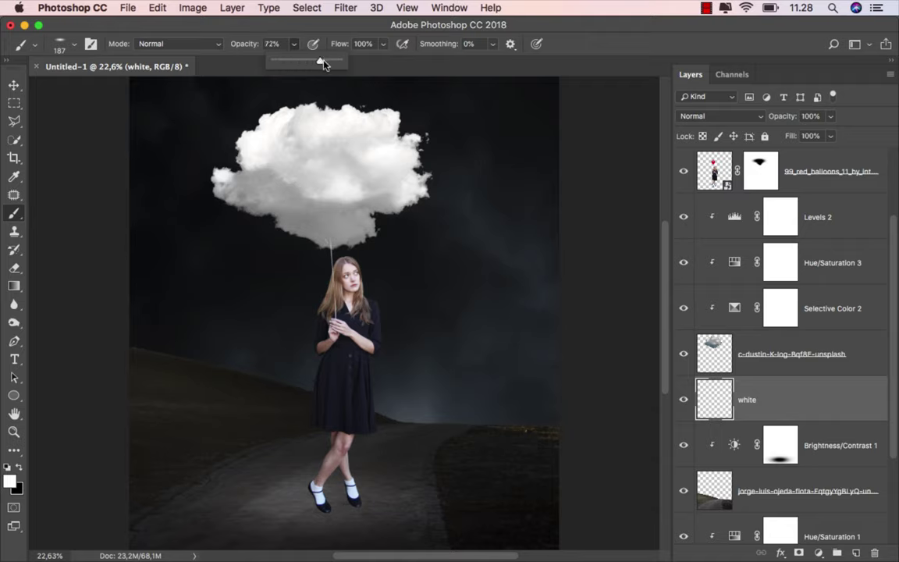
drag(326, 484, 387, 488)
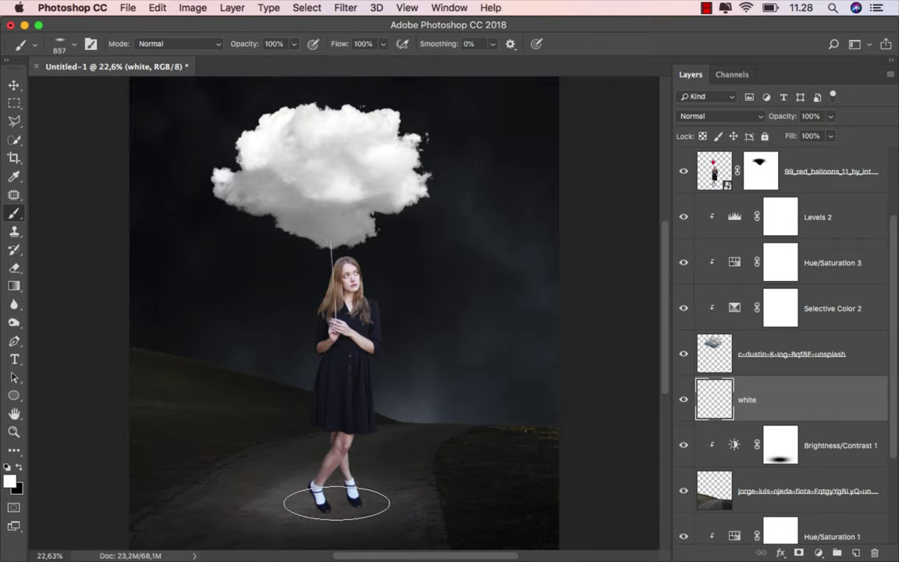
drag(336, 503, 334, 503)
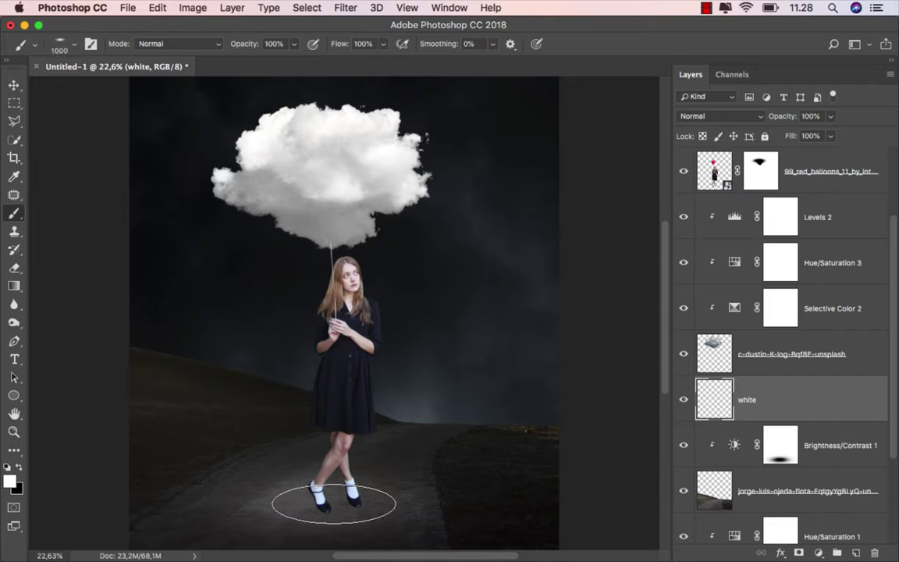
click(334, 504)
- Set the white layer's blend mode to Overlay and select the girl's layer
click(695, 116)
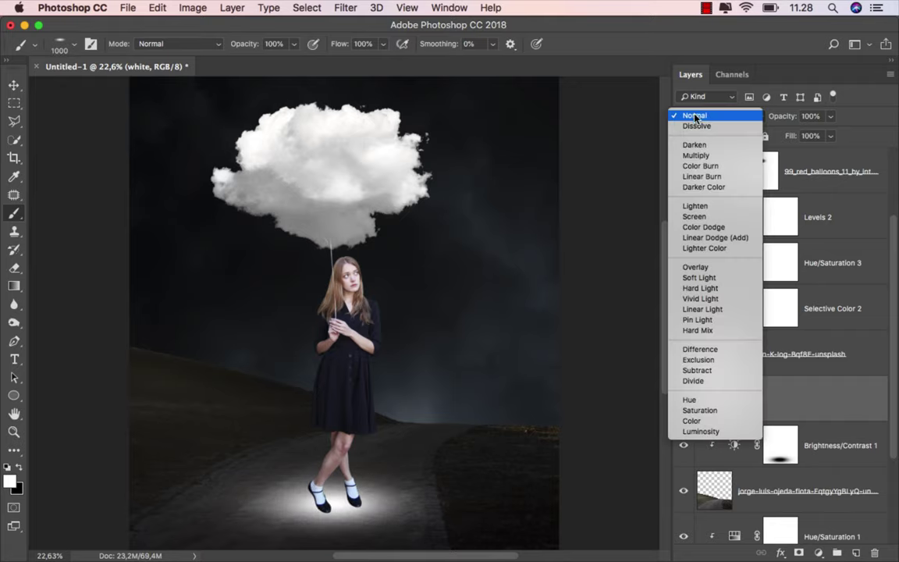
click(720, 268)
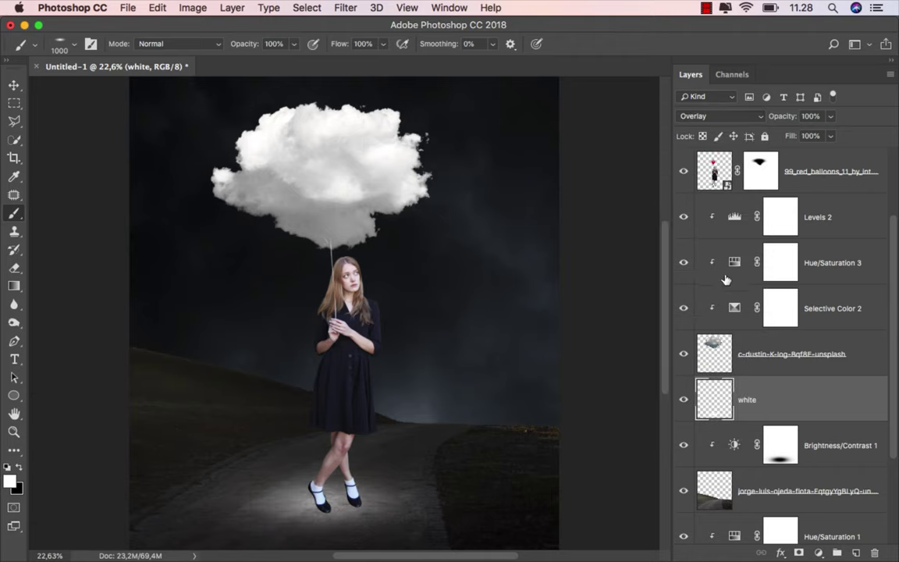
click(684, 401)
click(684, 400)
key(v)
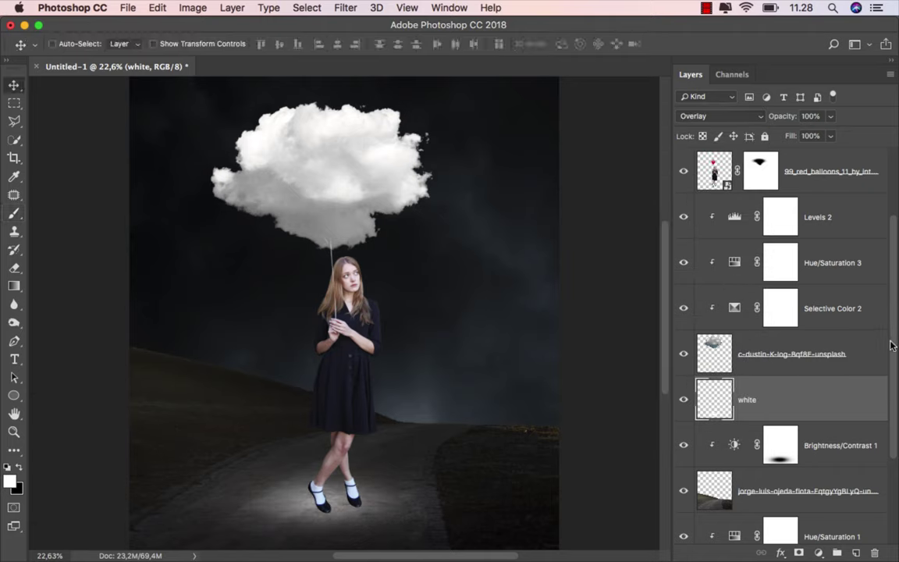
scroll(892, 345, up, 2)
click(801, 262)
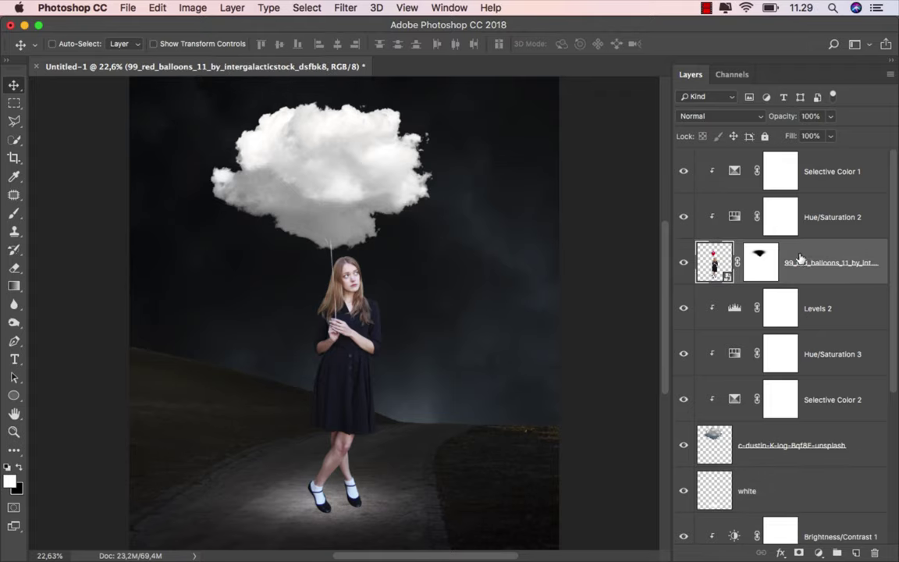
- Duplicate the girl layer, rasterize the copy and delete its mask
key(super+j)
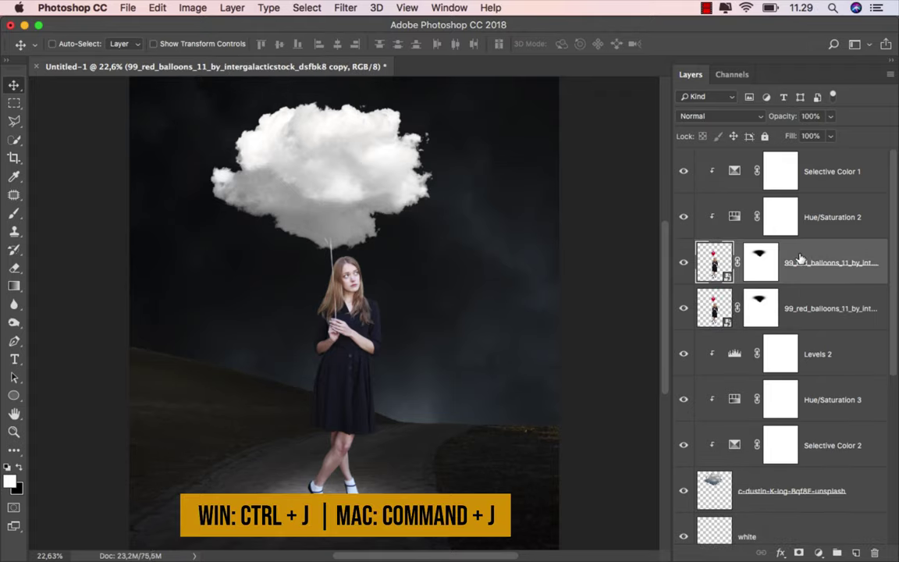
right_click(796, 301)
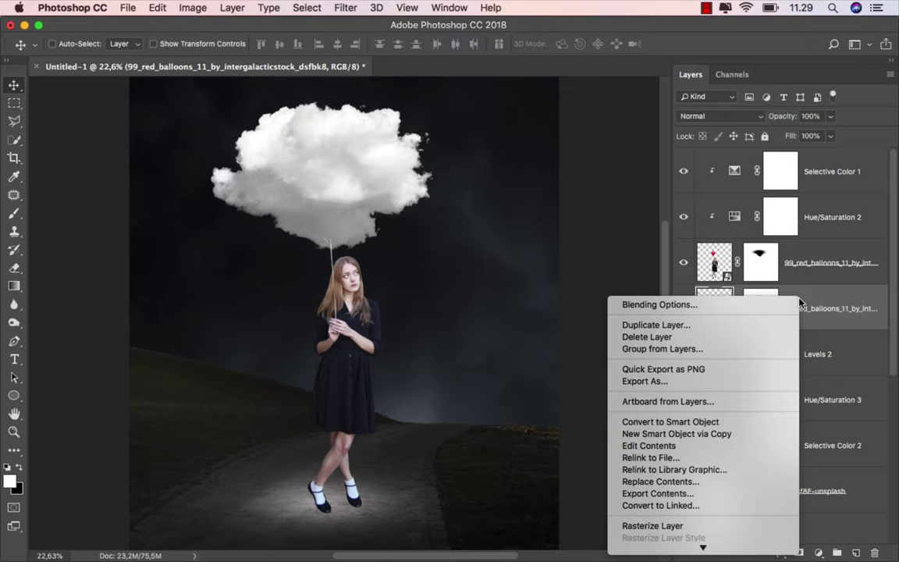
click(690, 524)
right_click(761, 316)
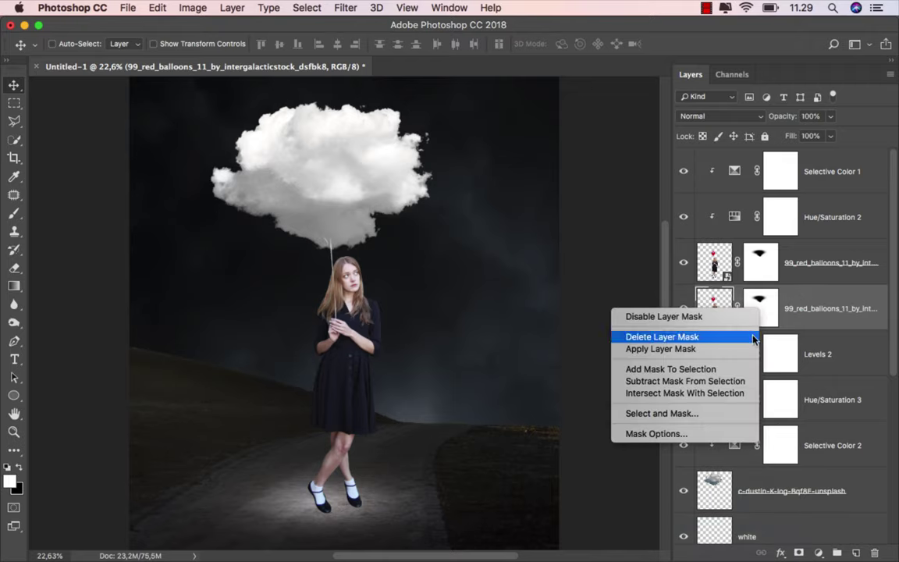
click(747, 351)
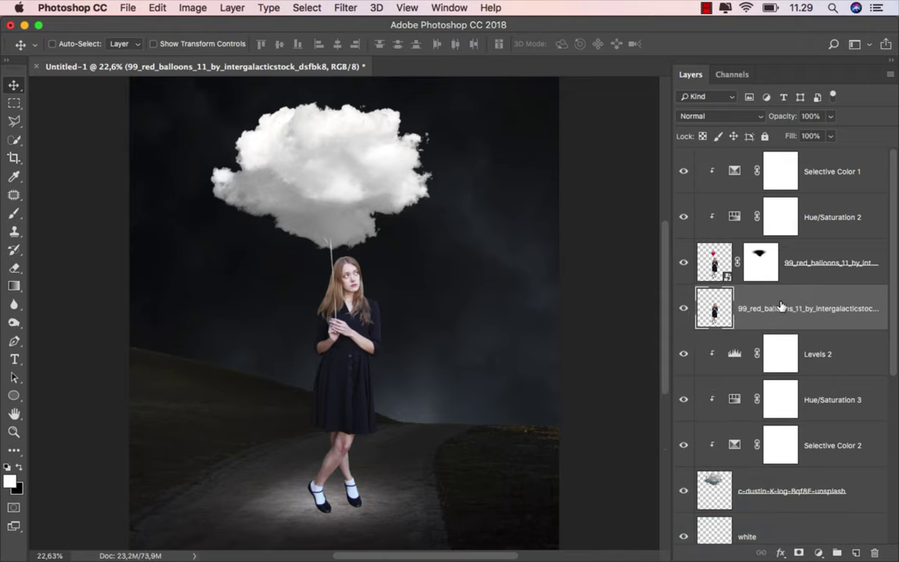
- Turn the copy into a solid black silhouette with Hue/Saturation Lightness -100
key(super+u)
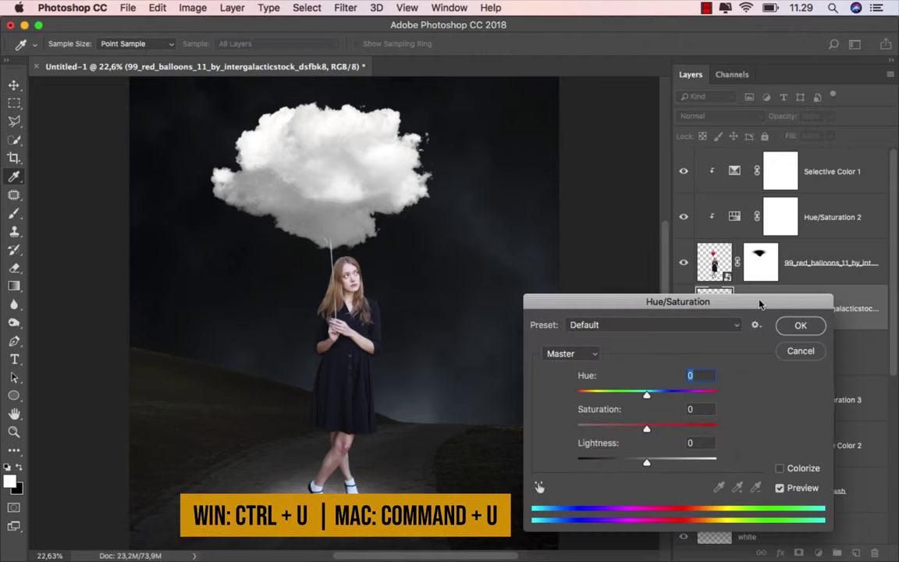
drag(759, 301, 750, 334)
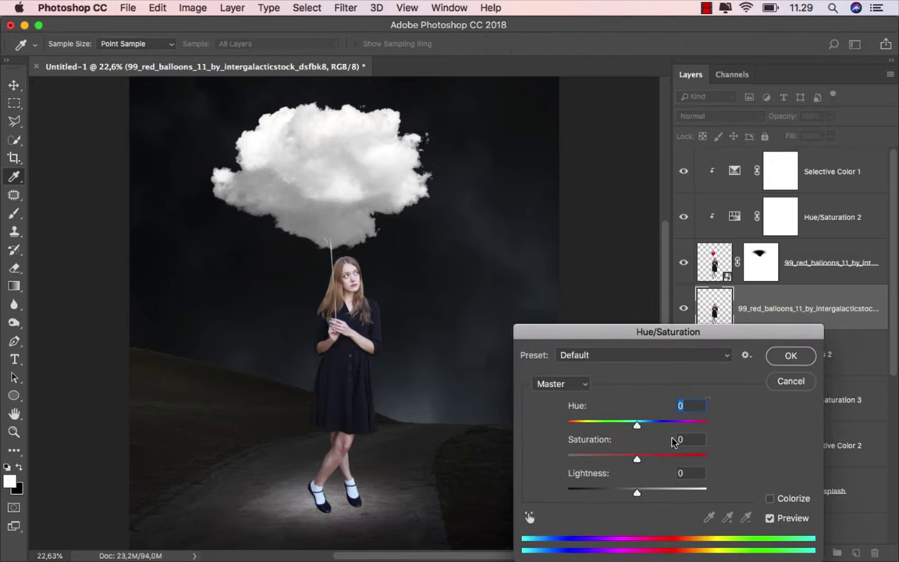
drag(637, 492, 567, 492)
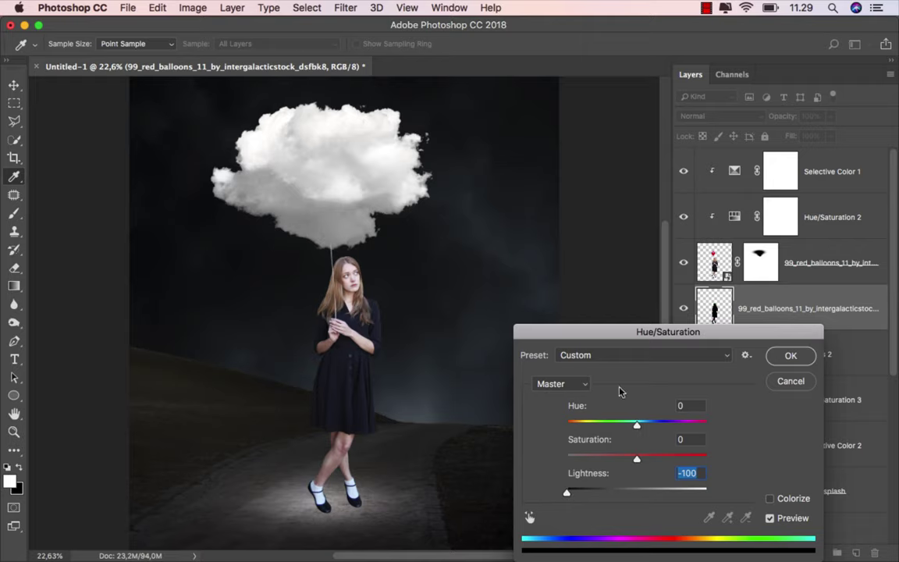
mouse_move(654, 335)
mouse_down()
mouse_move(654, 316)
mouse_move(654, 333)
mouse_up()
click(791, 355)
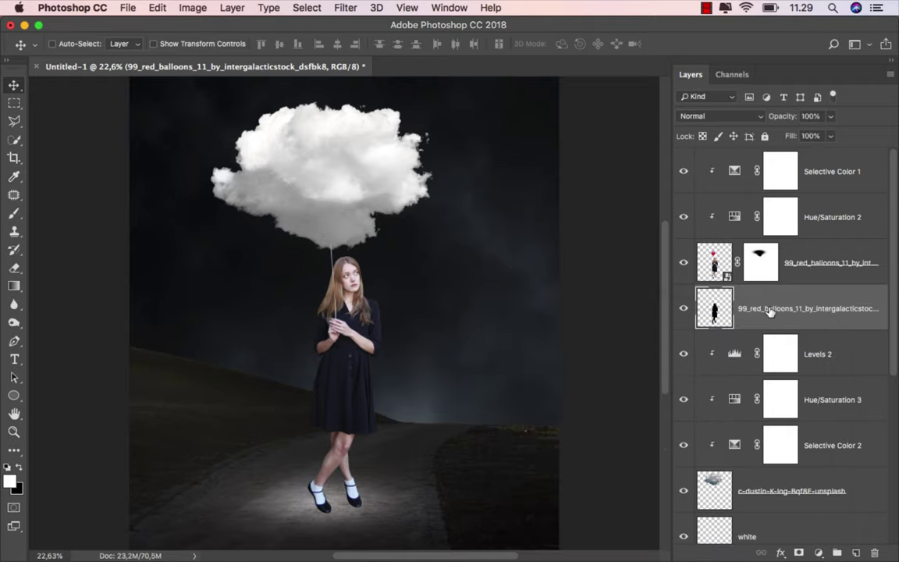
key(super+t)
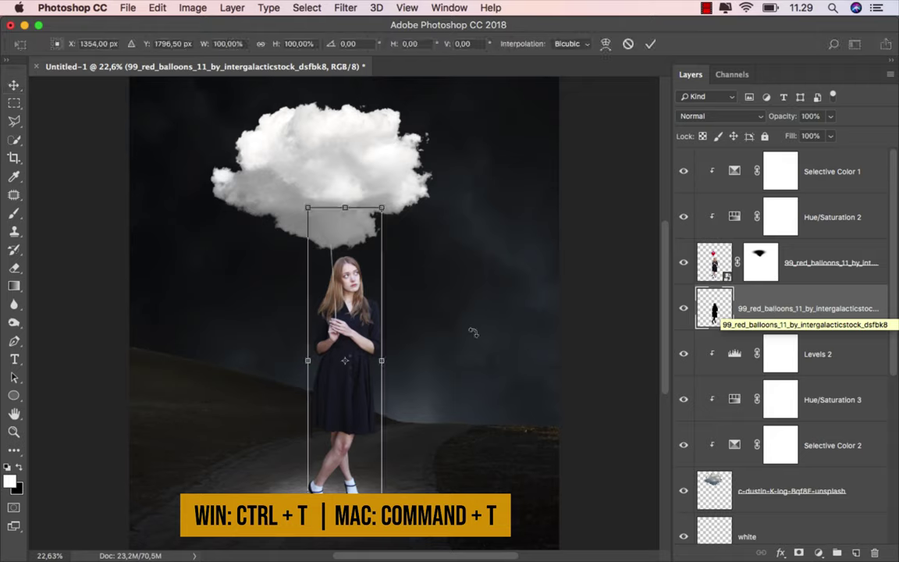
- Distort the black silhouette flat and wider, then position it under the girl's shoes
right_click(361, 267)
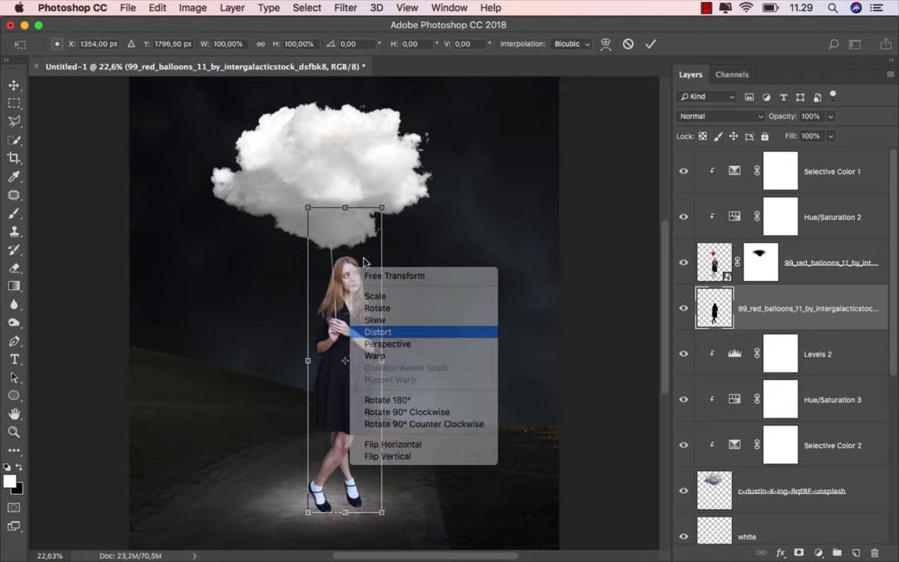
click(378, 332)
drag(344, 208, 342, 544)
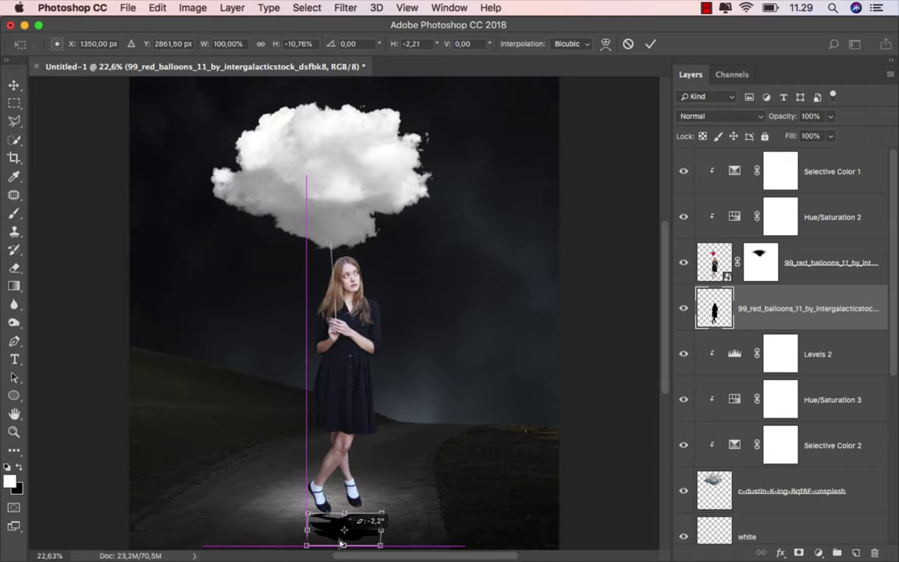
scroll(342, 538, up, 2)
scroll(340, 484, up, 2)
scroll(335, 445, up, 2)
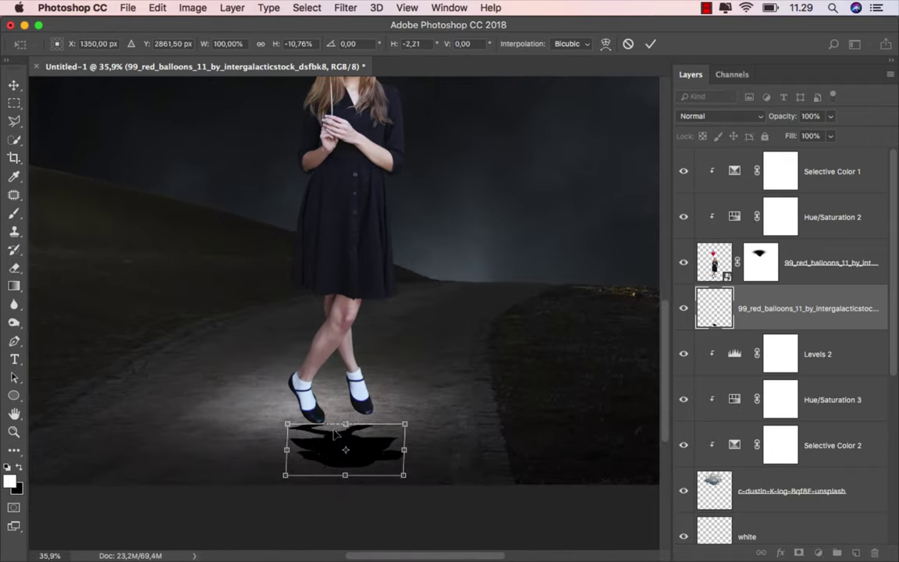
drag(335, 434, 334, 397)
scroll(335, 399, up, 2)
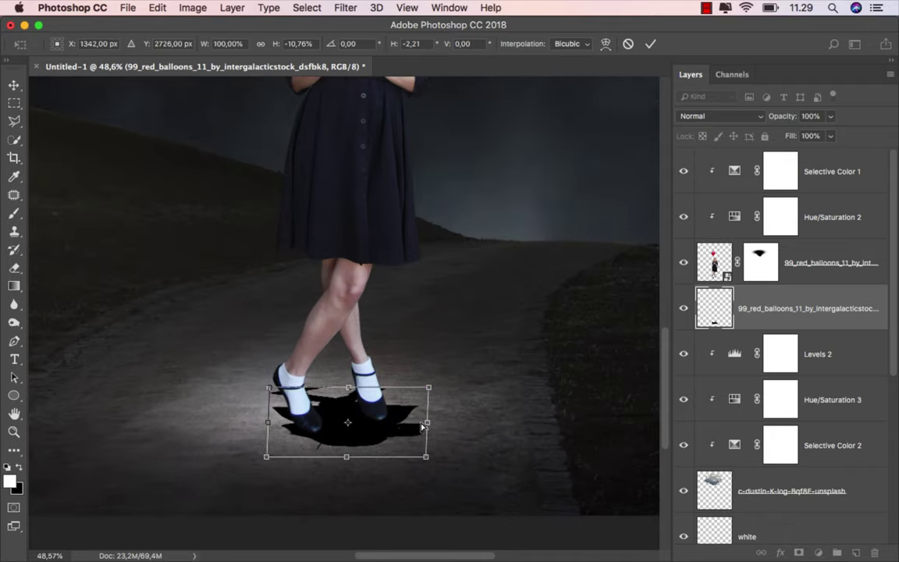
mouse_move(422, 426)
mouse_down()
mouse_move(442, 422)
mouse_move(396, 409)
mouse_up()
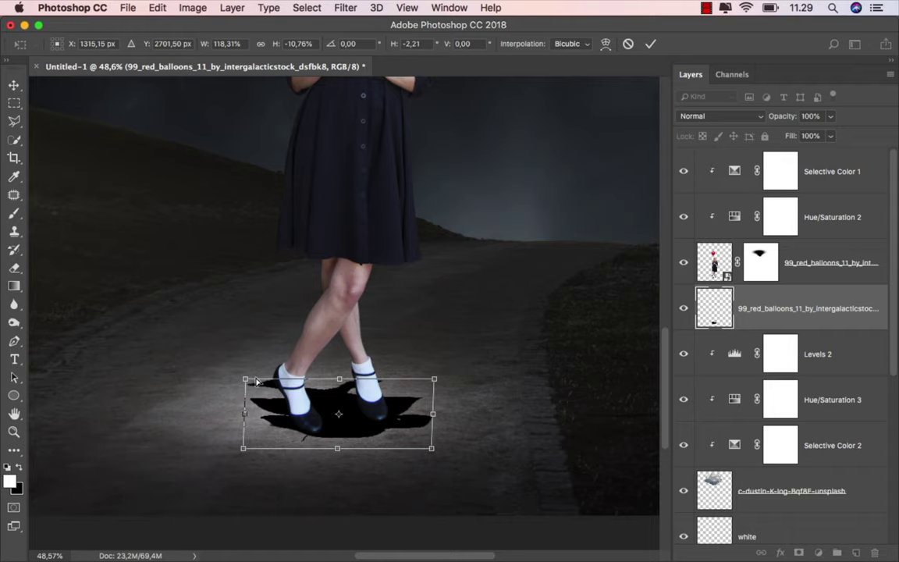
click(649, 46)
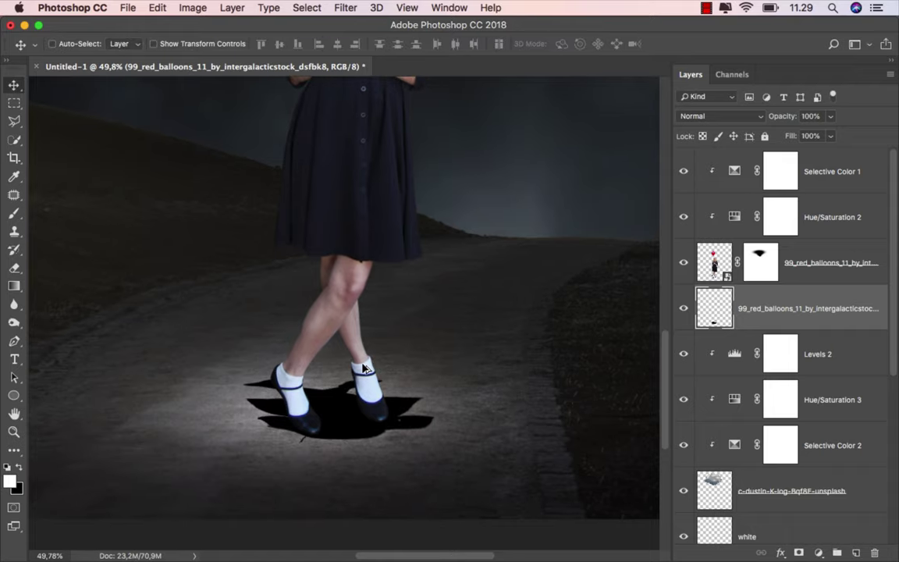
scroll(364, 395, up, 3)
drag(344, 394, 341, 401)
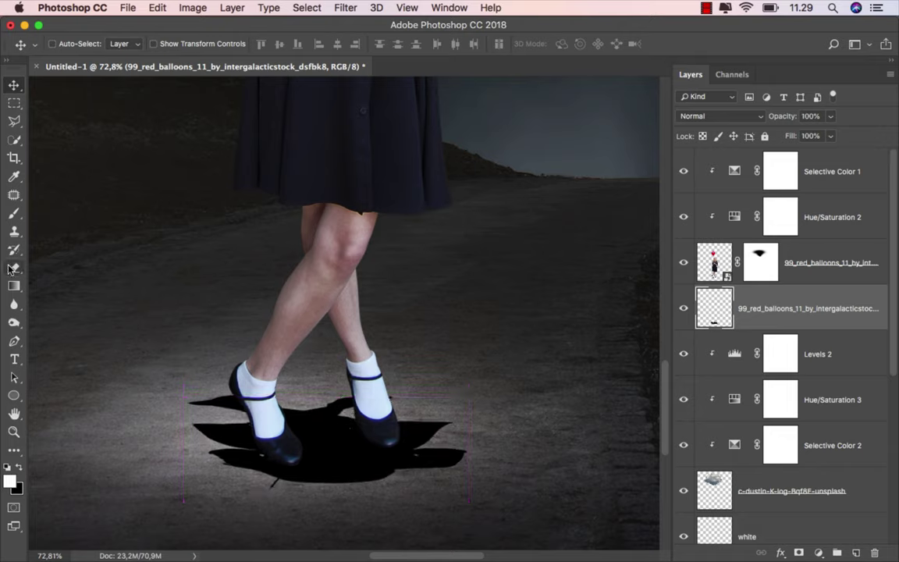
- Erase the thin left tip and edge of the feet shadow with a smaller eraser
drag(10, 269, 63, 265)
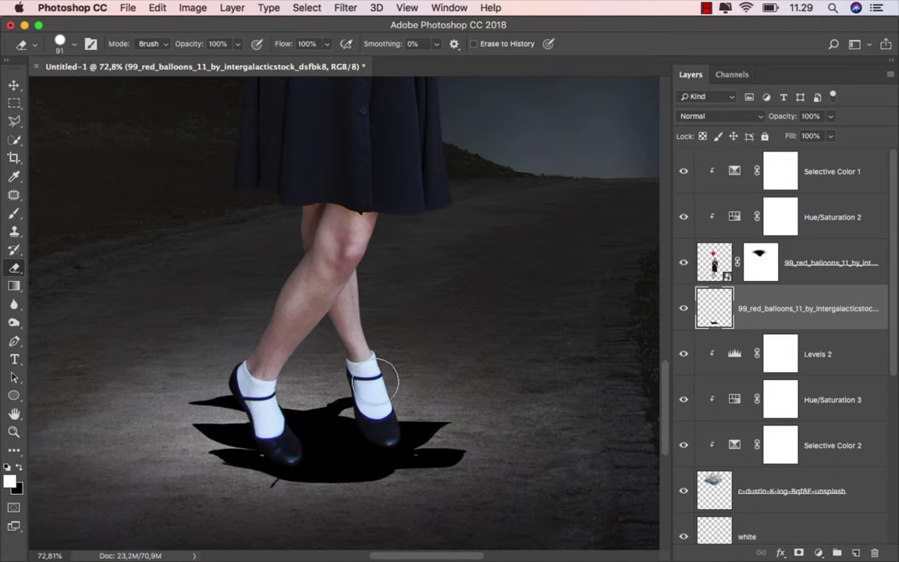
key(bracketleft)
key(bracketleft)
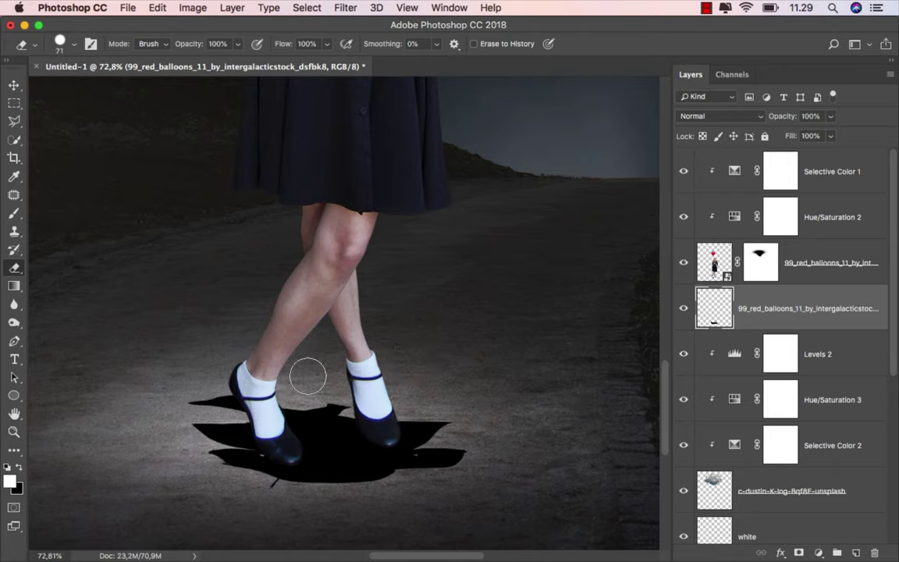
drag(187, 377, 184, 387)
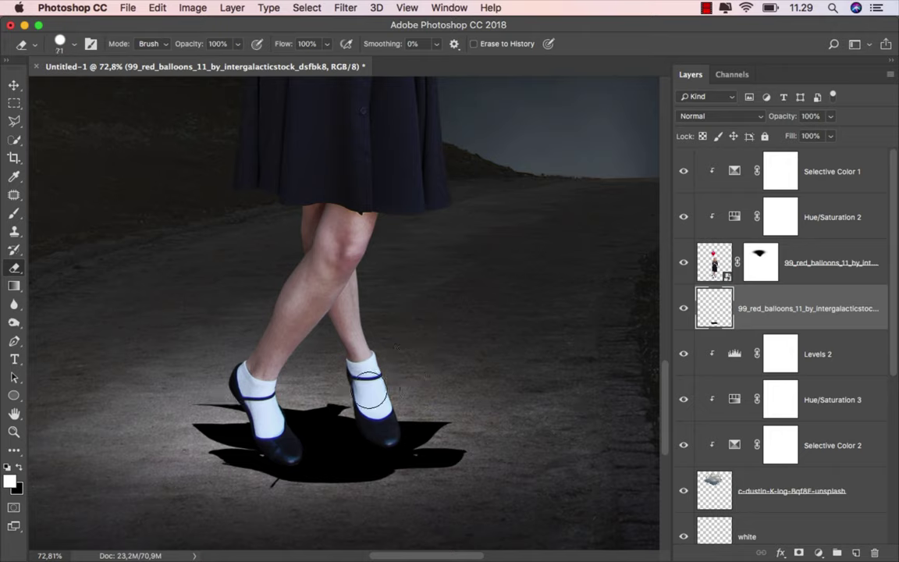
drag(201, 388, 217, 389)
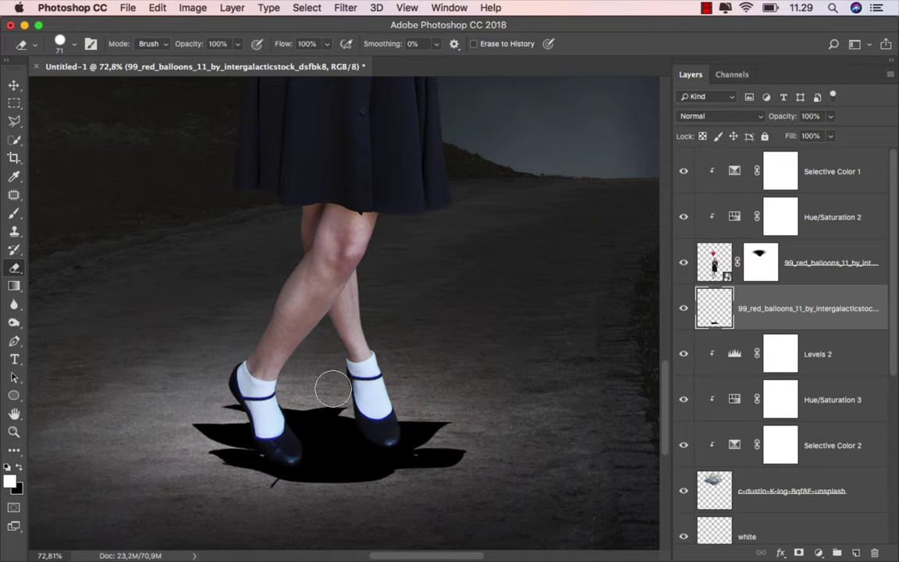
scroll(422, 365, down, 1)
- Nudge the shadow layer slightly sideways into place under the feet
key(v)
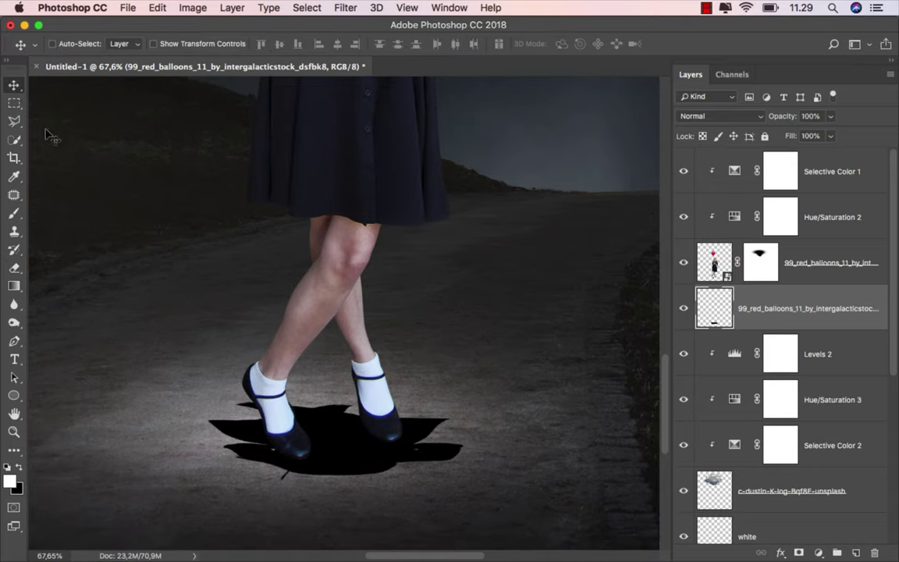
drag(365, 414, 375, 413)
scroll(415, 393, down, 2)
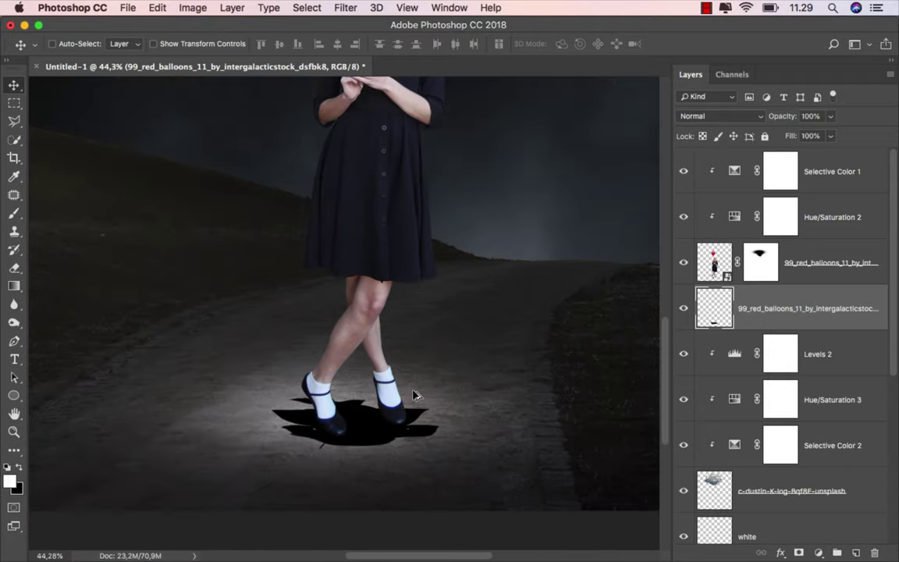
scroll(425, 402, down, 2)
scroll(410, 421, up, 3)
scroll(410, 422, right, 2)
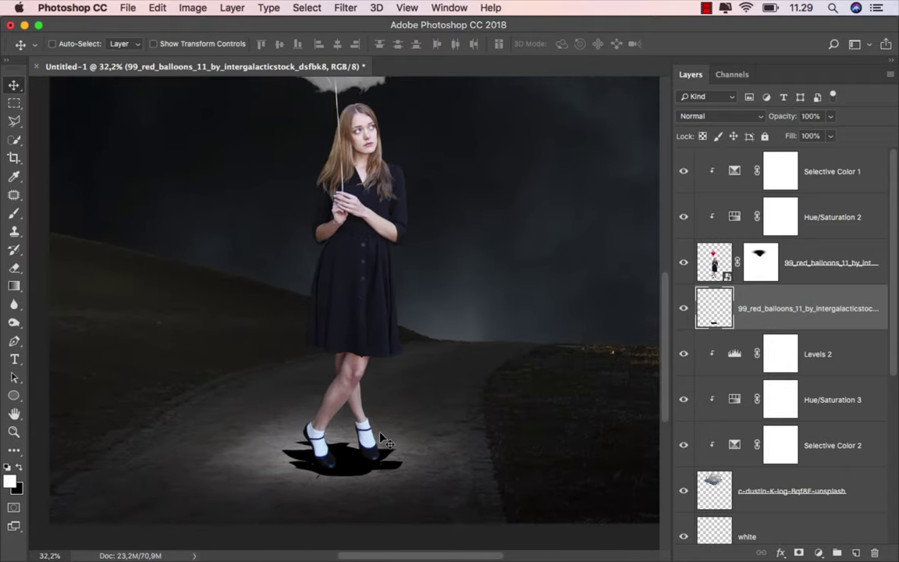
- Free-transform the shadow, squashing it to about 76% height beneath the shoes
key(ctrl+t)
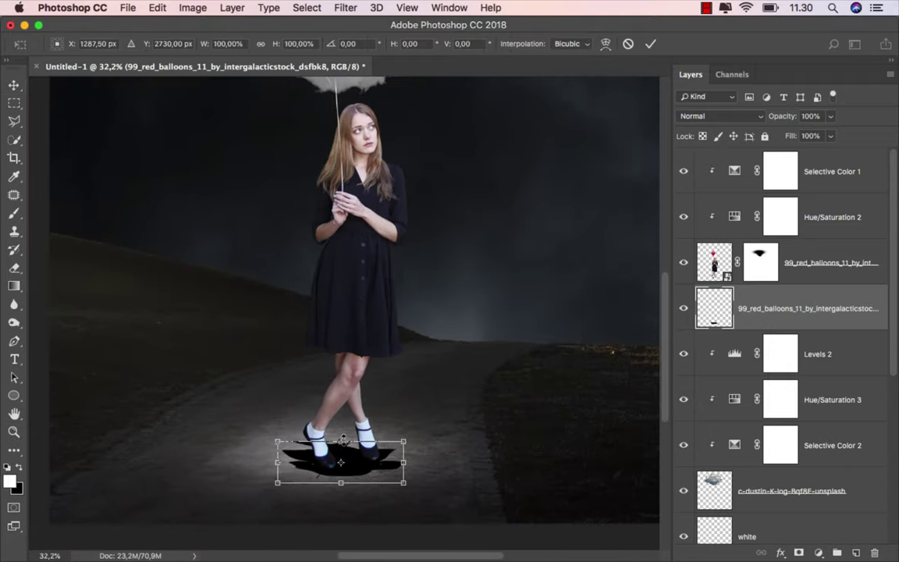
drag(343, 441, 343, 446)
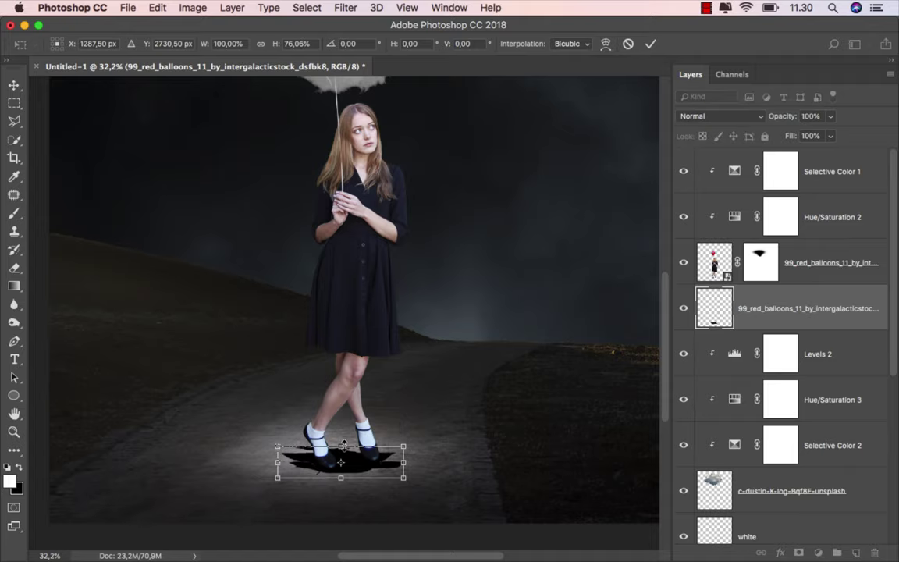
click(651, 45)
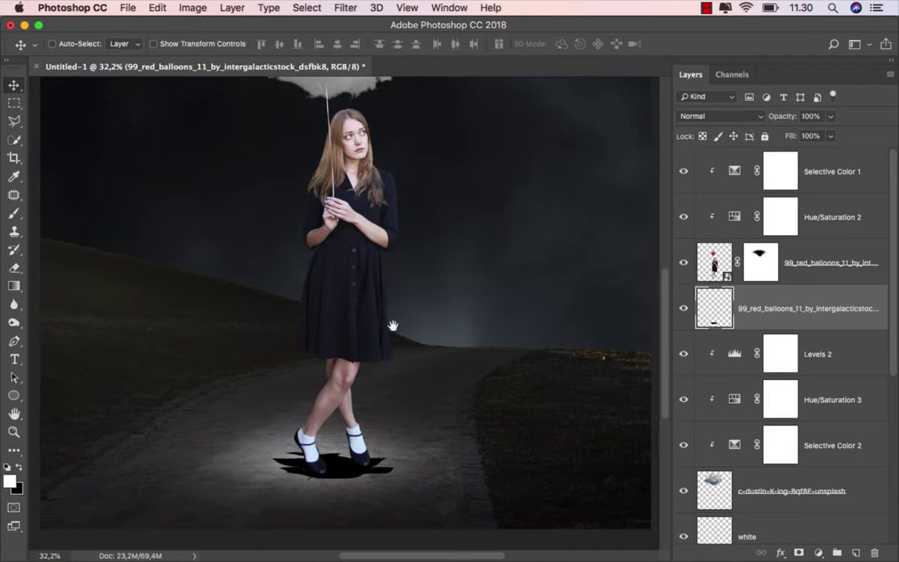
scroll(381, 358, down, 2)
scroll(373, 316, down, 1)
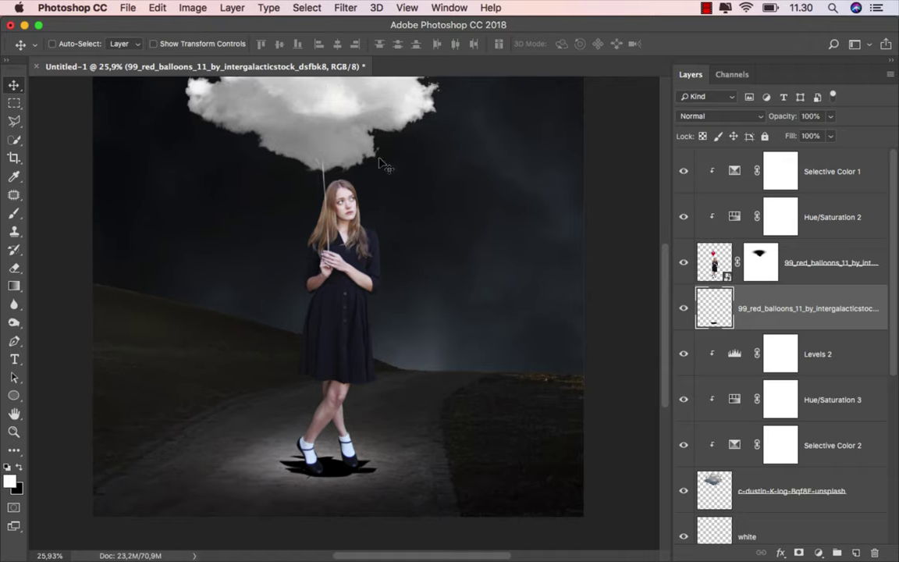
- Apply a Gaussian Blur to the feet shadow layer
click(346, 8)
mouse_move(352, 189)
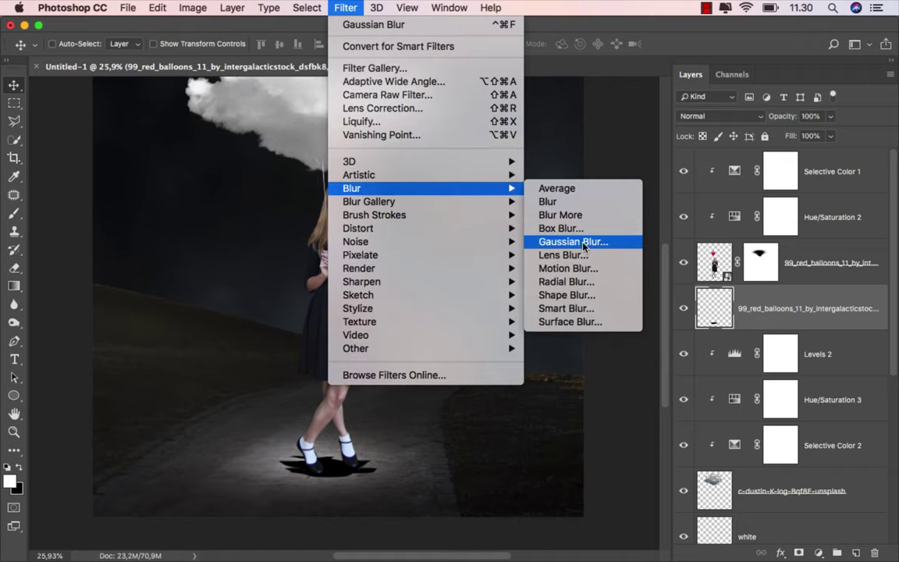
click(590, 242)
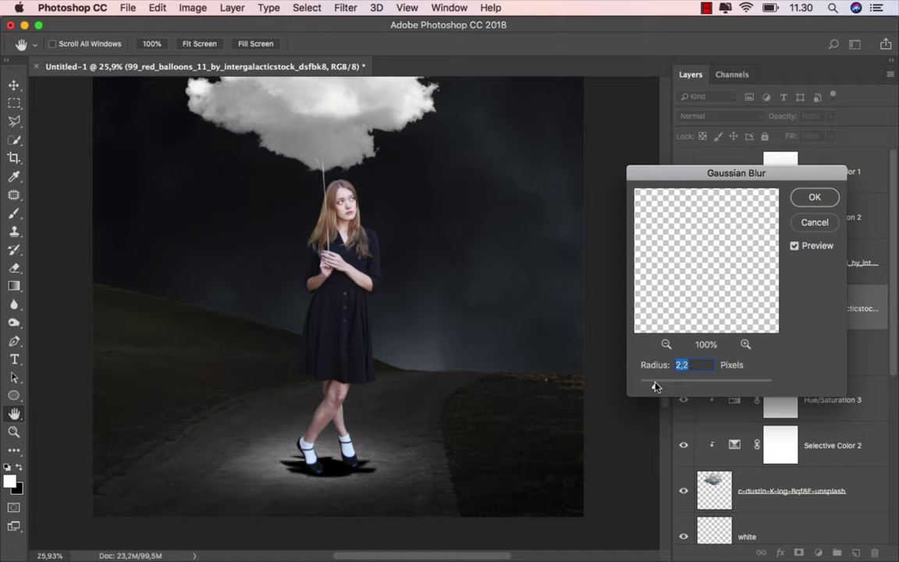
click(819, 190)
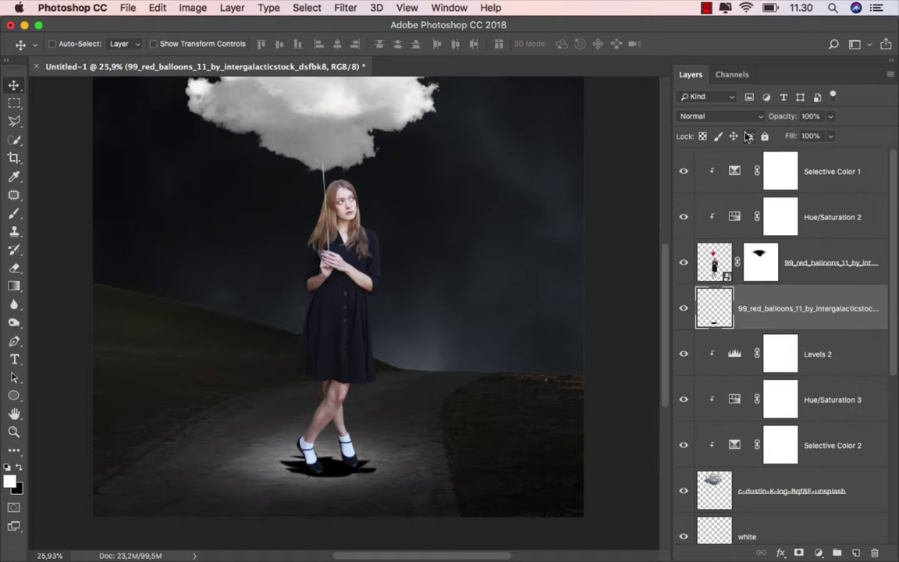
- Blend the shadow layer as Soft Light at 80% fill and add an empty layer above
click(719, 115)
scroll(716, 290, down, 1)
click(699, 260)
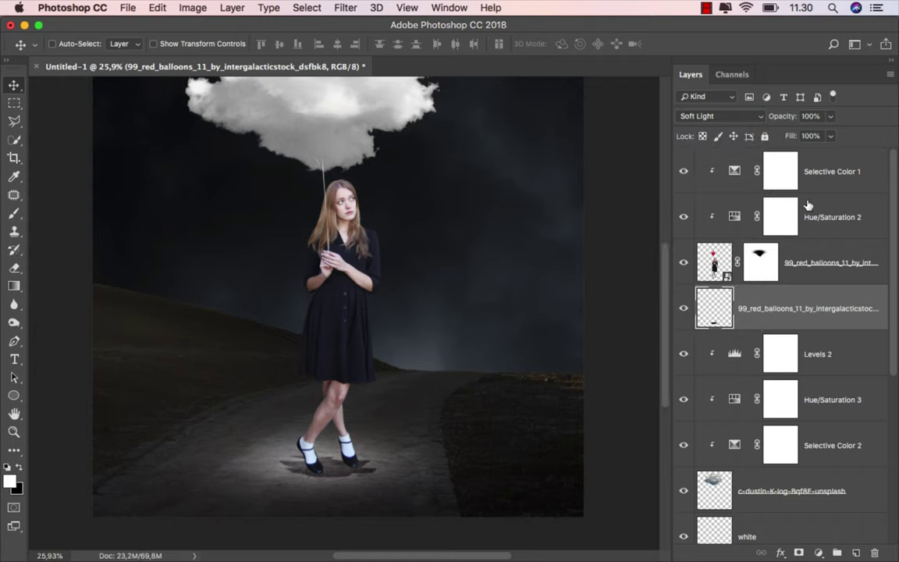
click(830, 136)
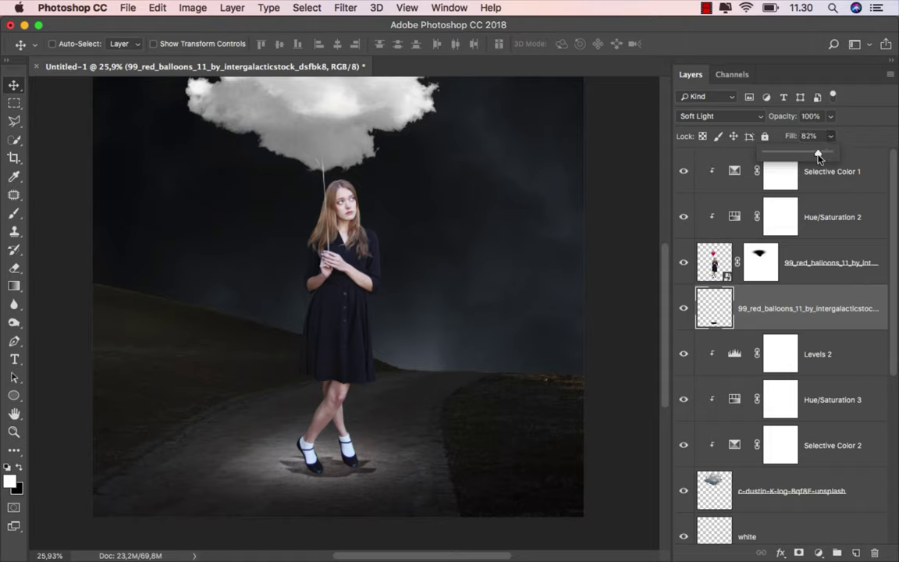
click(767, 308)
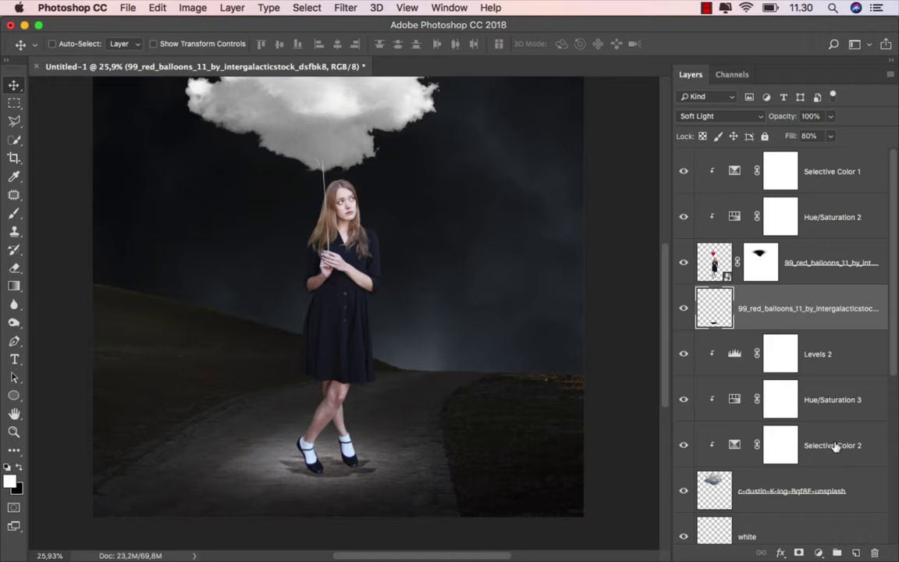
click(852, 551)
text(shadow 2)
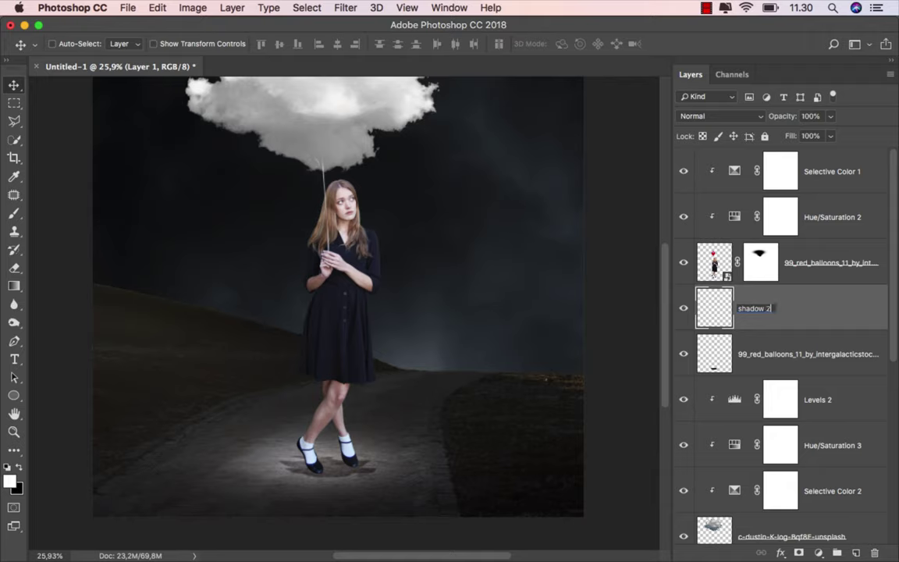
text(w 2)
- Name the new layer 'shadow 2', set it to Multiply, and pick a small black brush
key(Return)
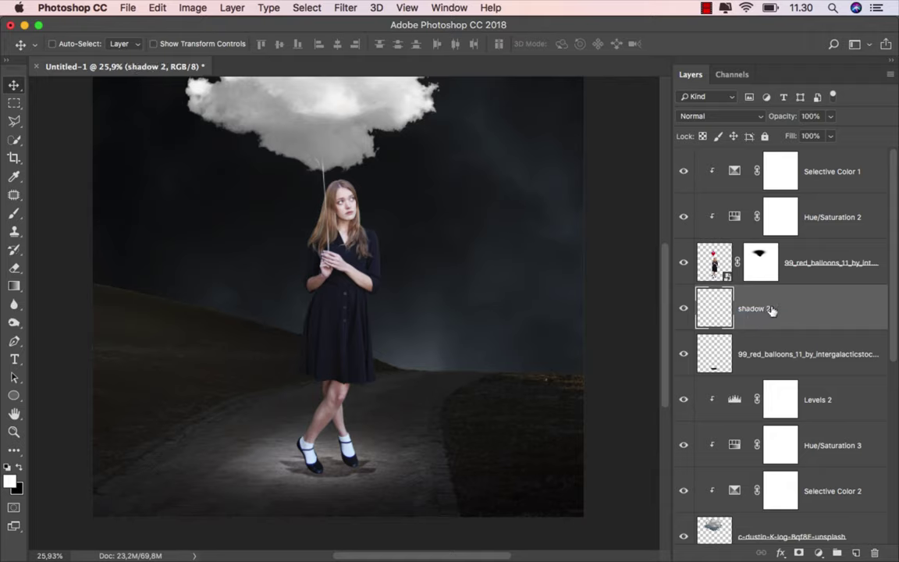
click(14, 213)
click(59, 208)
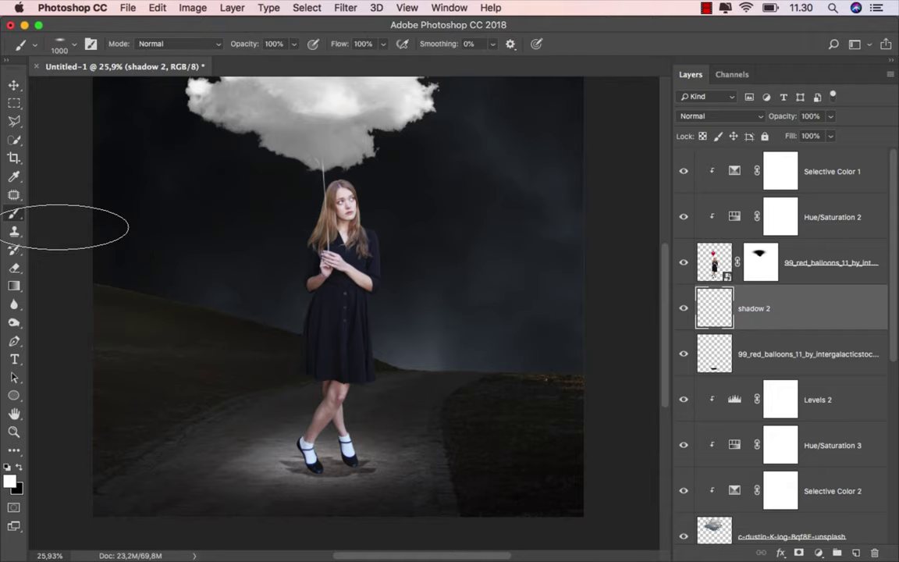
click(18, 469)
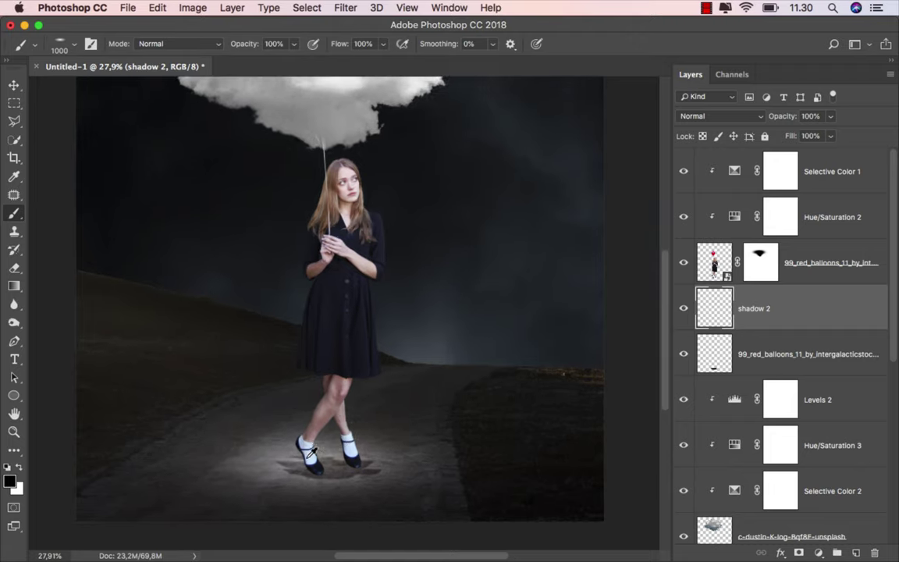
scroll(312, 469, up, 5)
key(bracketleft)
key(bracketleft)
key(bracketleft)
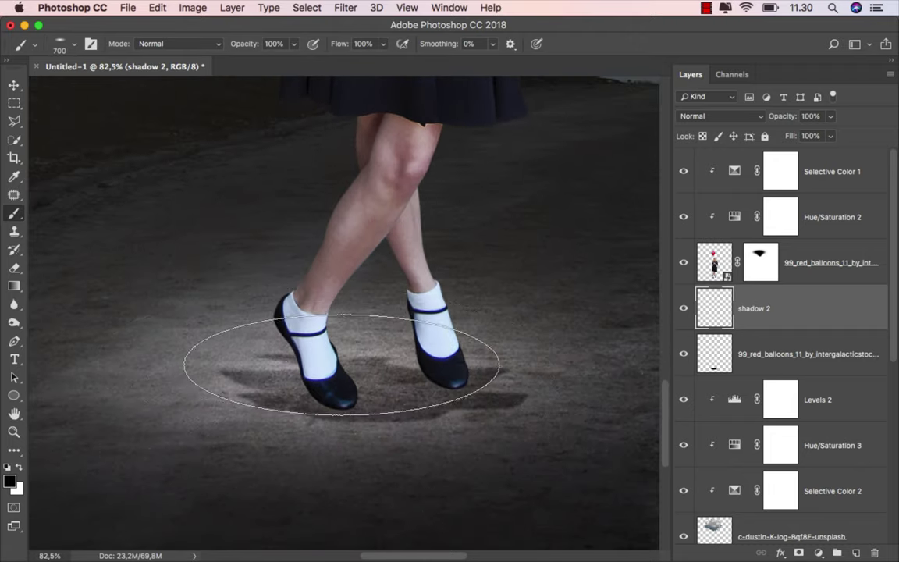
key(bracketleft)
key(bracketleft)
key(bracketleft)
key(bracketleft)
key(bracketleft)
click(720, 115)
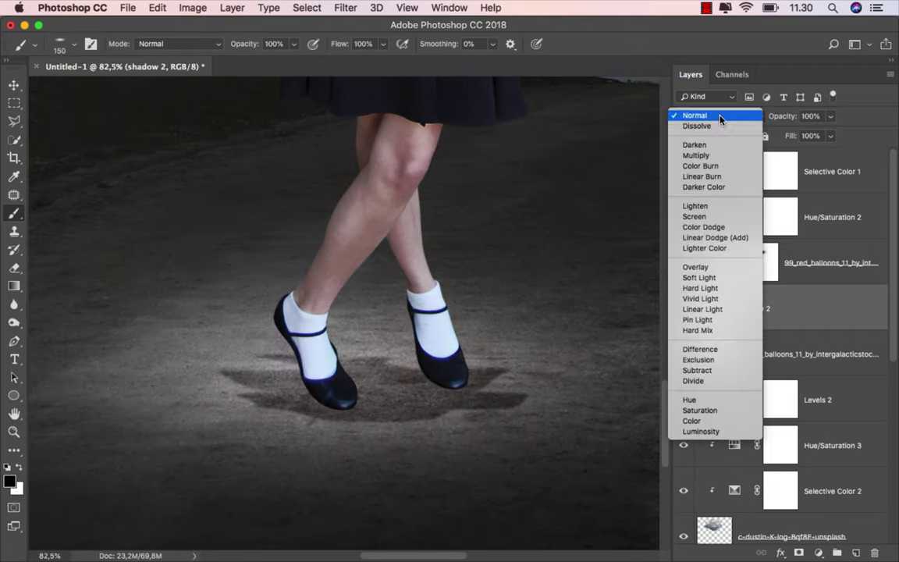
click(559, 172)
- Paint soft 10% black shading under both shoes and set the layer fill to 68%
click(294, 44)
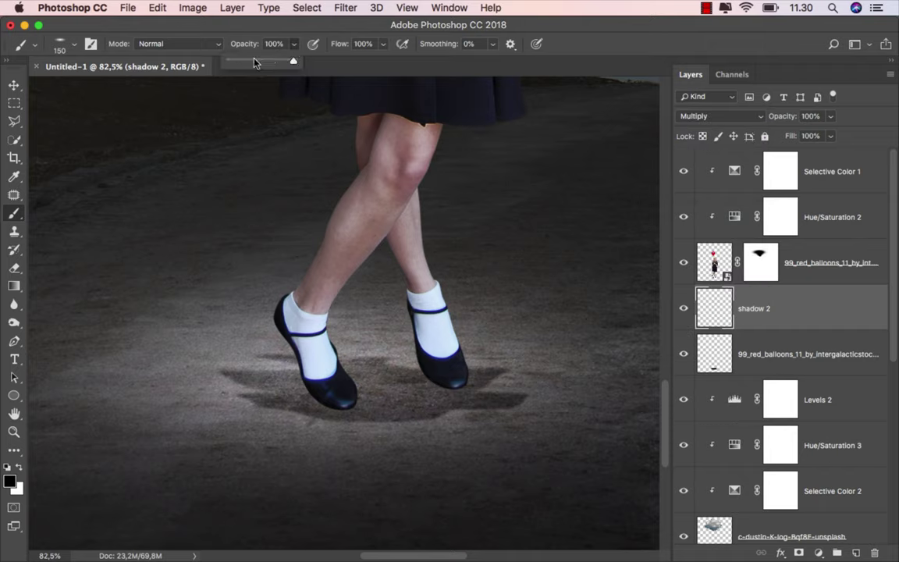
key(bracketleft)
key(bracketleft)
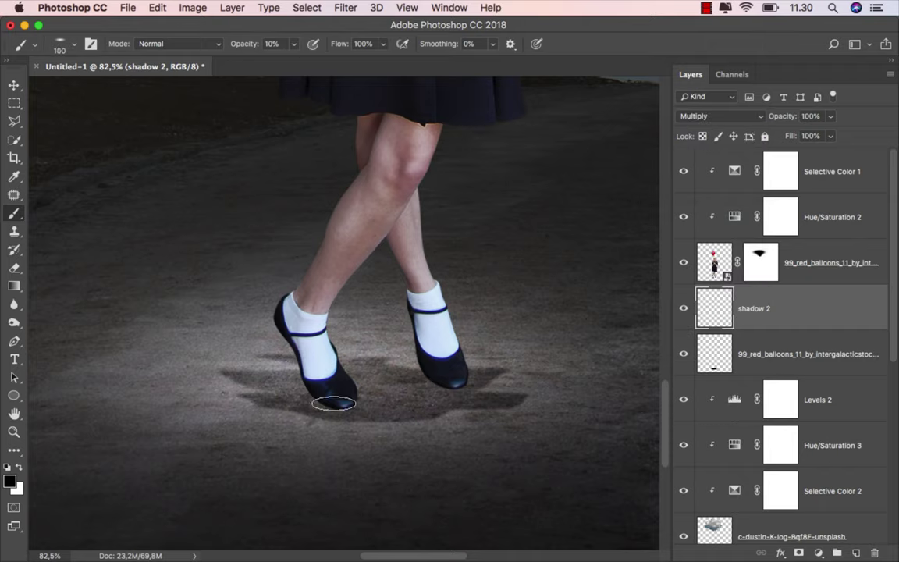
key(bracketleft)
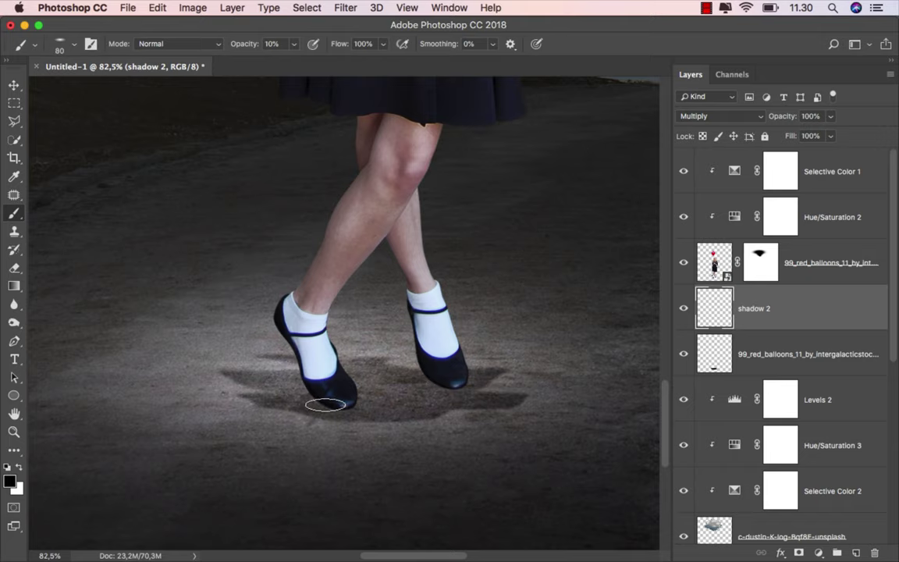
key(bracketright)
key(bracketright)
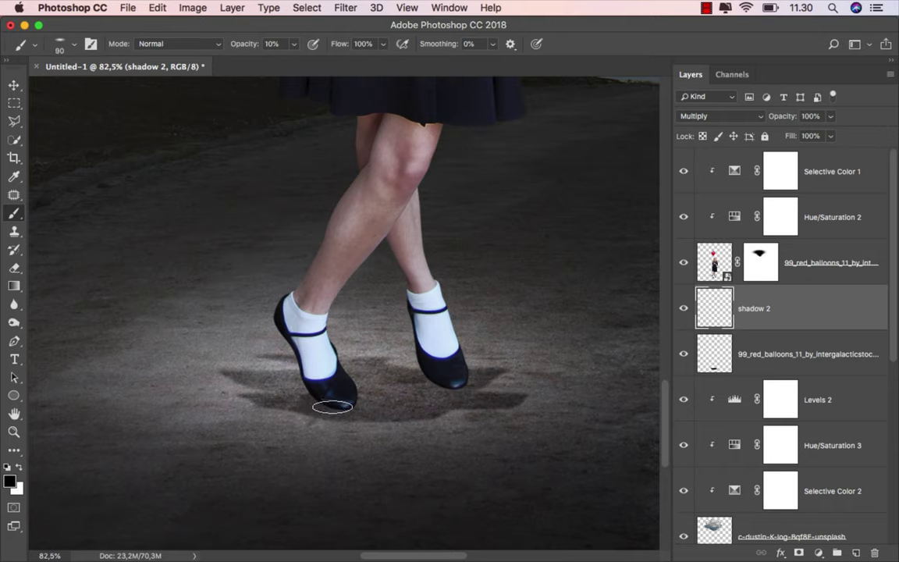
key(bracketright)
key(bracketright)
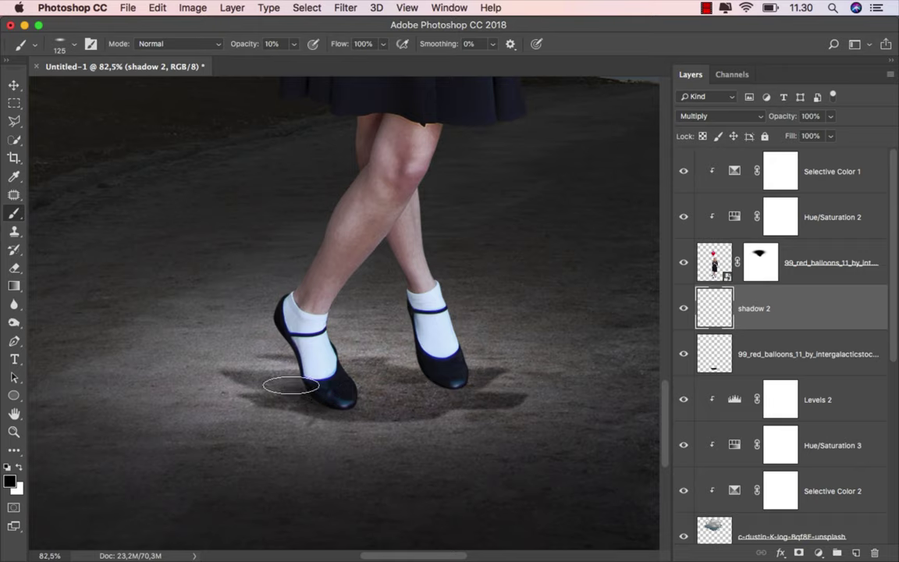
click(332, 402)
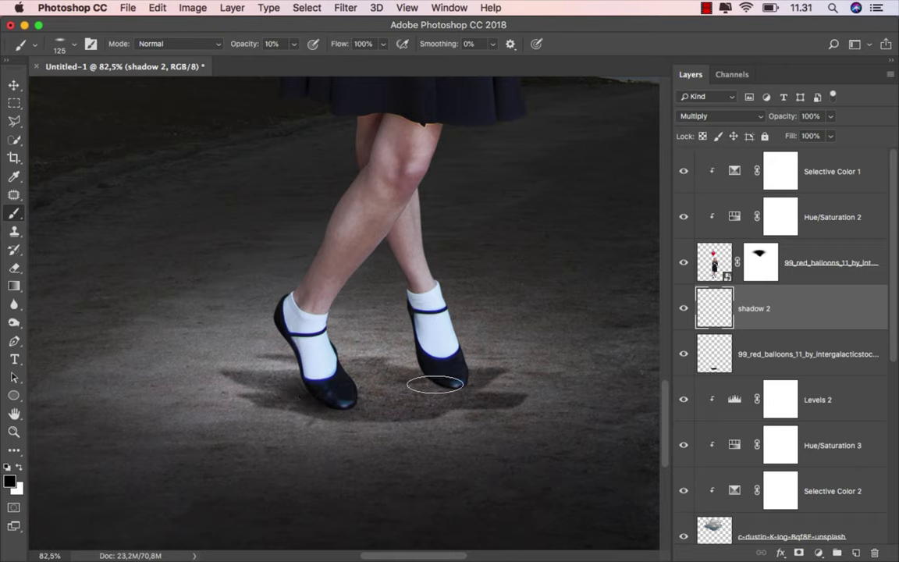
click(431, 383)
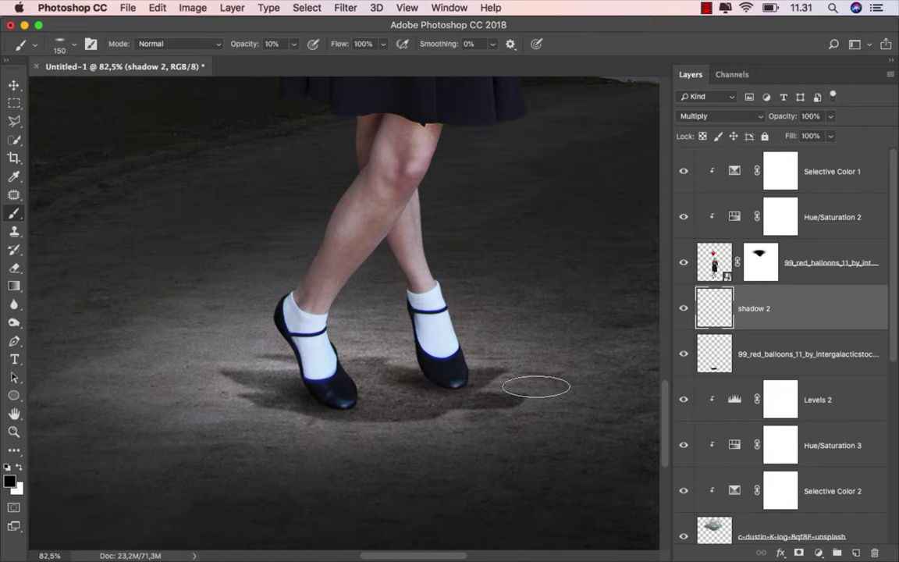
key(bracketright)
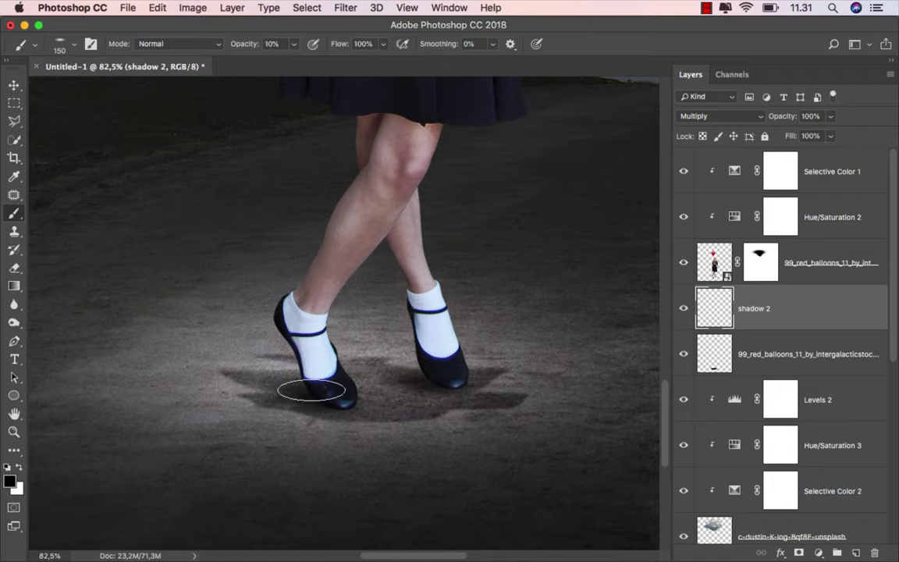
scroll(422, 375, down, 5)
drag(462, 372, 451, 400)
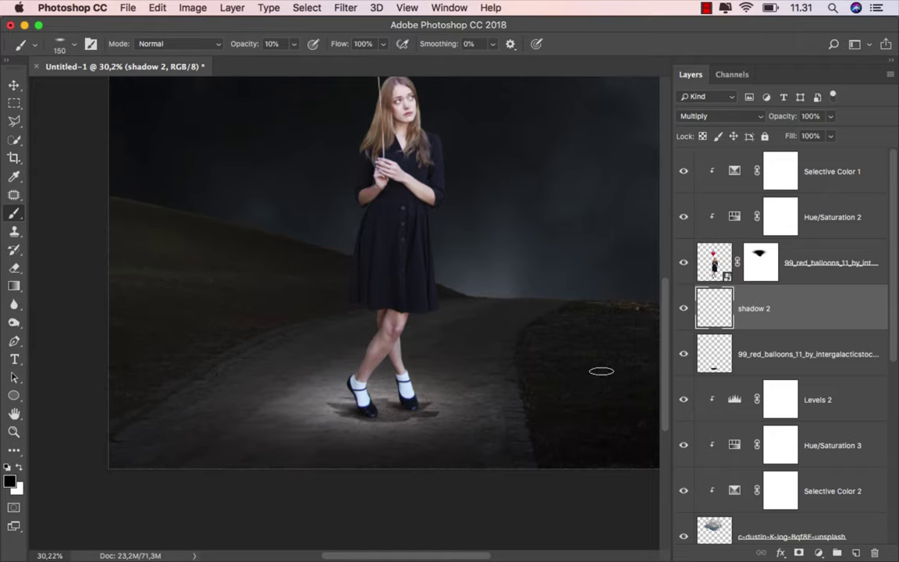
click(831, 135)
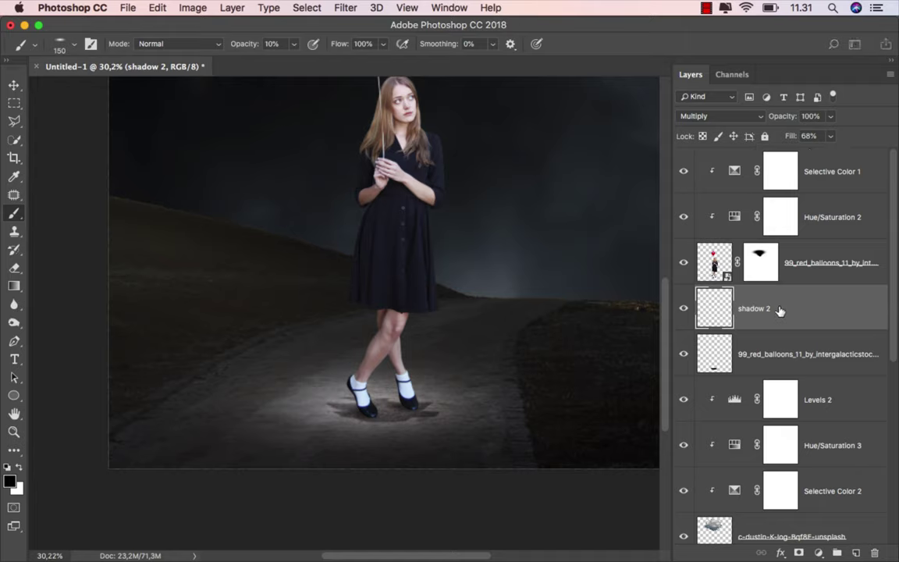
key(super+0)
- Open Layer Style on the girl's smart-object layer at its Inner Shadow effect
key(v)
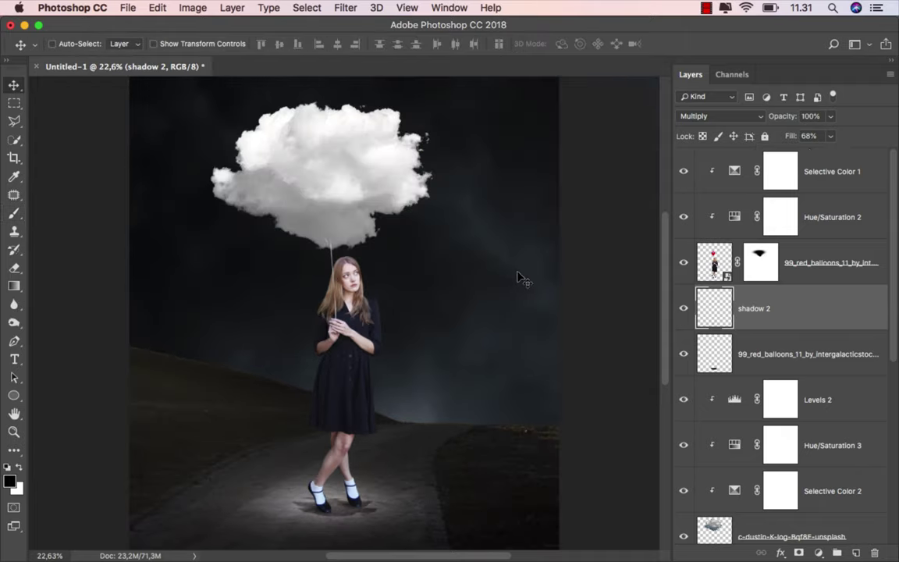
click(840, 266)
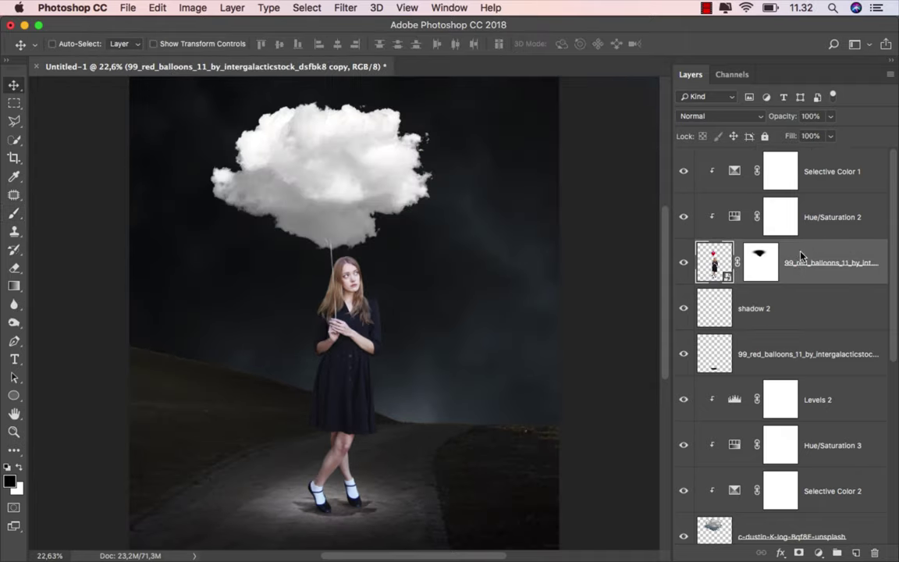
right_click(793, 258)
click(760, 261)
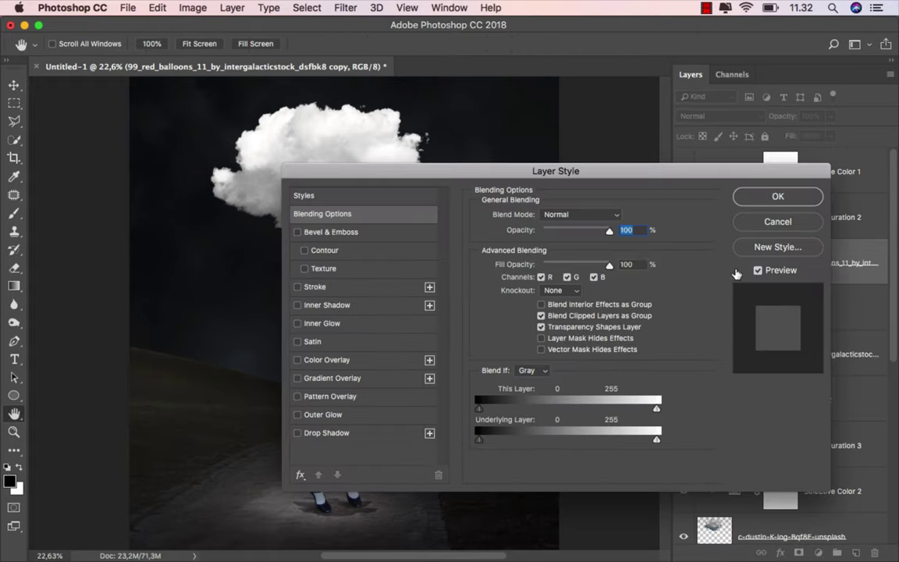
mouse_move(422, 177)
mouse_down()
mouse_move(572, 178)
mouse_move(553, 173)
mouse_up()
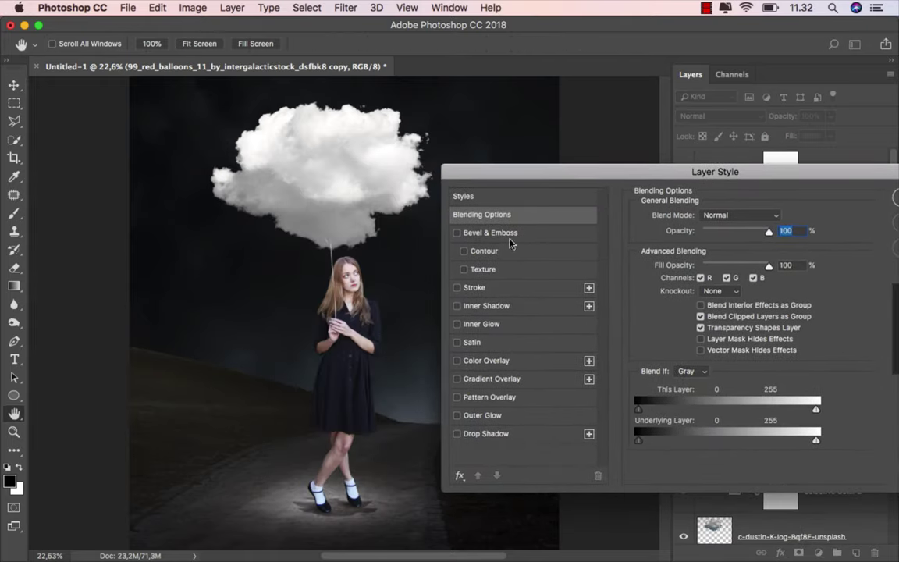
click(480, 309)
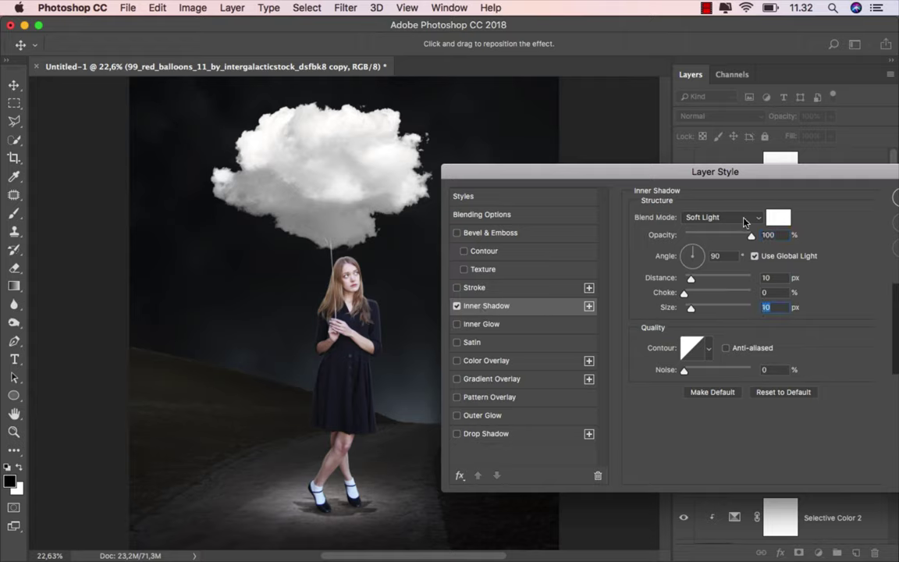
drag(715, 180, 714, 179)
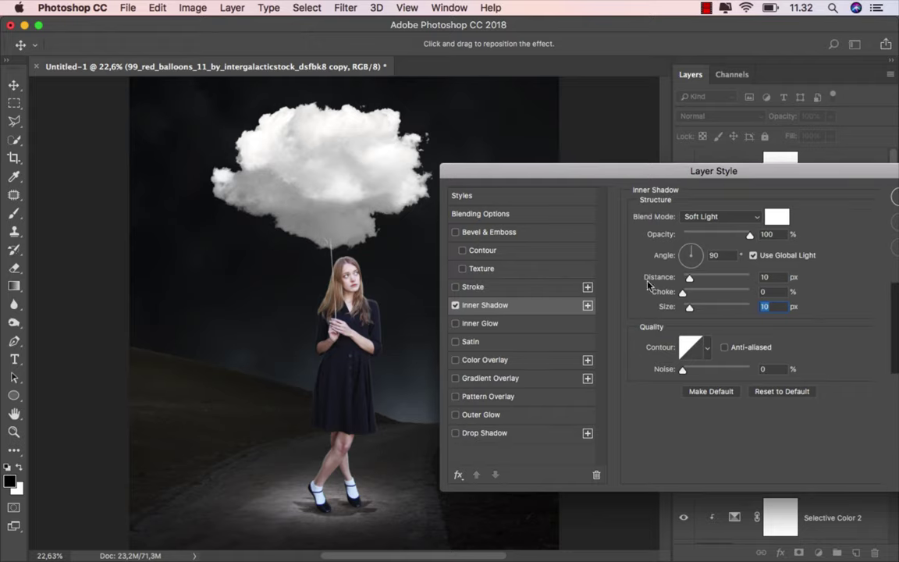
- Add a second Overlay Inner Shadow, then split both inner shadows into separate layers
click(588, 306)
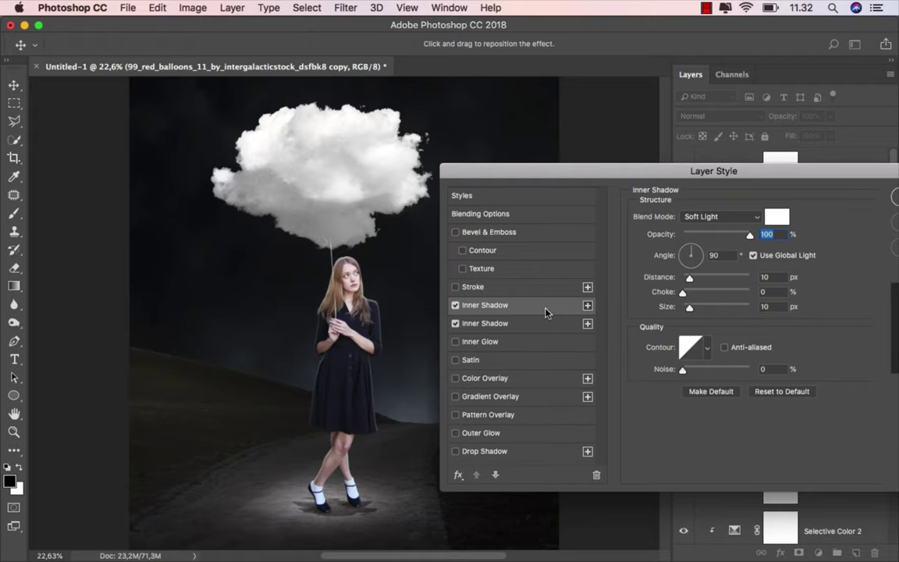
click(718, 216)
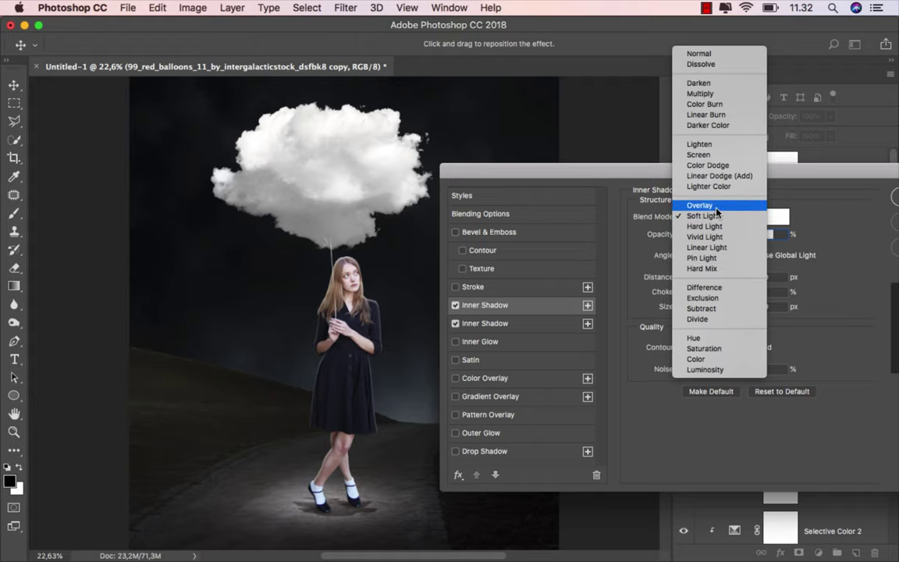
click(644, 205)
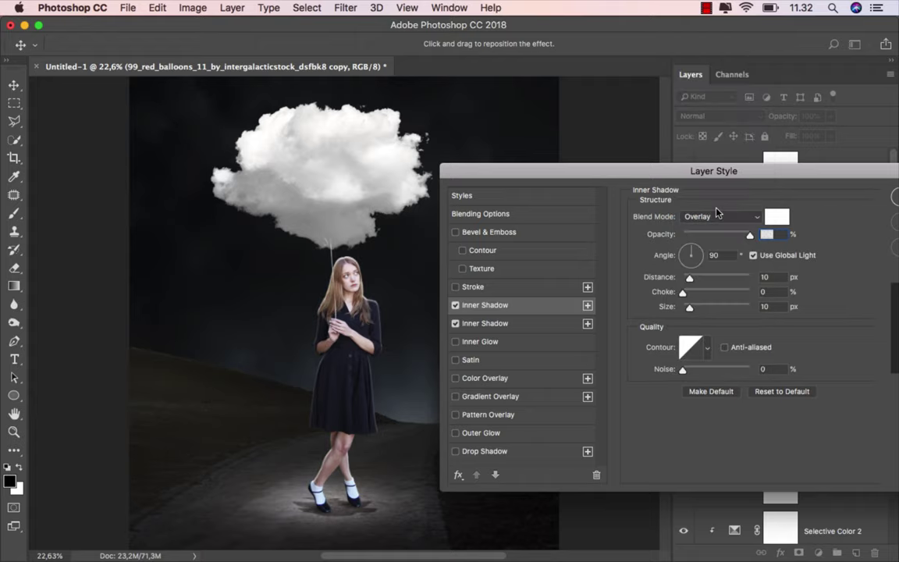
drag(731, 181, 592, 181)
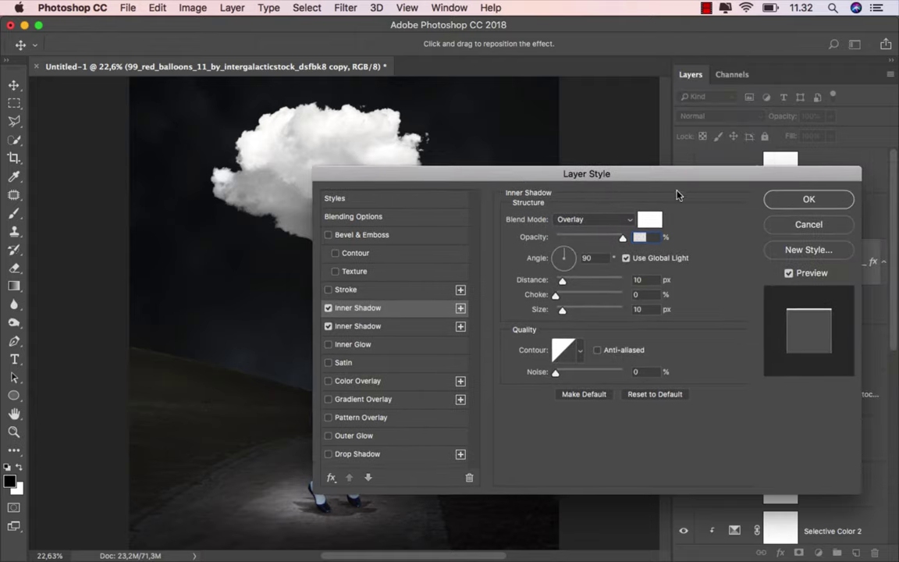
click(802, 198)
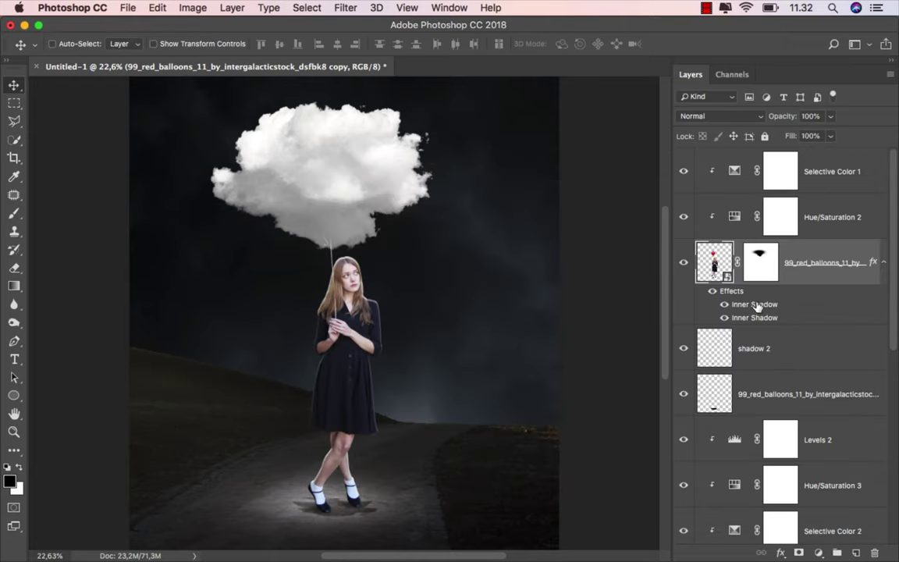
right_click(758, 306)
click(817, 527)
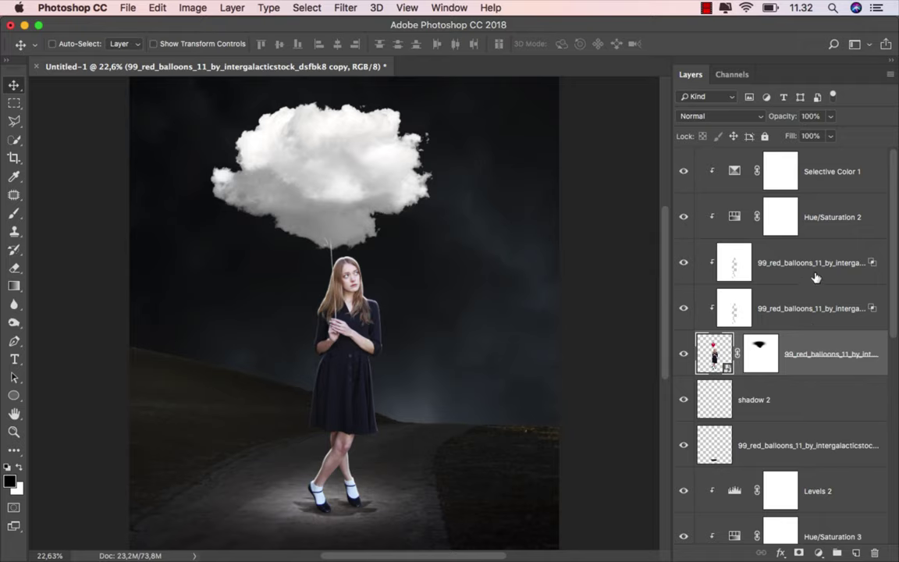
- Move both inner-shadow layers to the top and add a mask to the upper one
click(811, 273)
shift+click(808, 306)
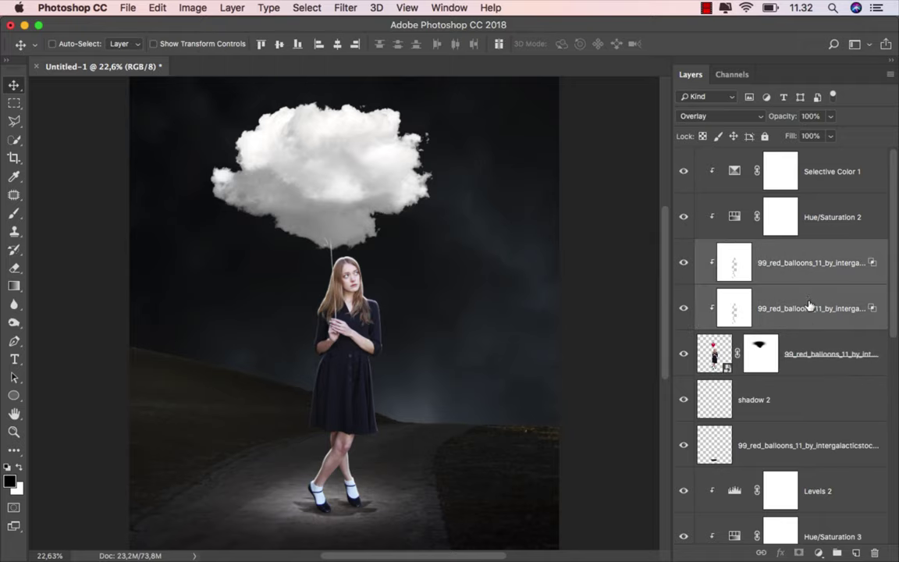
drag(803, 259, 803, 168)
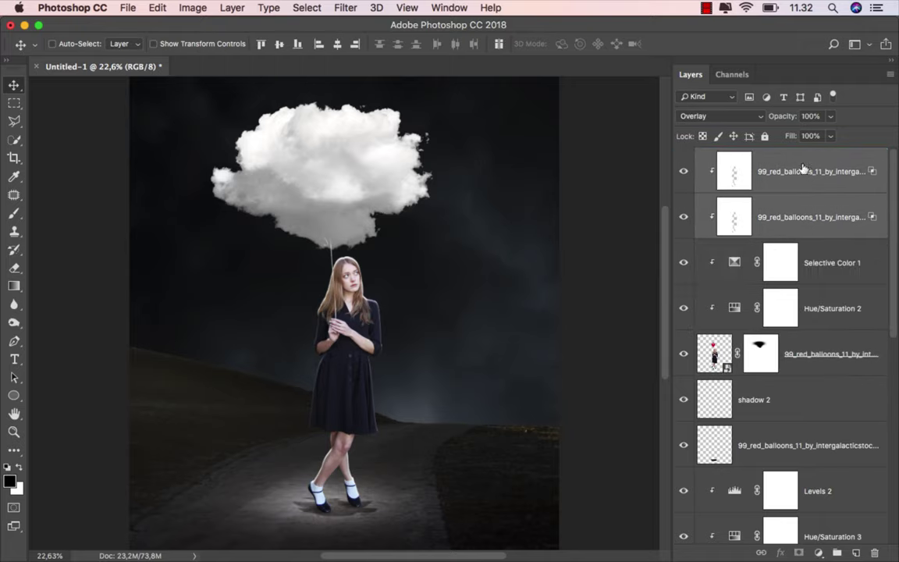
click(791, 216)
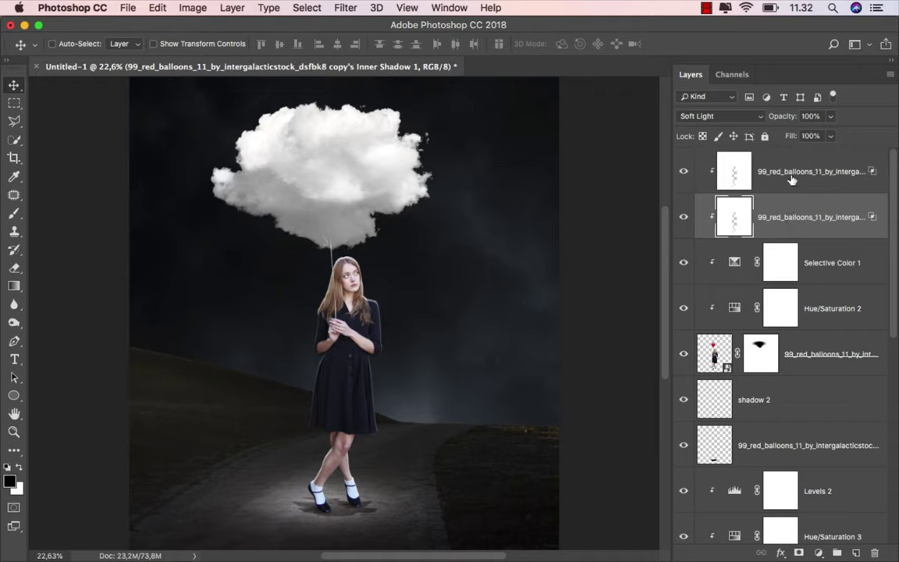
click(791, 179)
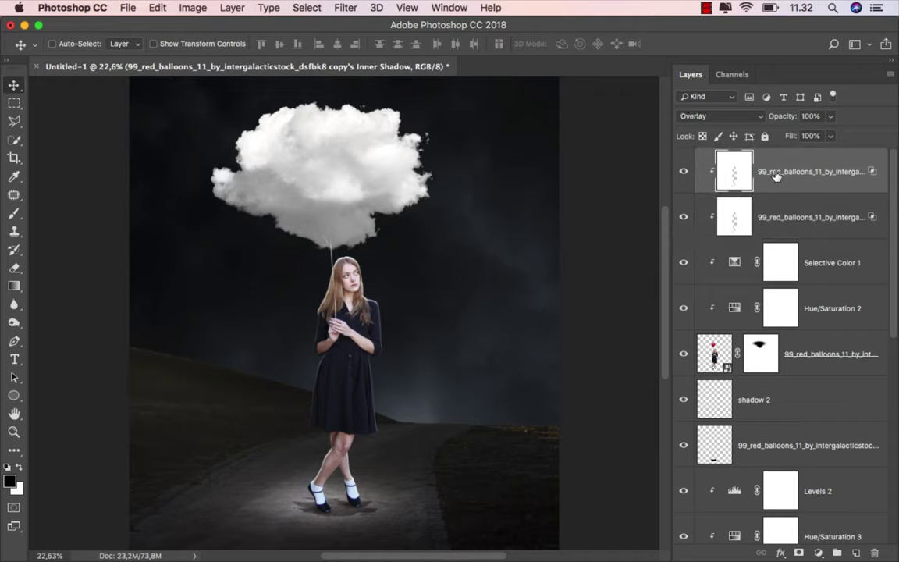
click(798, 553)
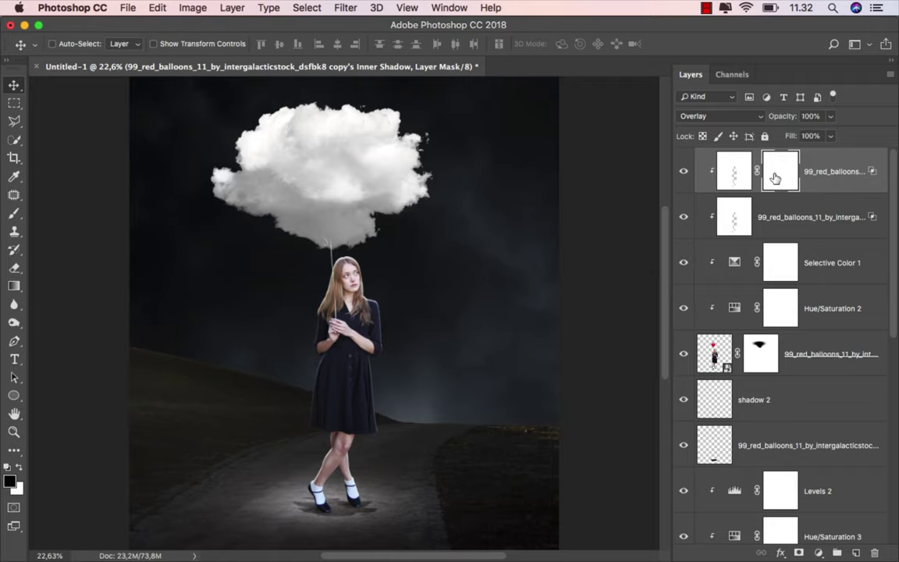
- Set up a large, fully round soft brush at 18% opacity
click(14, 212)
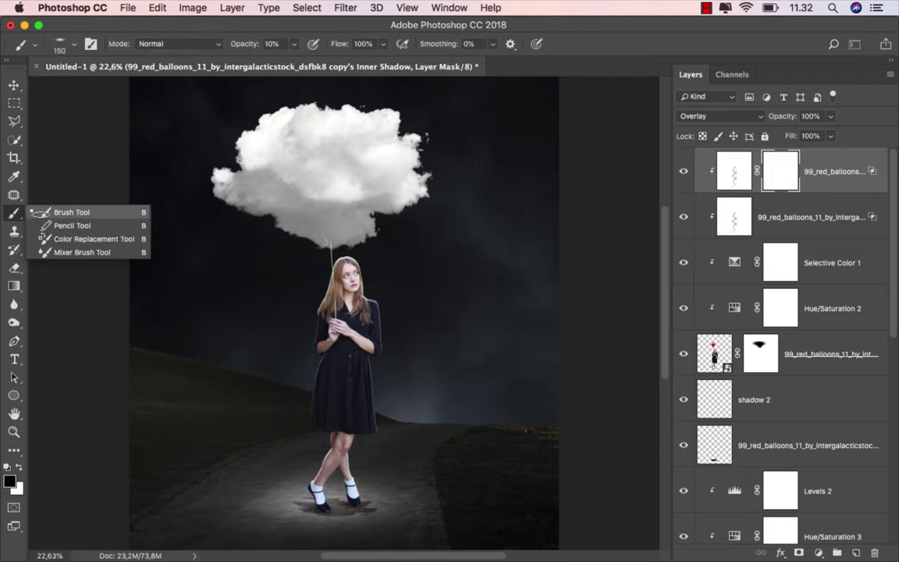
click(75, 191)
scroll(353, 230, up, 2)
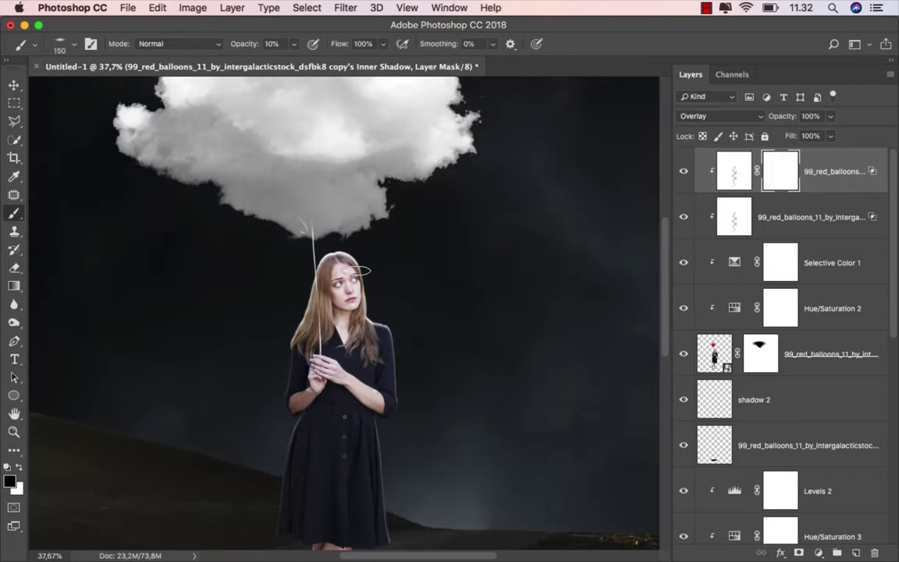
scroll(353, 230, up, 1)
right_click(369, 275)
drag(408, 280, 400, 299)
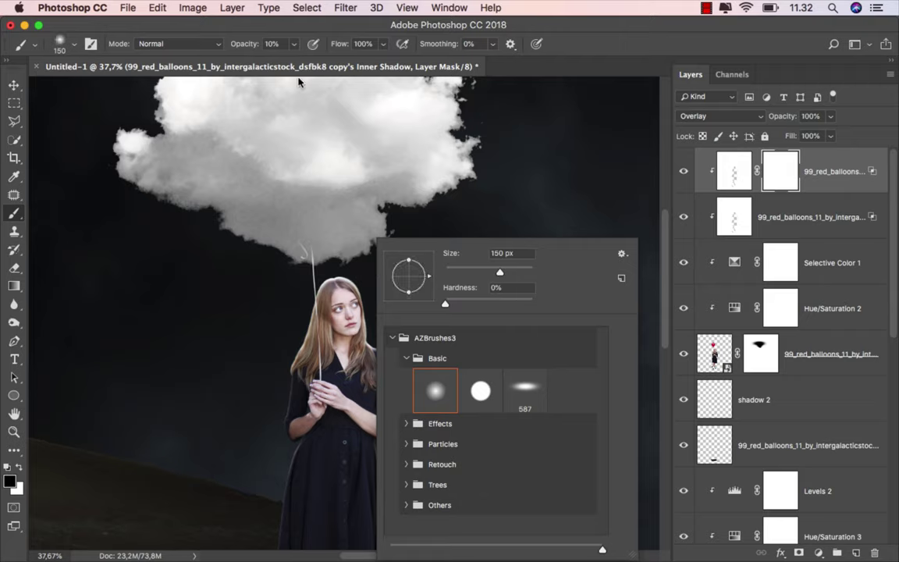
key(Escape)
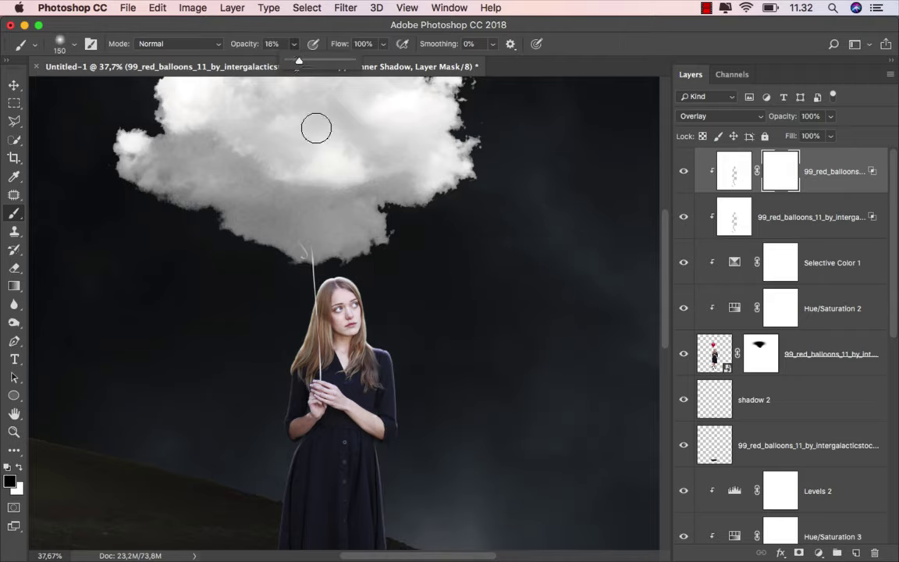
mouse_move(331, 261)
mouse_down()
mouse_move(361, 267)
mouse_move(266, 261)
mouse_up()
- Paint the mask black over the string and hair to hide the shadow there
scroll(333, 283, up, 1)
scroll(334, 283, up, 5)
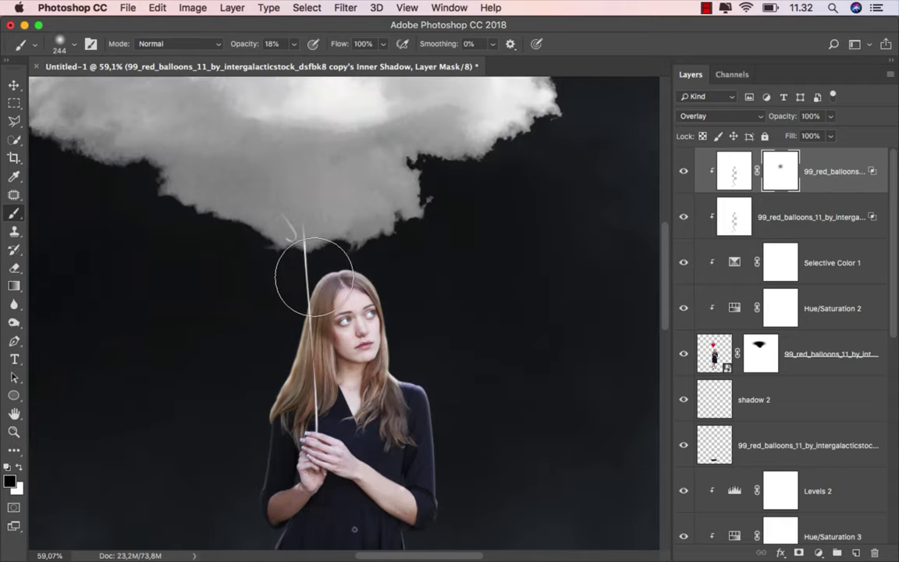
mouse_move(379, 297)
mouse_down()
mouse_move(273, 366)
mouse_move(311, 271)
mouse_up()
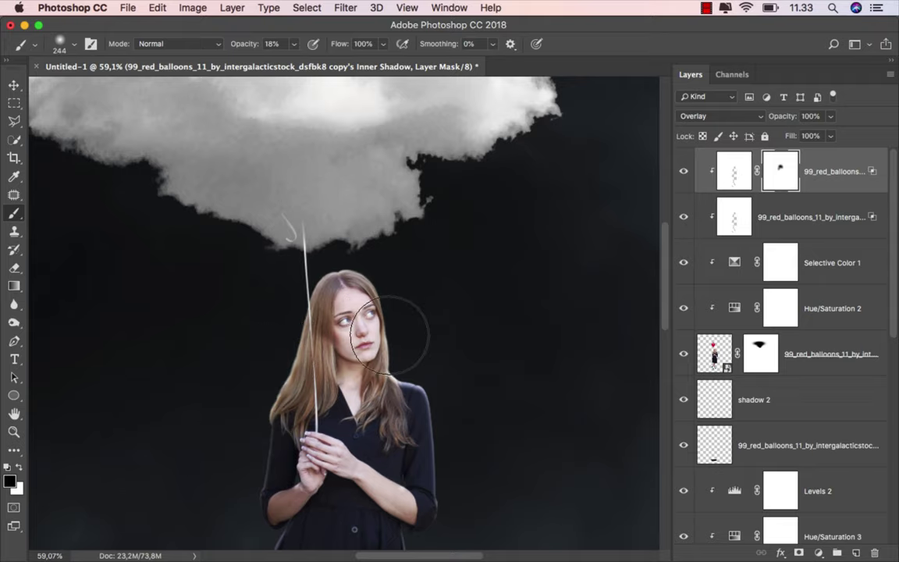
scroll(310, 271, down, 5)
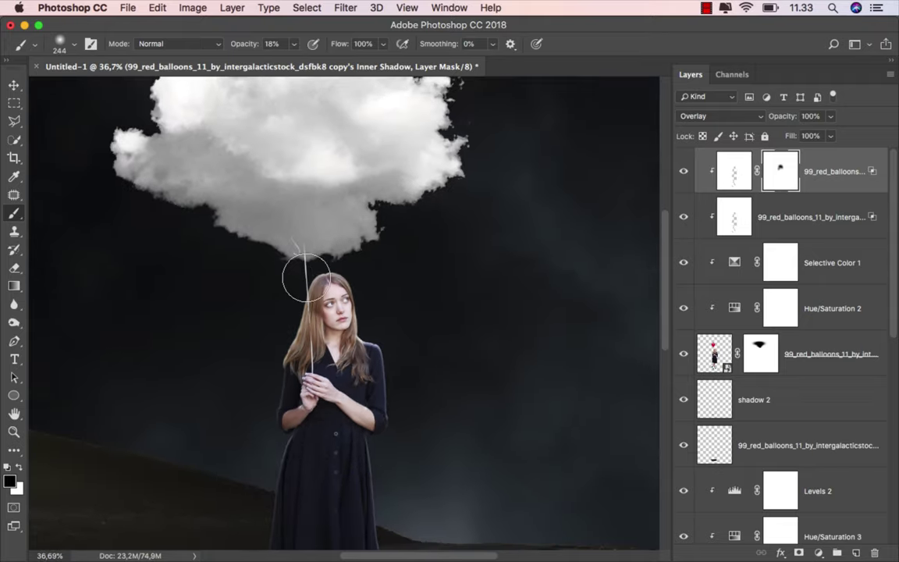
scroll(306, 278, down, 2)
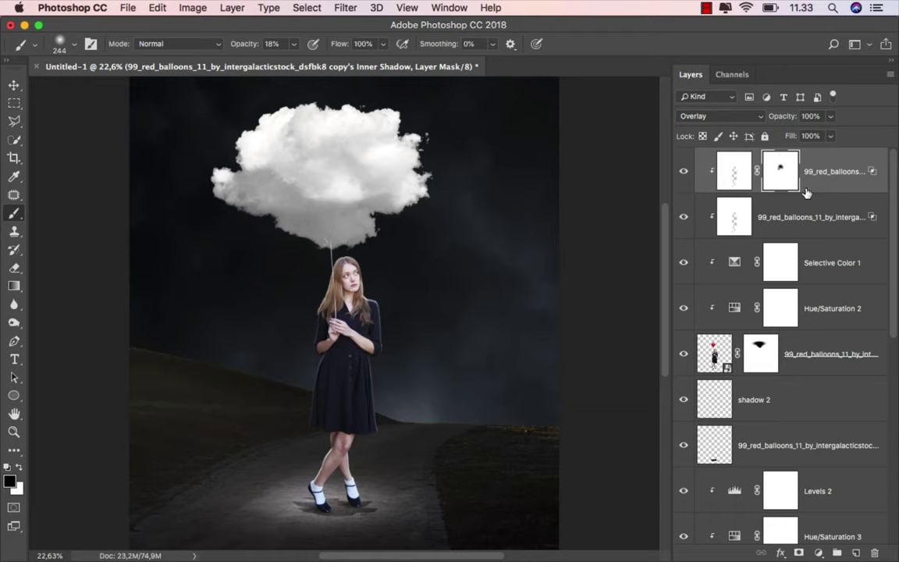
key(v)
key(ctrl+2)
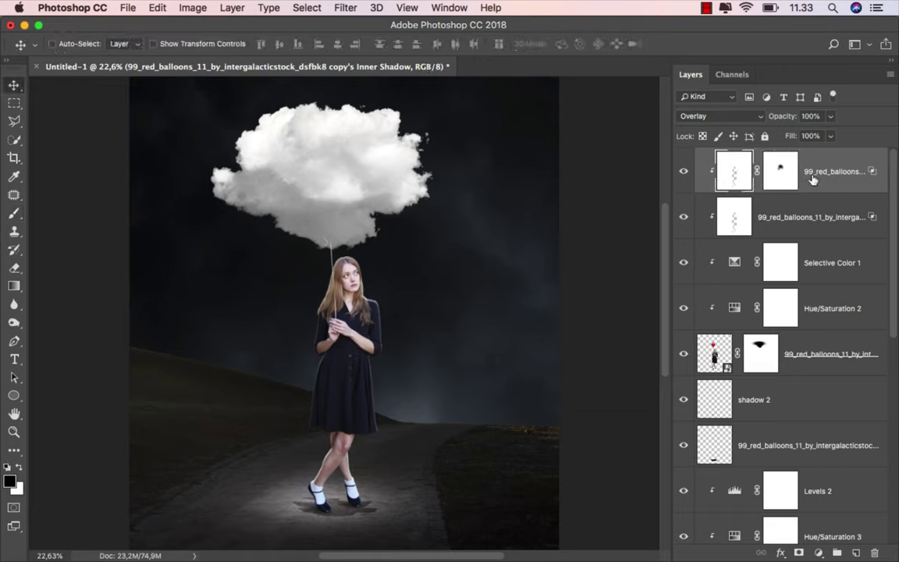
drag(893, 282, 876, 427)
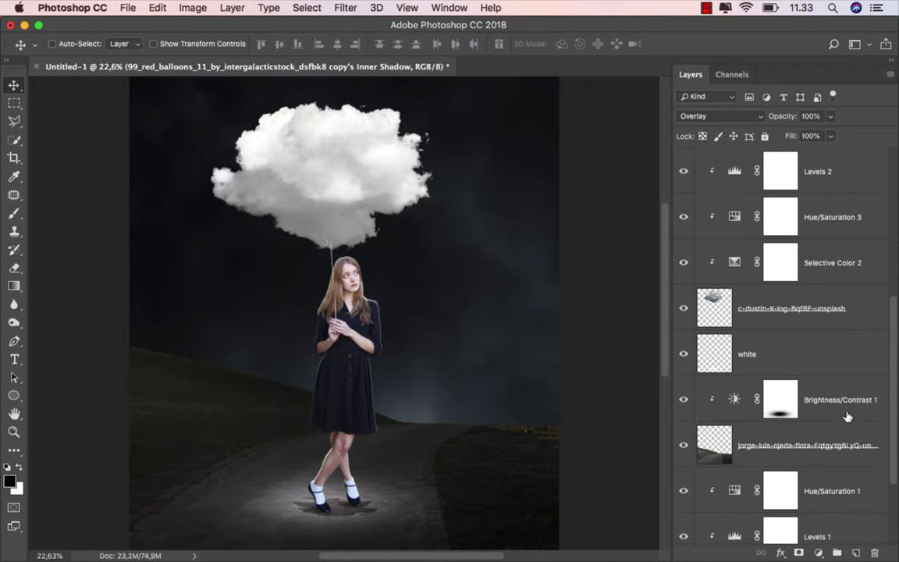
- Create a Multiply layer named 'black' above the 'white' layer
click(808, 360)
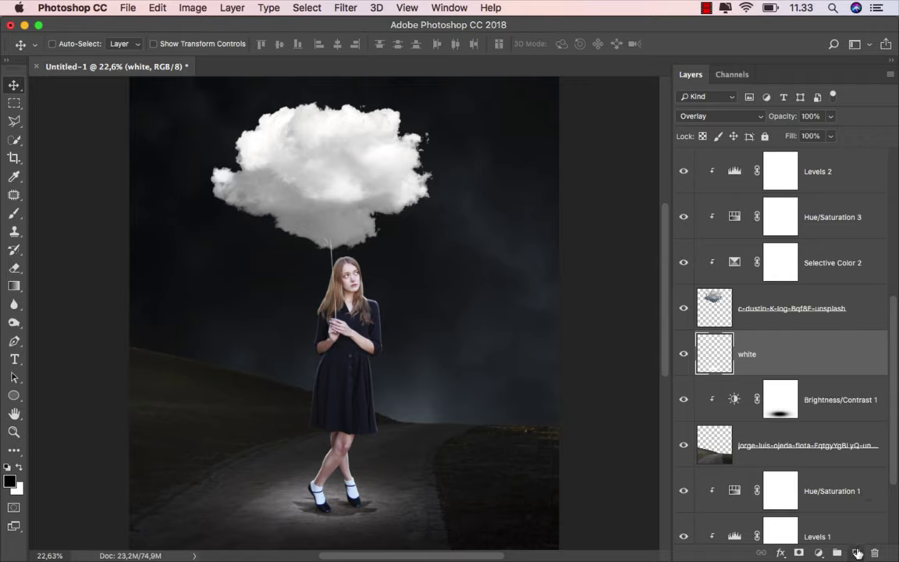
click(858, 553)
text(bl)
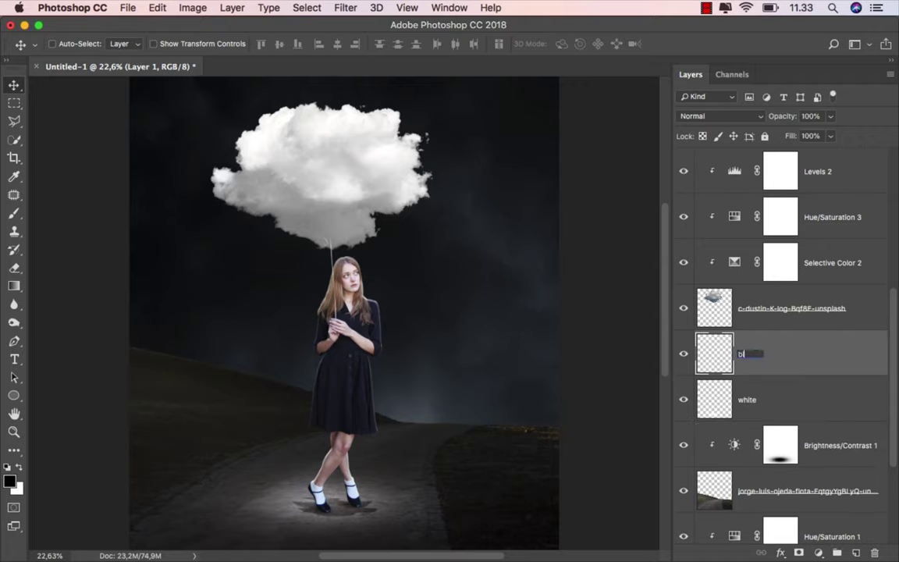
text(ack)
key(Return)
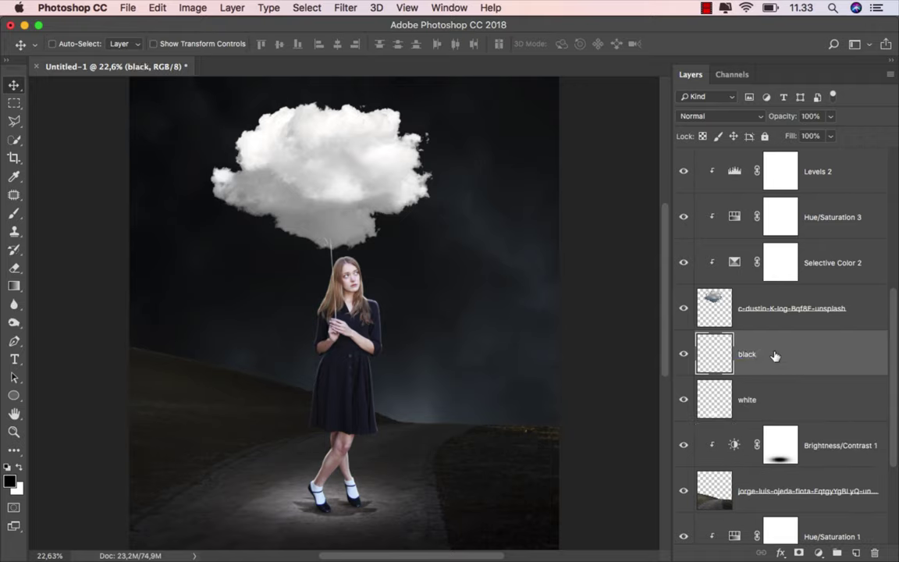
click(707, 117)
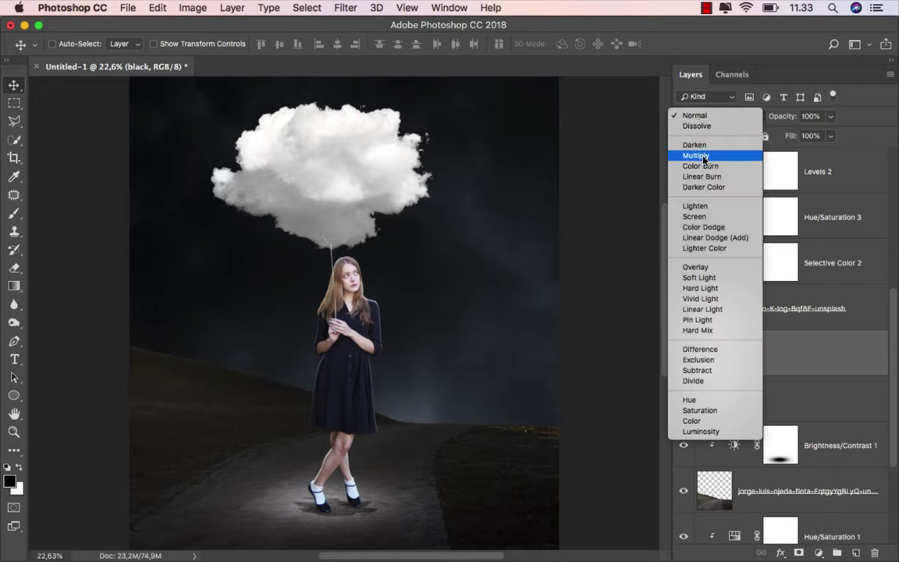
click(695, 150)
- Set up a large elliptical brush tip at 10% opacity
click(15, 215)
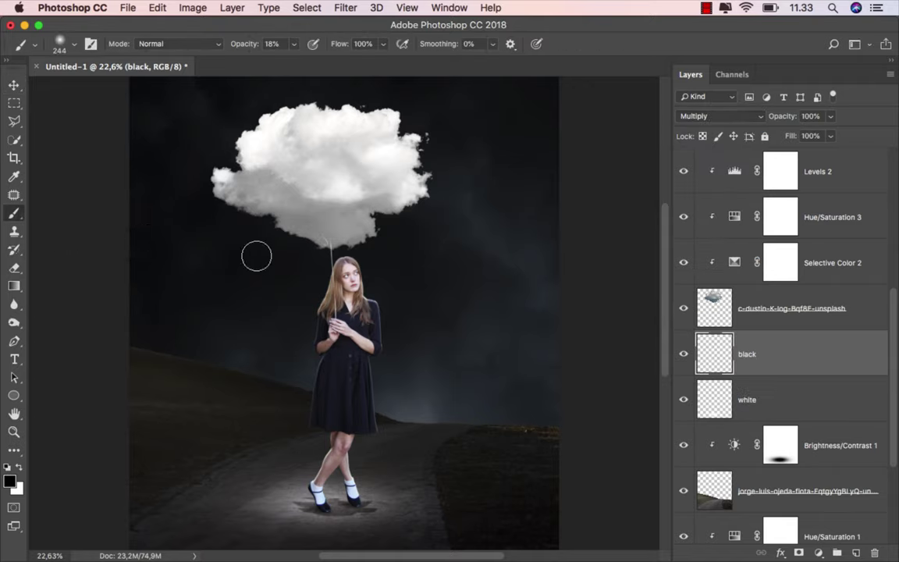
right_click(308, 240)
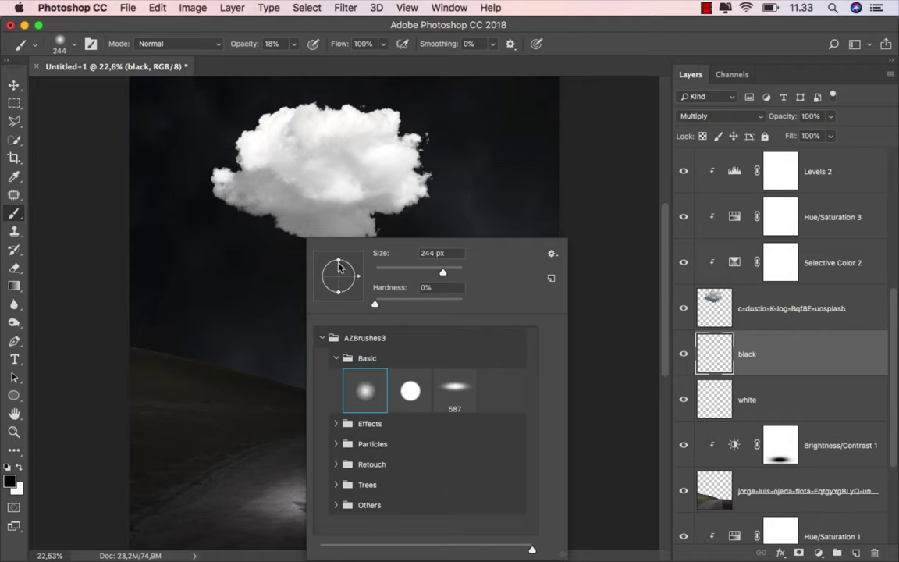
drag(338, 264, 338, 275)
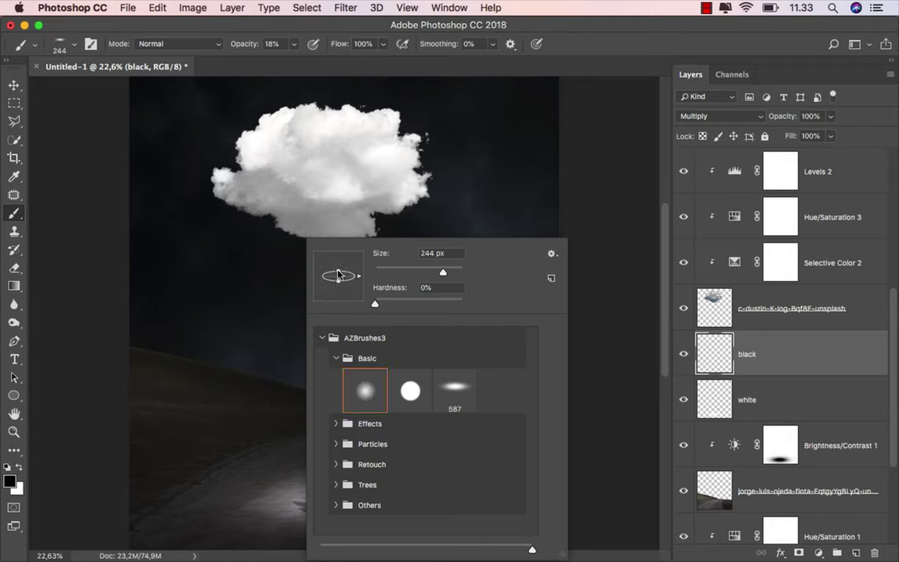
click(245, 49)
drag(243, 44, 234, 43)
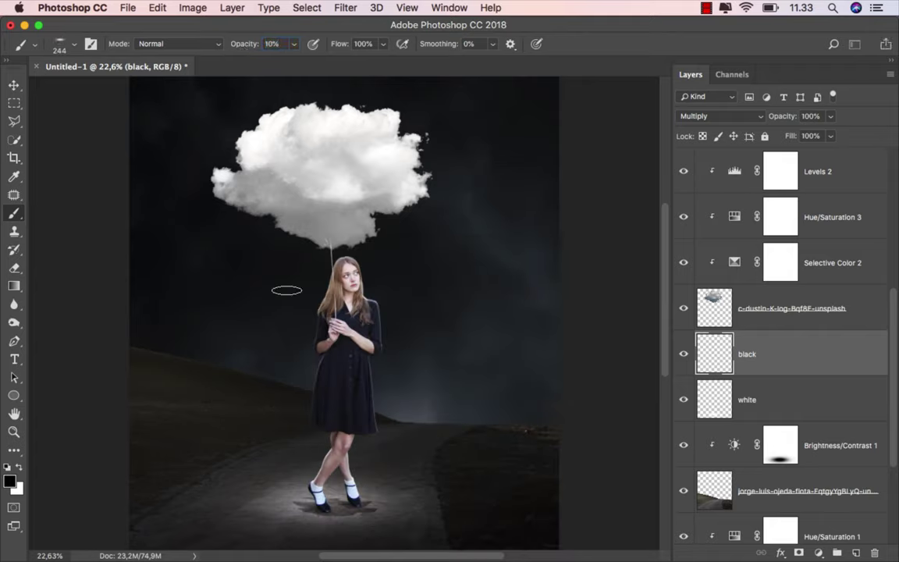
drag(311, 331, 449, 331)
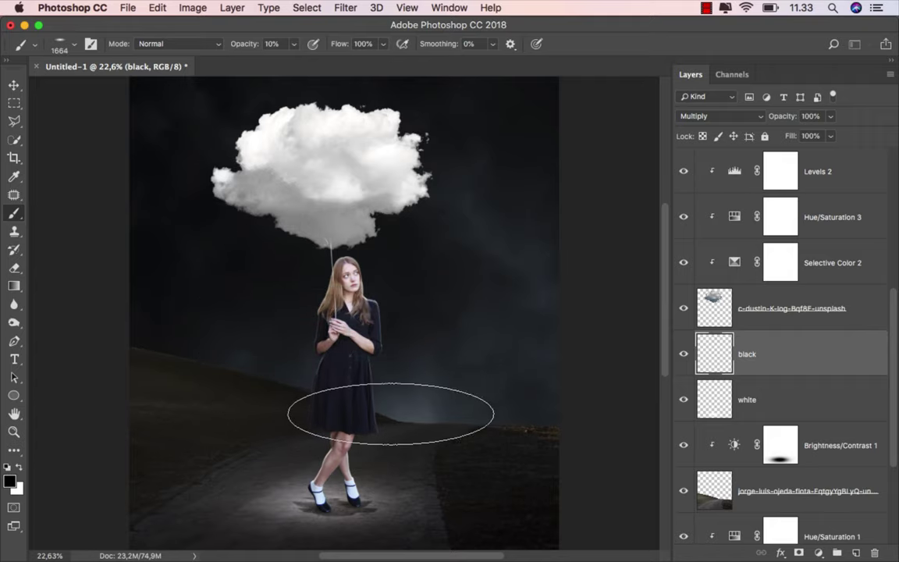
mouse_move(390, 414)
mouse_down()
mouse_move(355, 412)
mouse_move(484, 410)
mouse_up()
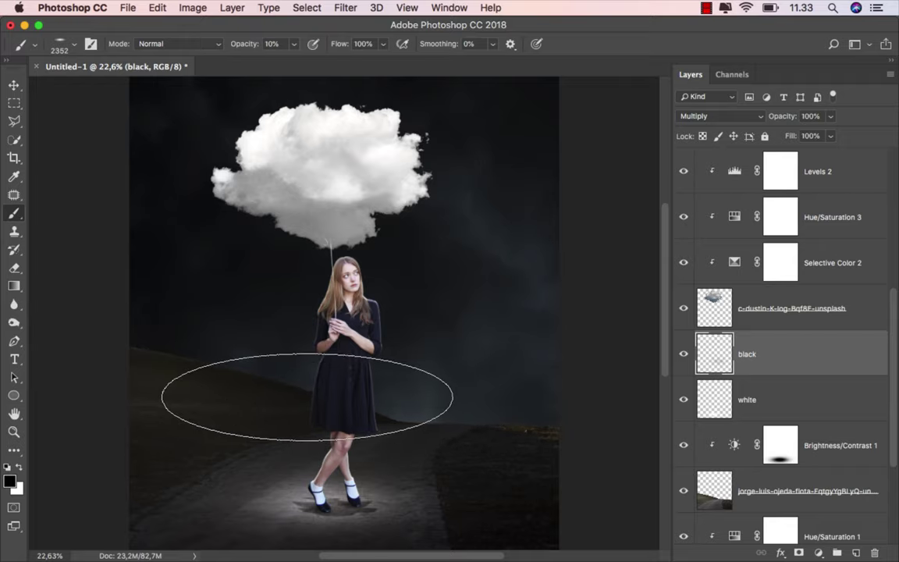
- Paint and undo a dark road stroke, compare with 'black' hidden, then select the road layer
mouse_move(307, 397)
mouse_down()
mouse_move(455, 425)
mouse_move(383, 411)
mouse_up()
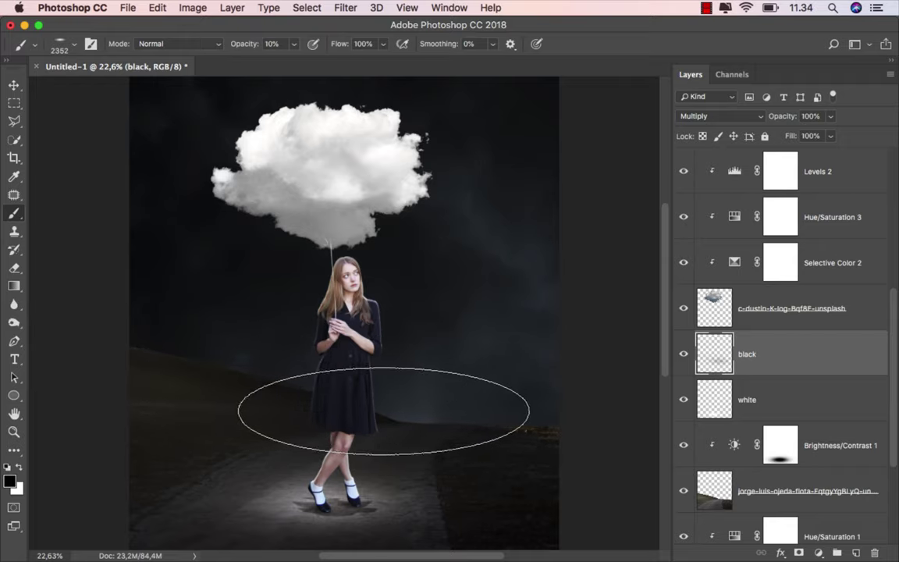
key(super+z)
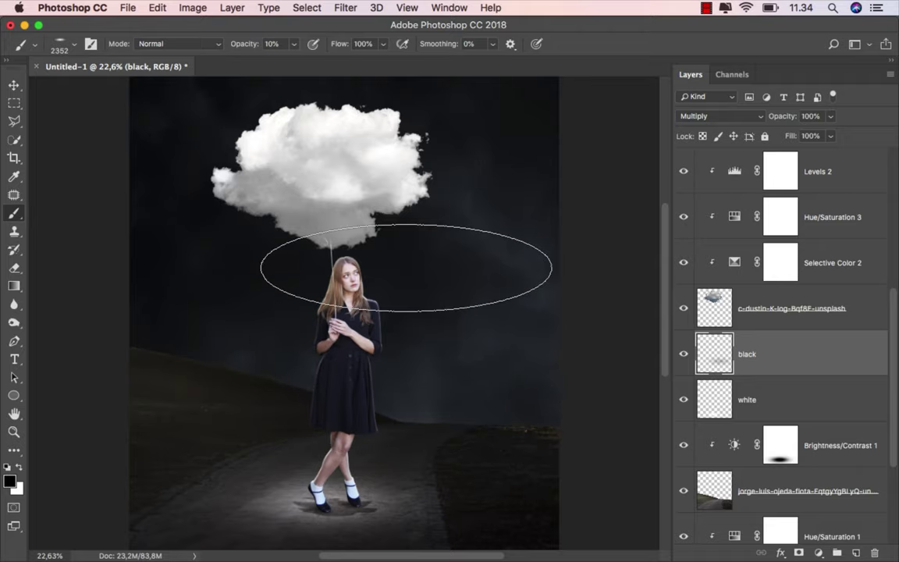
click(14, 84)
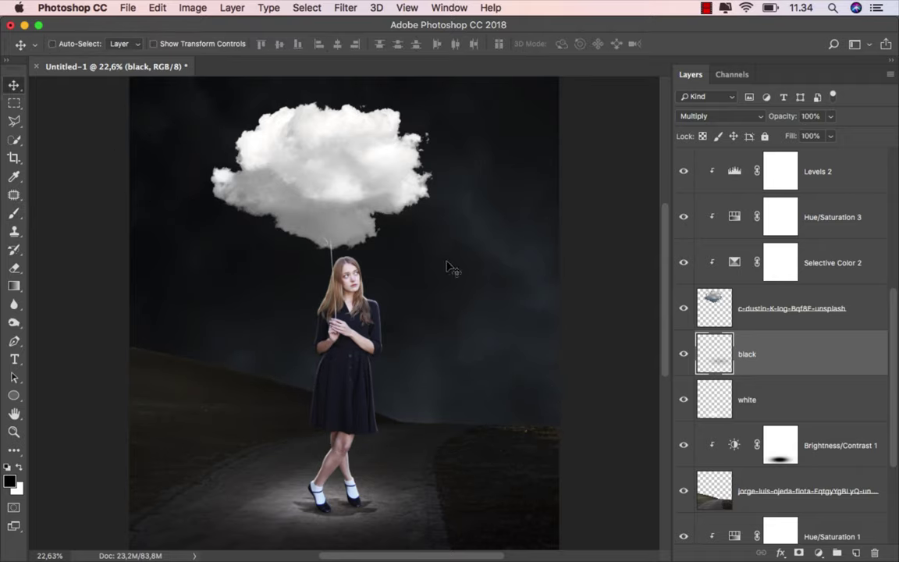
click(683, 355)
click(684, 355)
scroll(804, 323, down, 2)
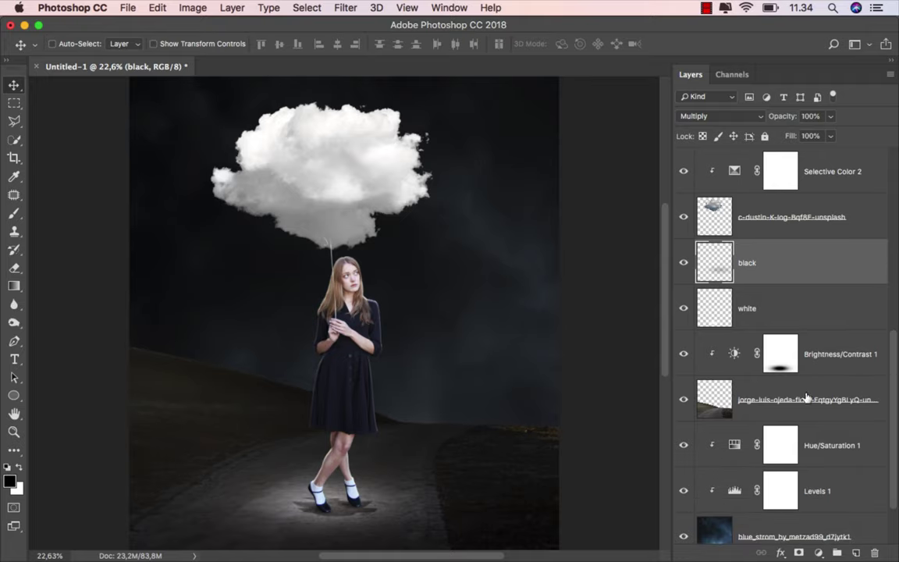
click(787, 399)
click(684, 400)
click(683, 400)
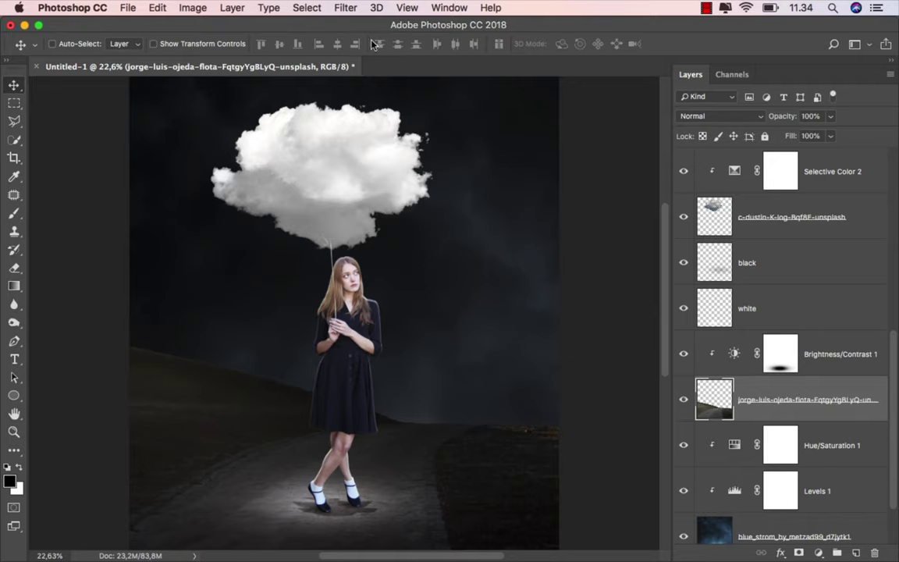
- Apply a 25 px Tilt-Shift blur focused on the girl's feet, lowering the transition lines
click(345, 8)
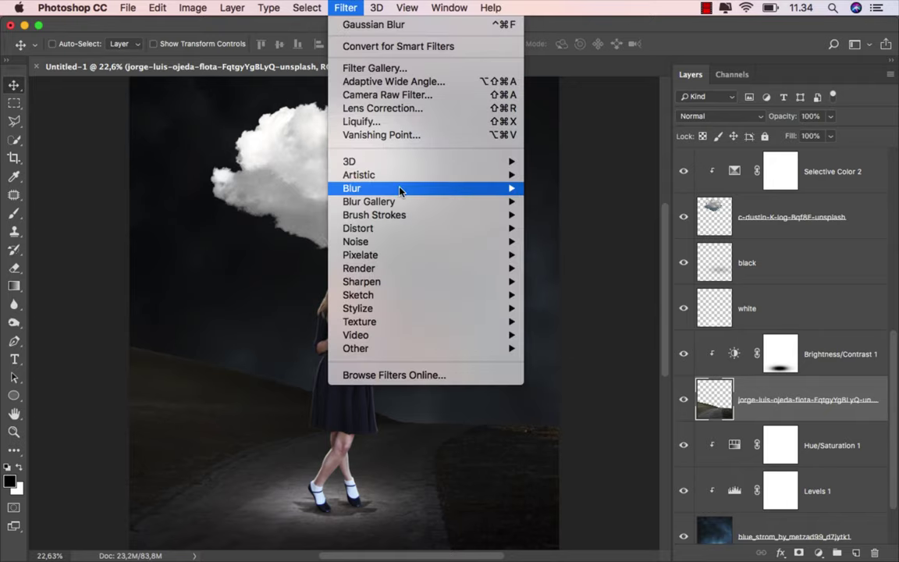
mouse_move(369, 201)
click(595, 234)
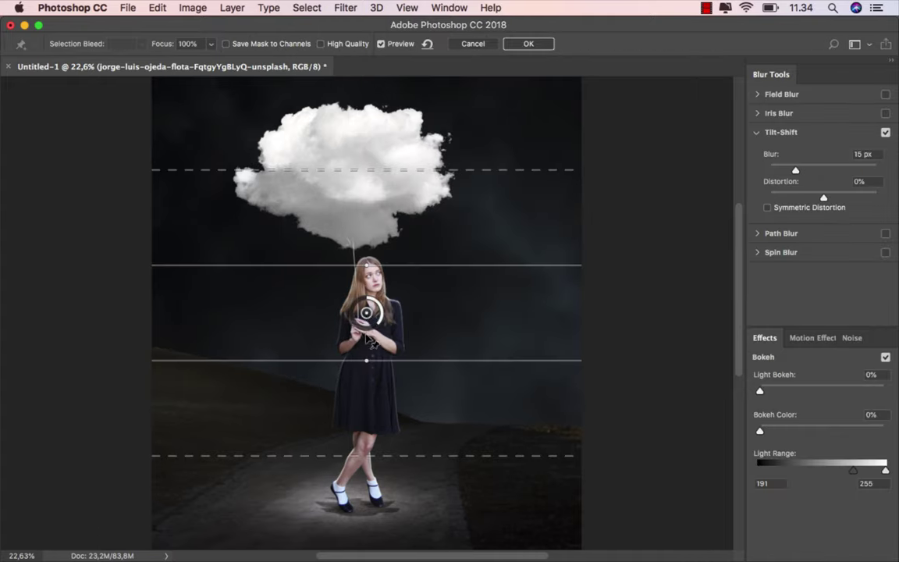
drag(366, 313, 361, 506)
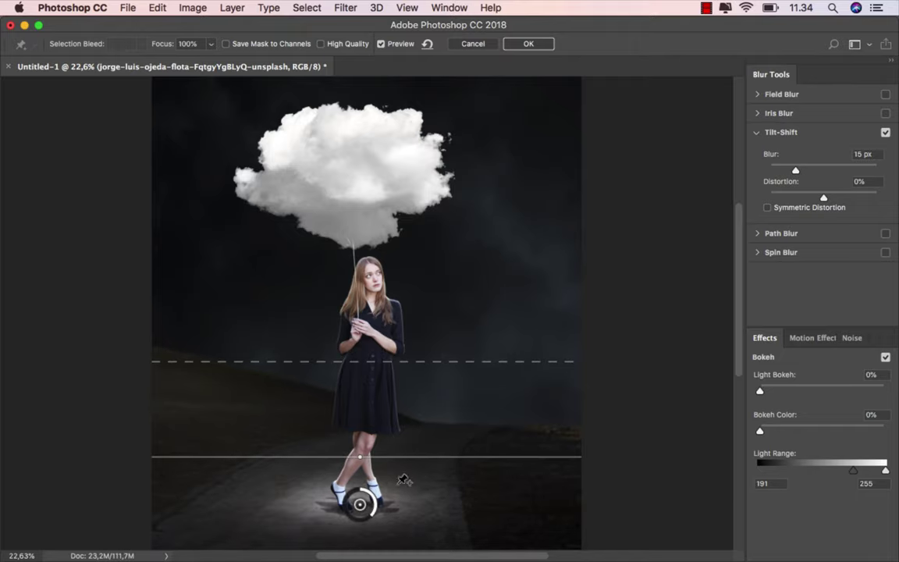
drag(804, 171, 805, 172)
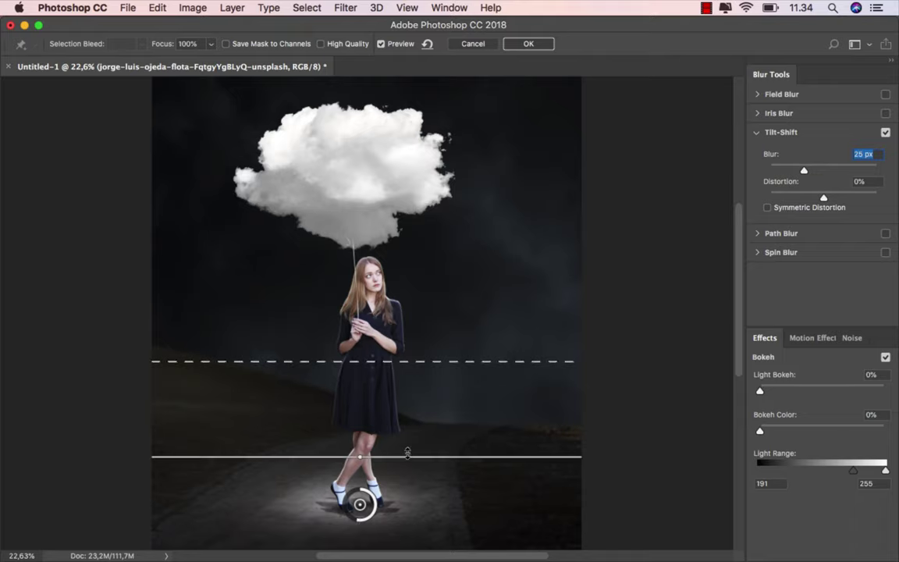
drag(397, 464, 397, 467)
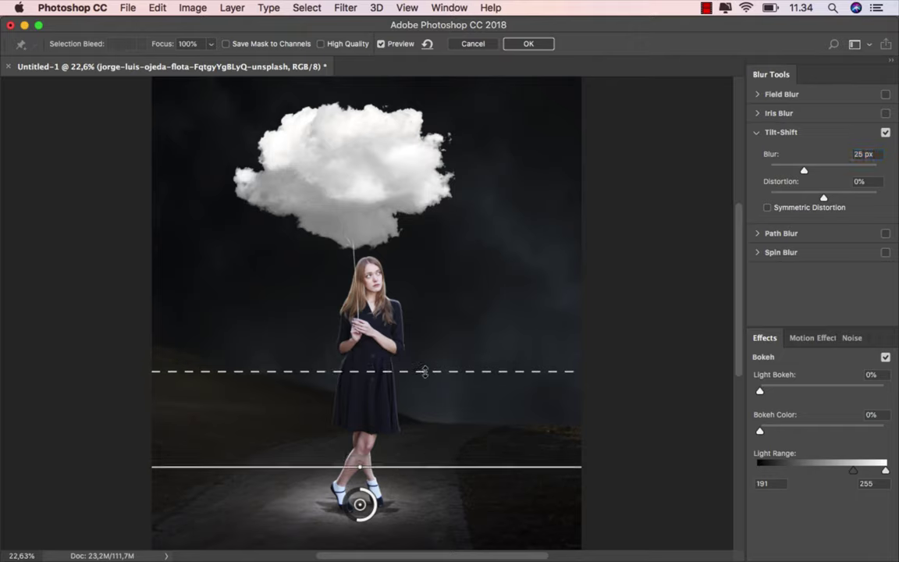
mouse_move(426, 372)
mouse_down()
mouse_move(421, 398)
mouse_move(424, 368)
mouse_up()
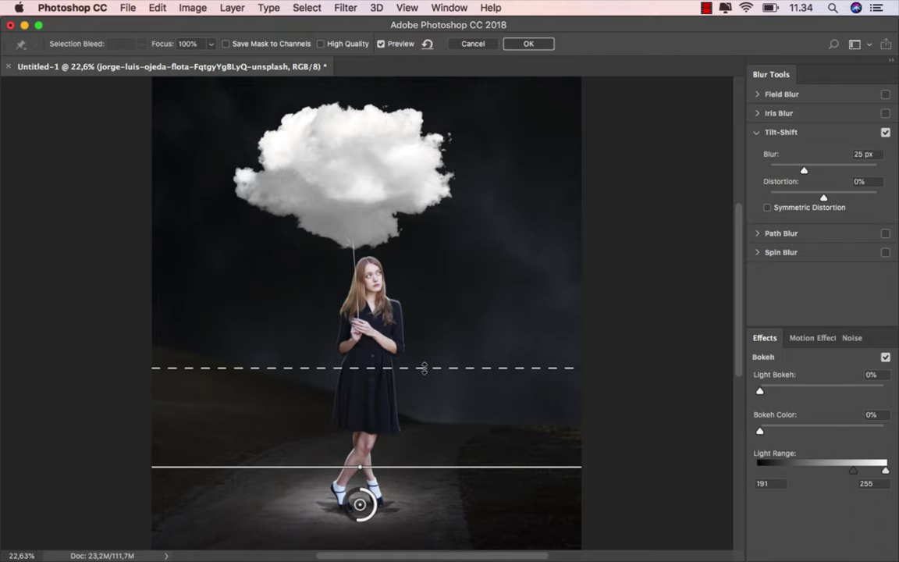
drag(424, 368, 423, 377)
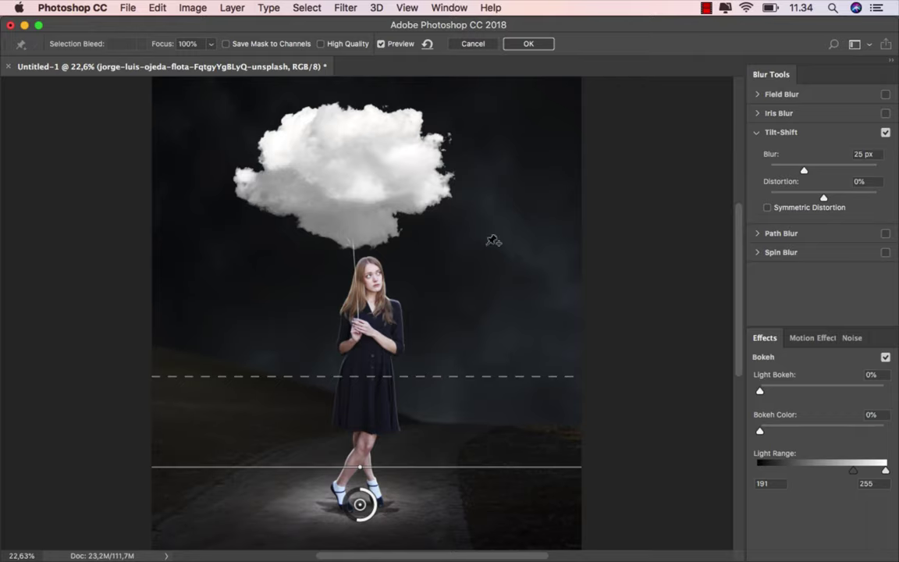
click(534, 49)
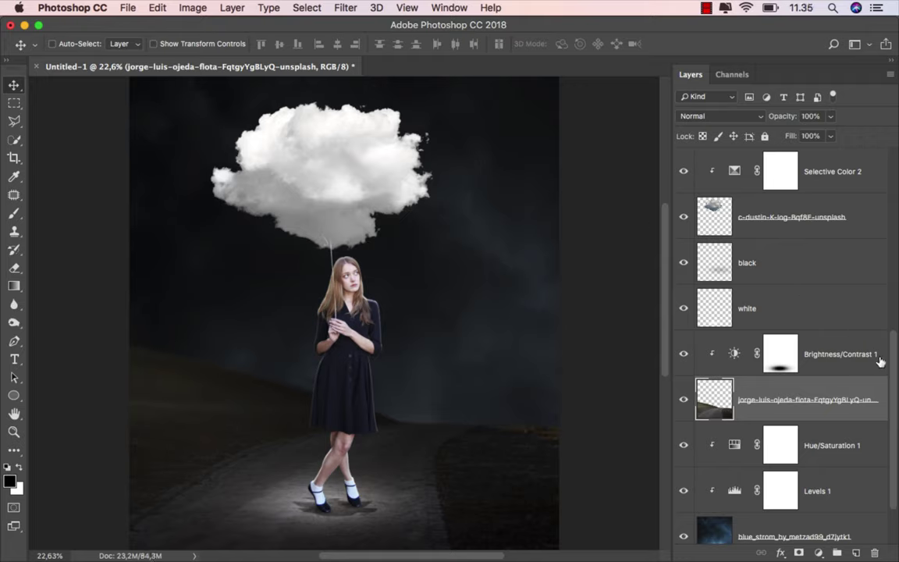
- Add a new layer clipped to the top layer, named 'black', in Soft Light mode
drag(892, 376, 896, 158)
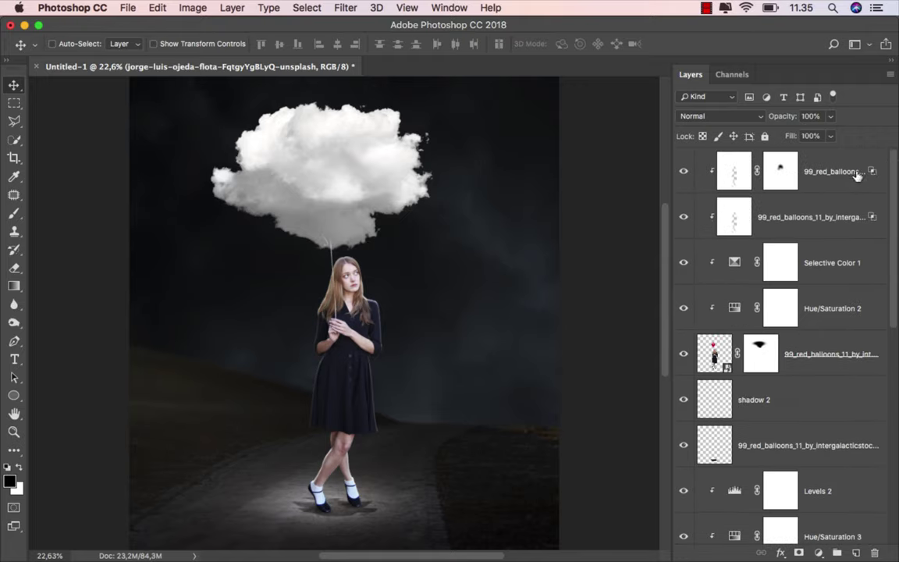
click(856, 176)
click(854, 551)
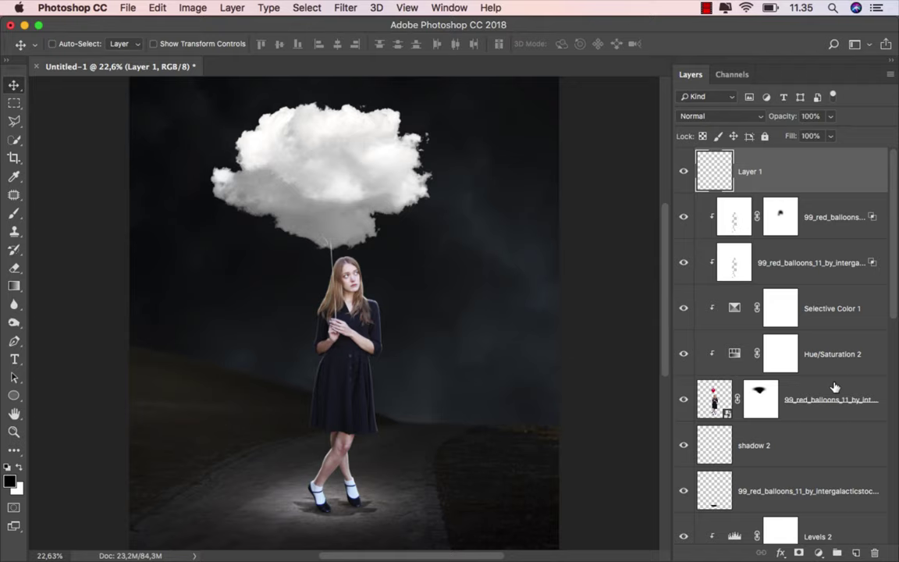
right_click(789, 181)
click(702, 406)
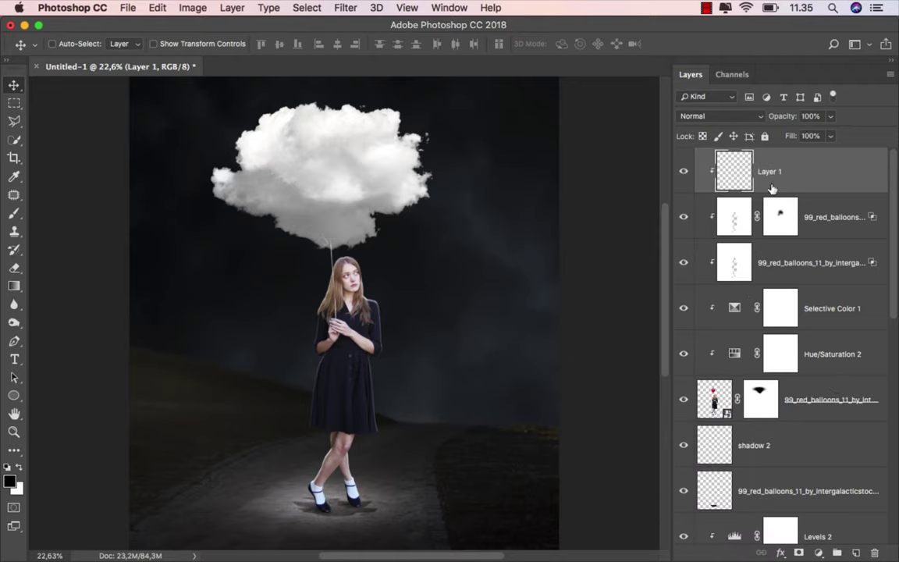
text(black)
key(Return)
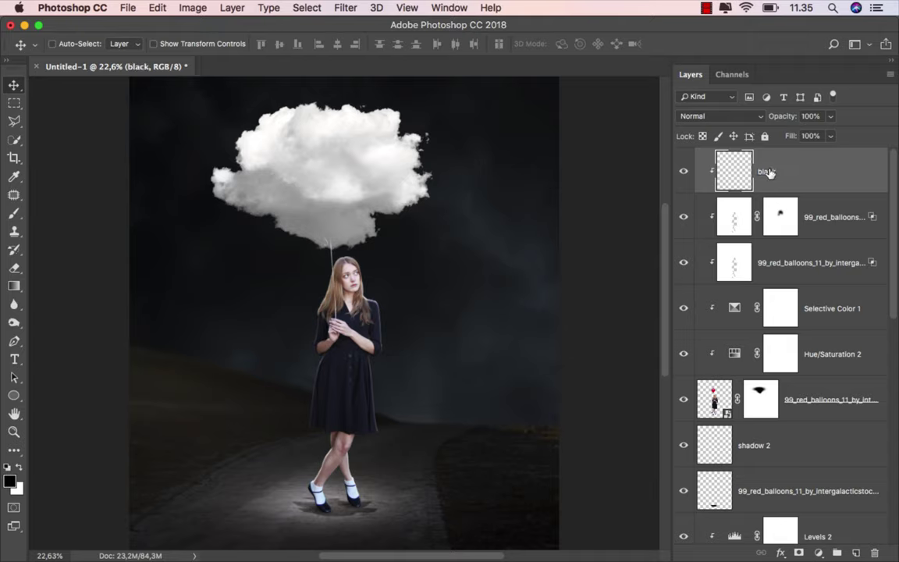
click(718, 117)
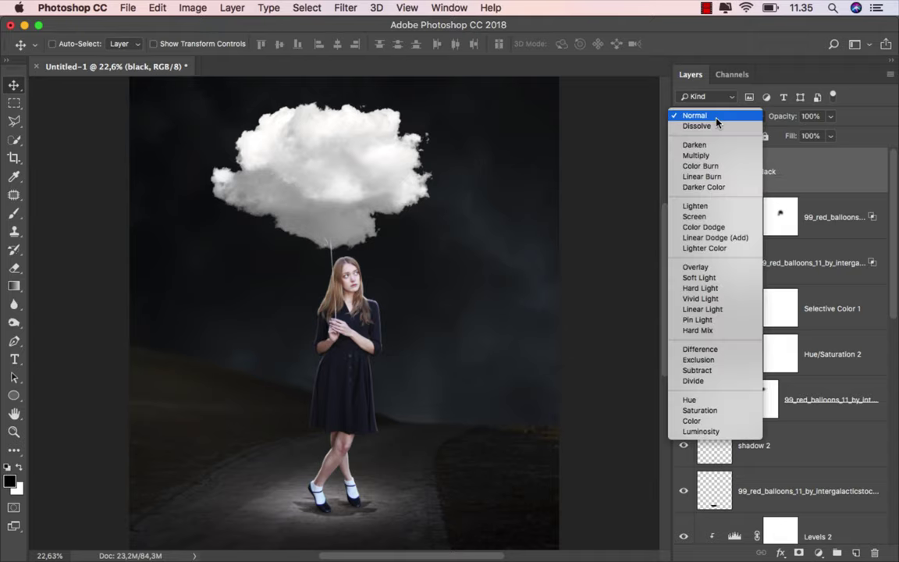
click(698, 279)
- Pick the Brush tool and shrink it to 23 px
click(14, 213)
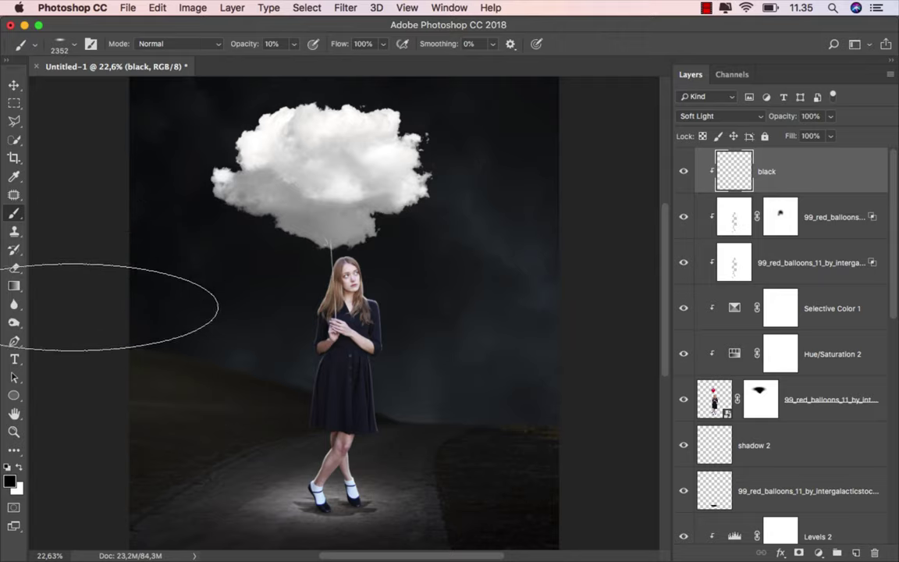
right_click(314, 237)
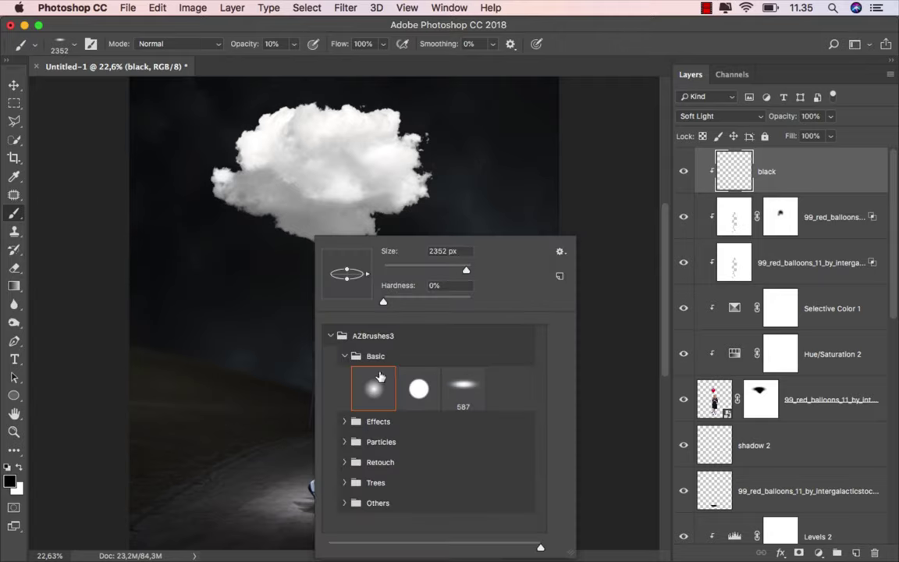
drag(466, 270, 393, 270)
click(584, 186)
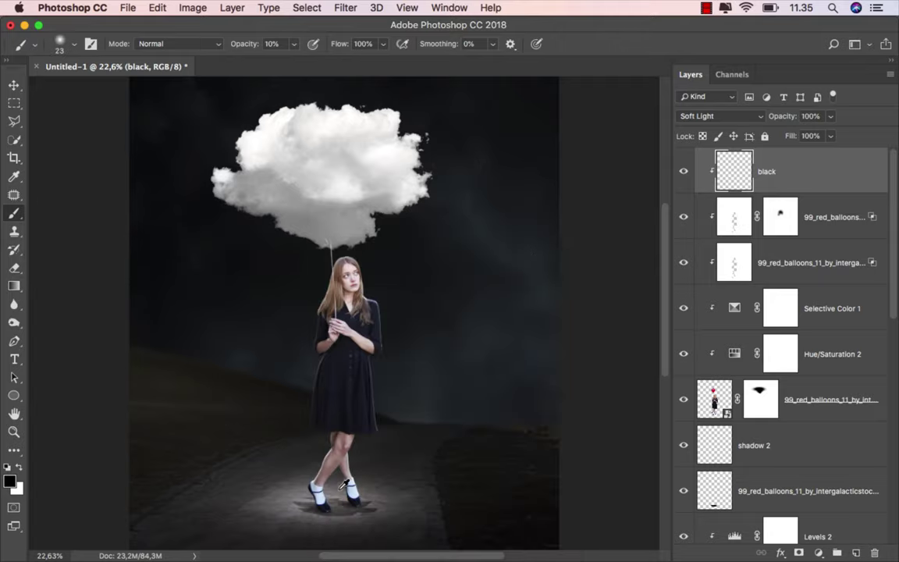
scroll(330, 453, up, 2)
scroll(329, 453, up, 2)
scroll(330, 453, up, 2)
scroll(329, 452, up, 2)
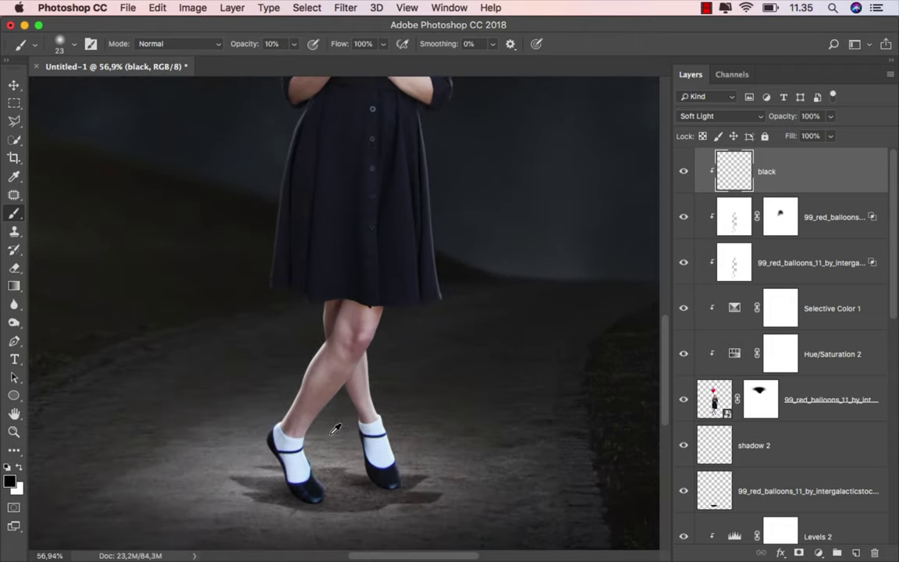
- Resize the brush from about 97 px to 61 px, finally 82 px
mouse_move(359, 336)
mouse_down()
mouse_move(375, 334)
mouse_move(344, 296)
mouse_up()
scroll(375, 334, up, 1)
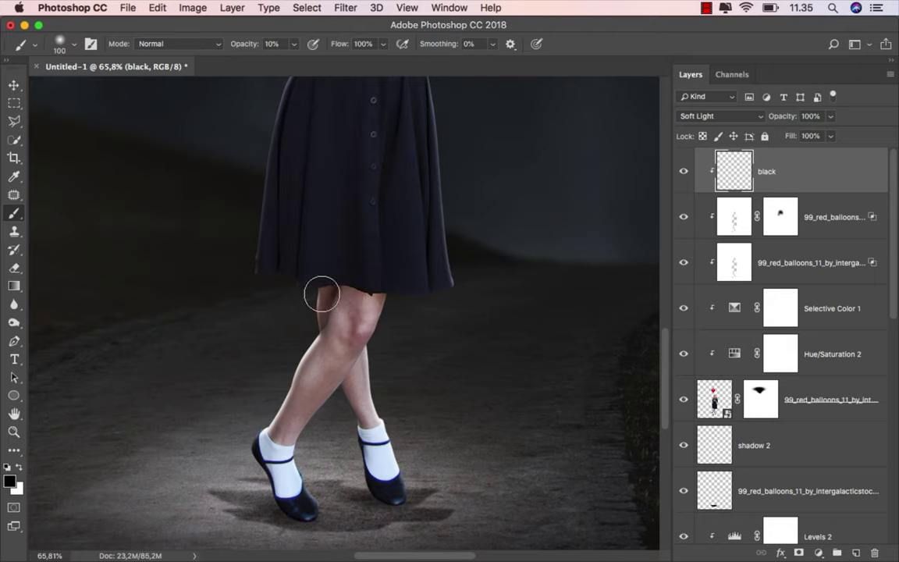
drag(361, 341, 351, 344)
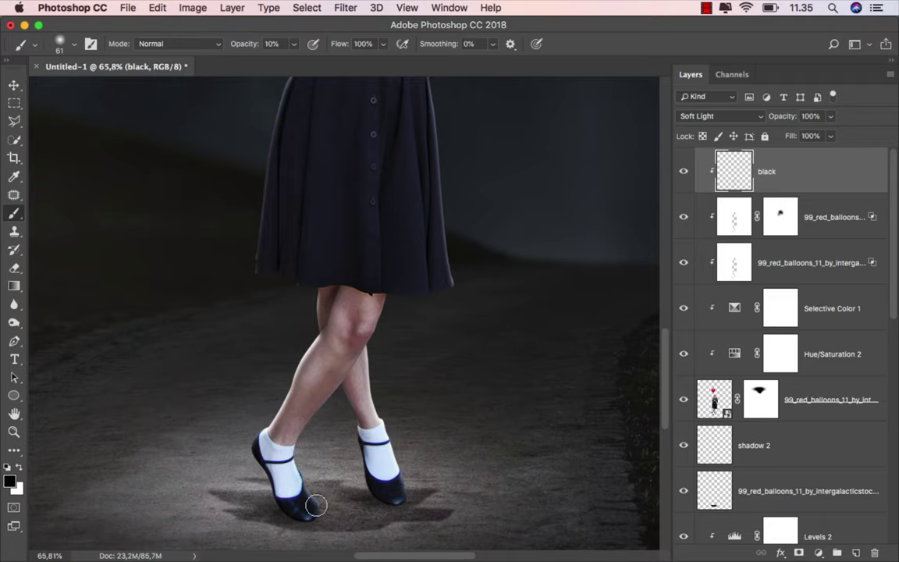
scroll(341, 407, up, 5)
scroll(351, 412, up, 5)
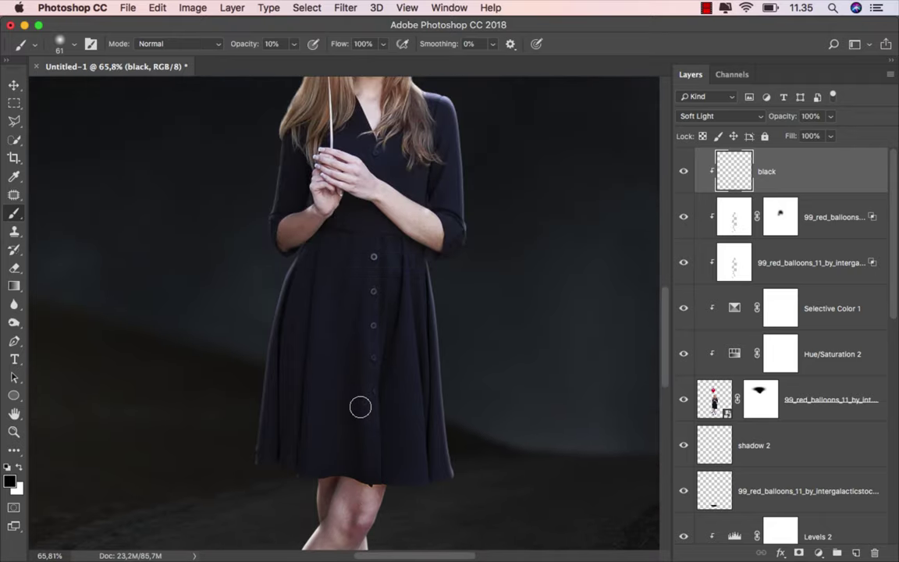
scroll(361, 408, up, 4)
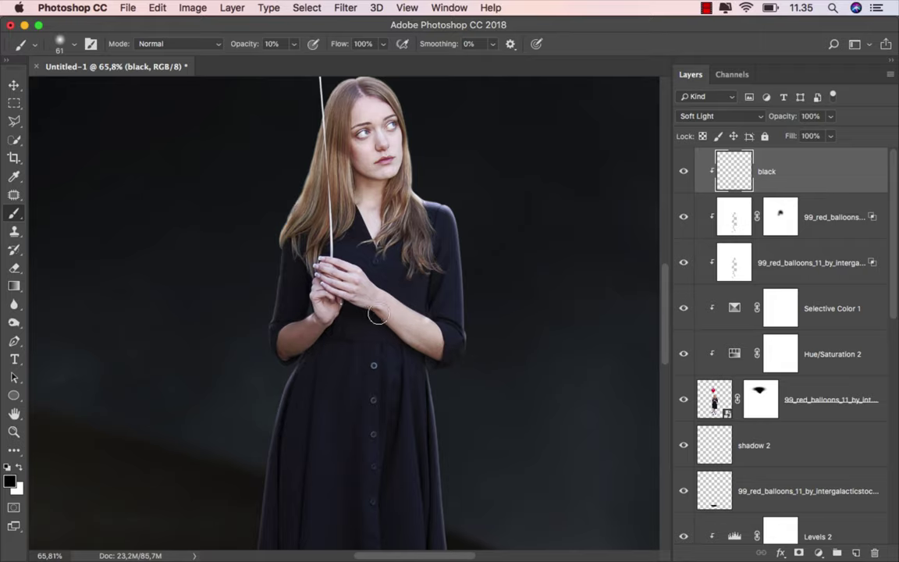
scroll(343, 263, up, 5)
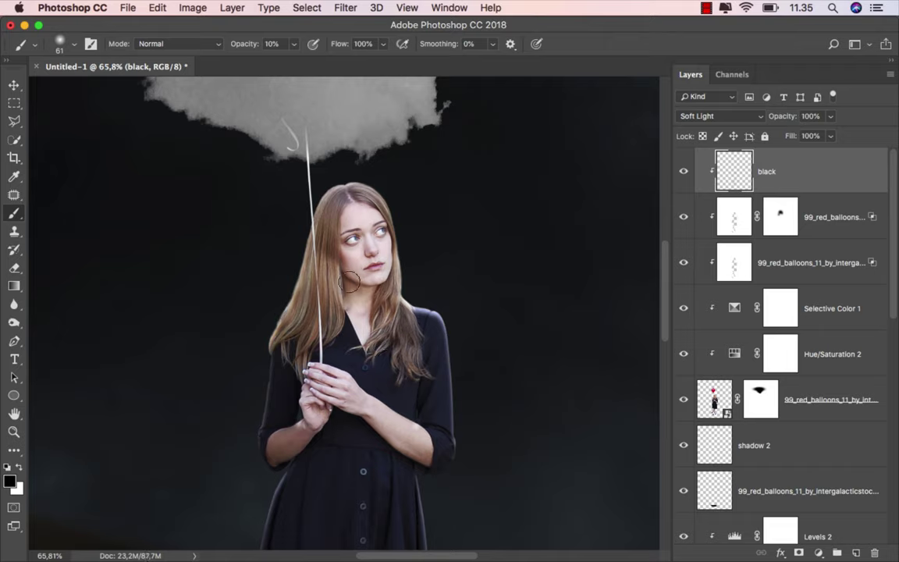
key(bracketright)
key(bracketright)
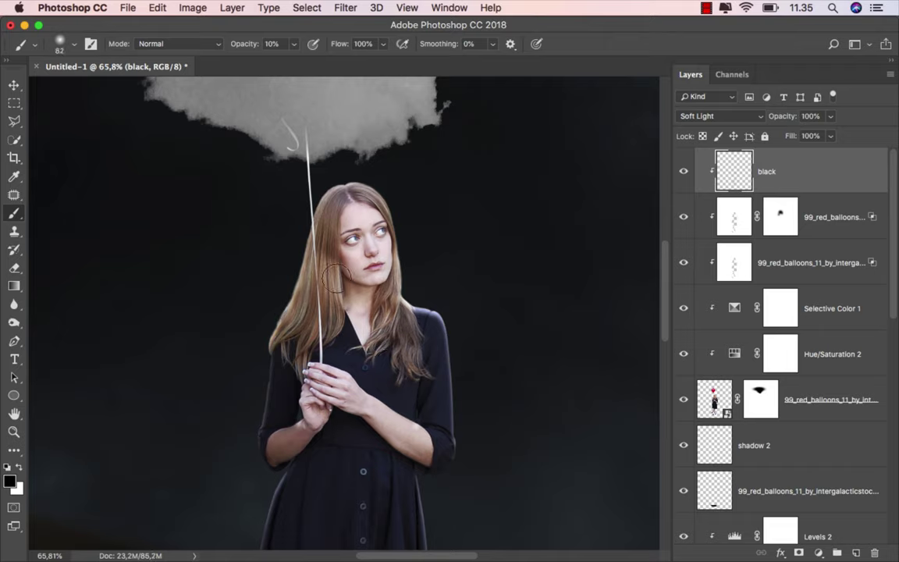
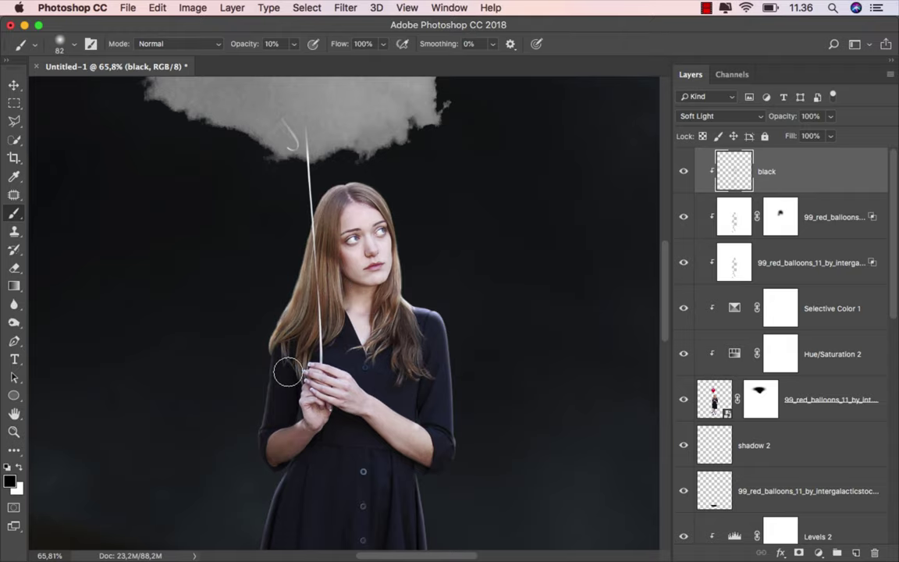
- Toggle the black layer off and on, select the 99_red_balloons layer, and show the blur/smudge tools
scroll(286, 363, down, 3)
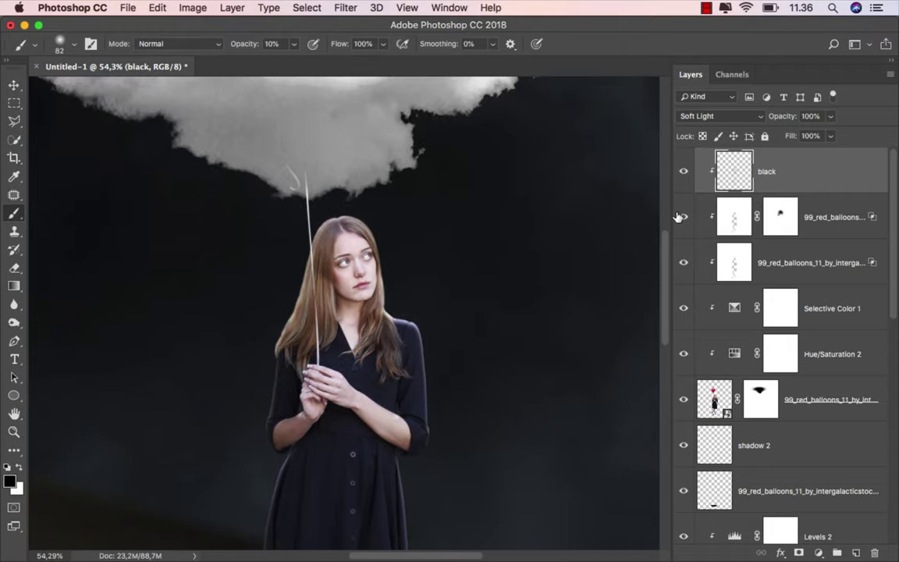
click(685, 172)
click(684, 172)
click(715, 402)
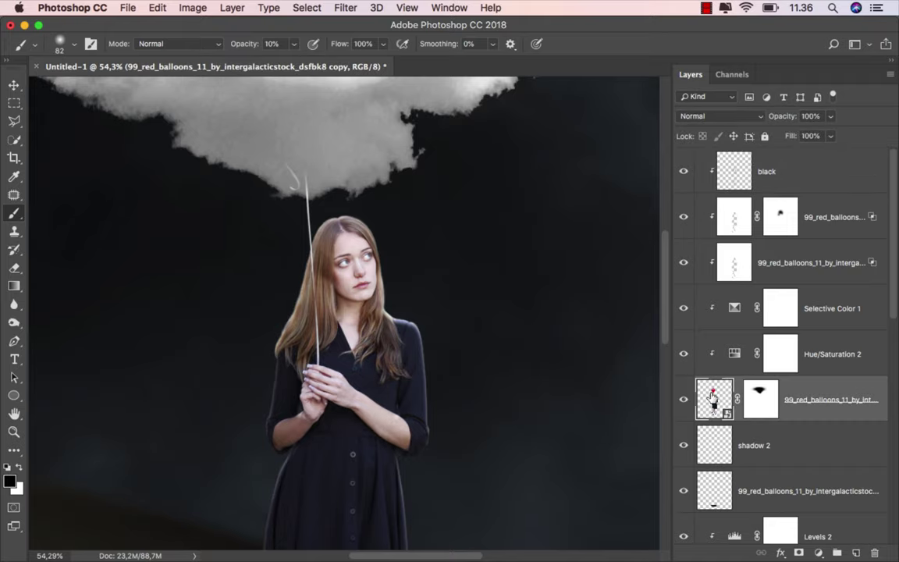
click(16, 305)
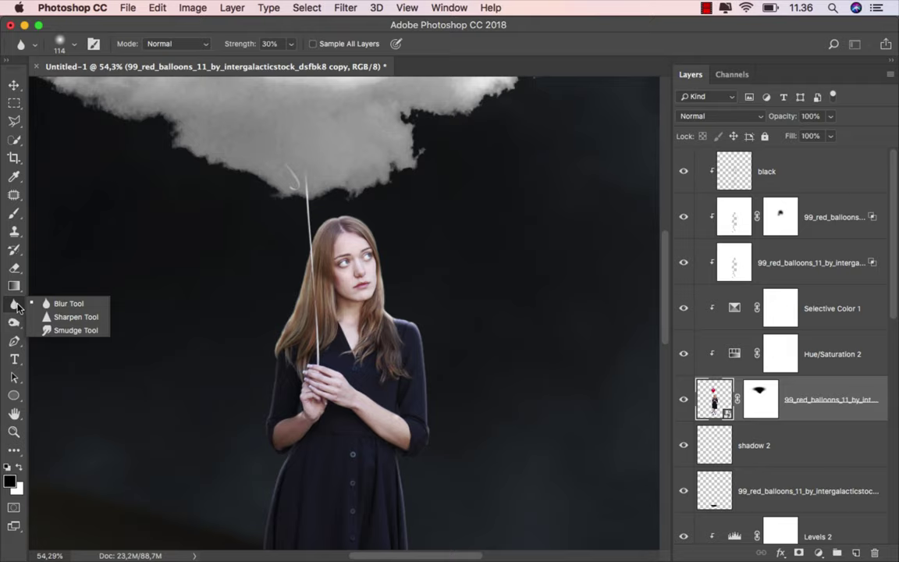
- Choose the Smudge Tool with the HAIR 03 DP brush from the Retouch folder
click(76, 330)
right_click(320, 242)
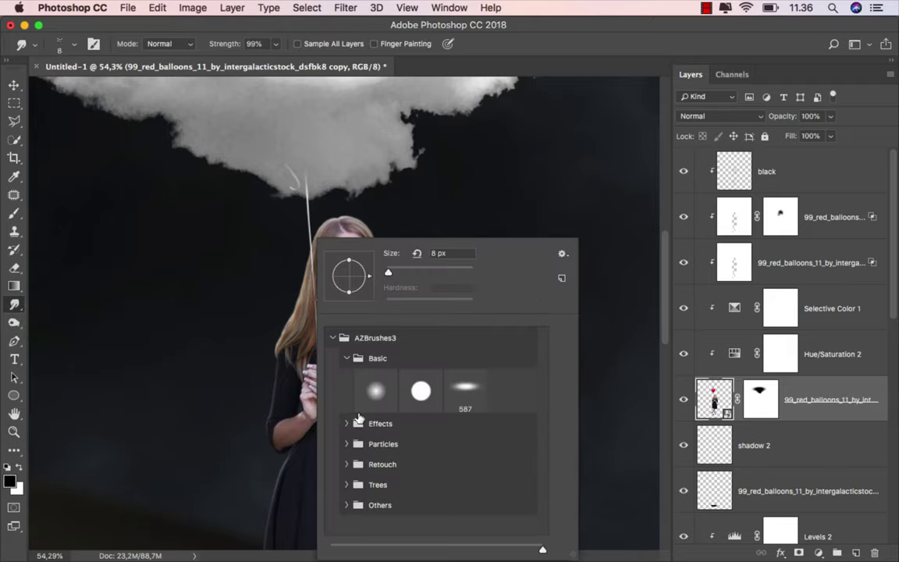
click(348, 464)
scroll(425, 472, down, 3)
scroll(428, 470, down, 1)
scroll(429, 469, down, 1)
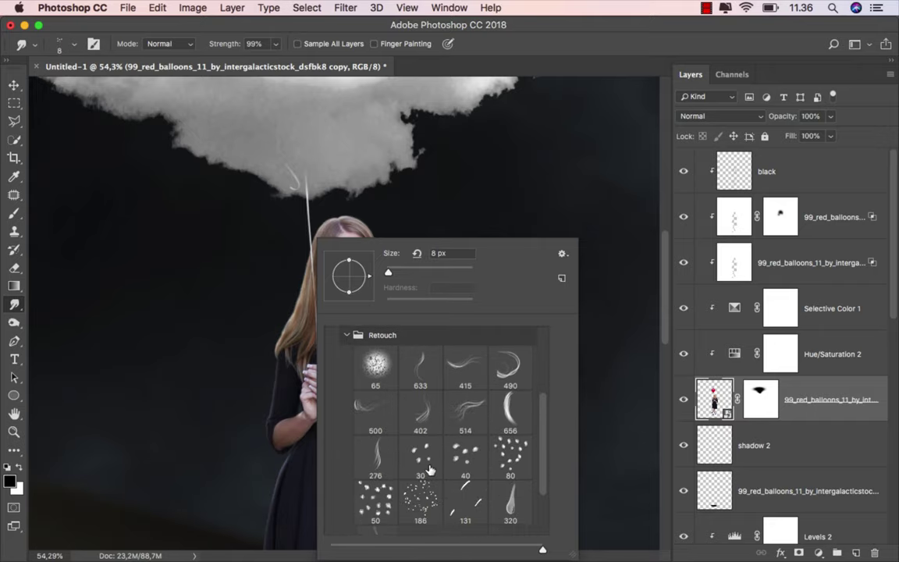
click(463, 453)
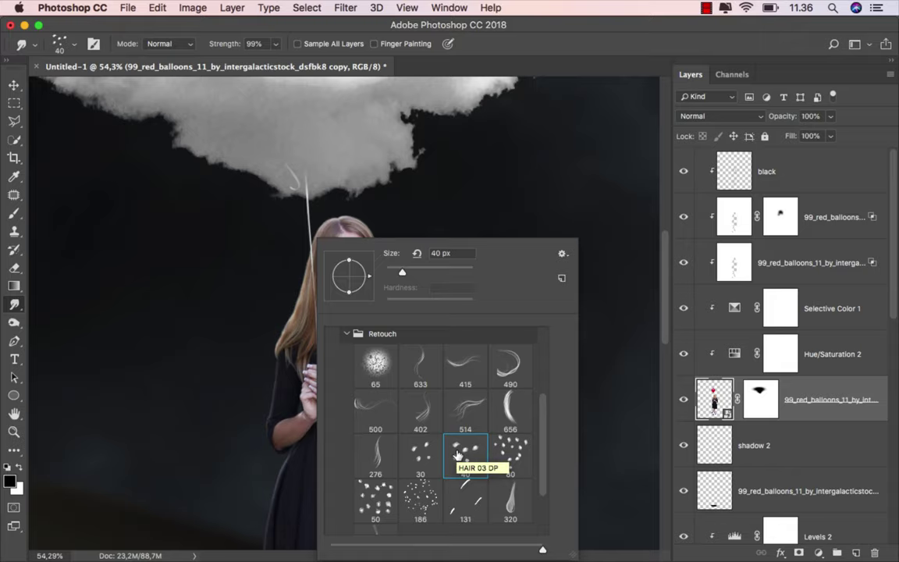
- Confirm rasterizing the girl's smart object layer and zoom into the image
click(206, 286)
click(554, 213)
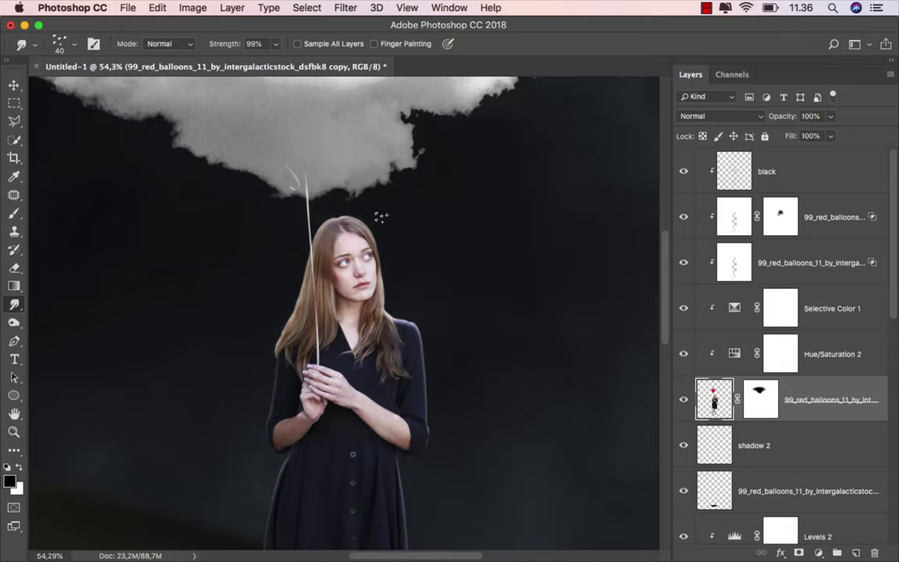
scroll(313, 203, up, 4)
scroll(328, 213, up, 2)
- Shrink the smudge brush to 8 px, smudge a wisp at the head top, and keep 99% strength
drag(328, 218, 312, 219)
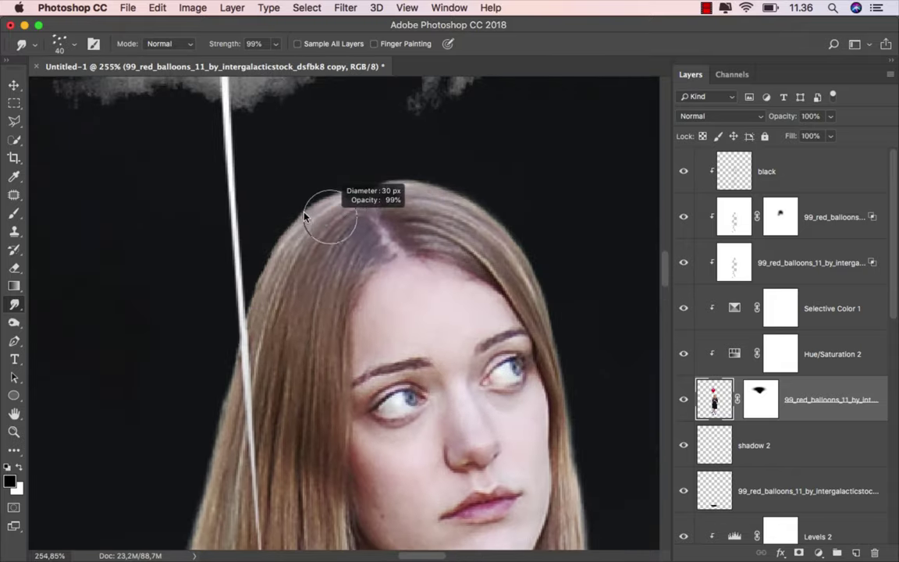
scroll(414, 203, left, 2)
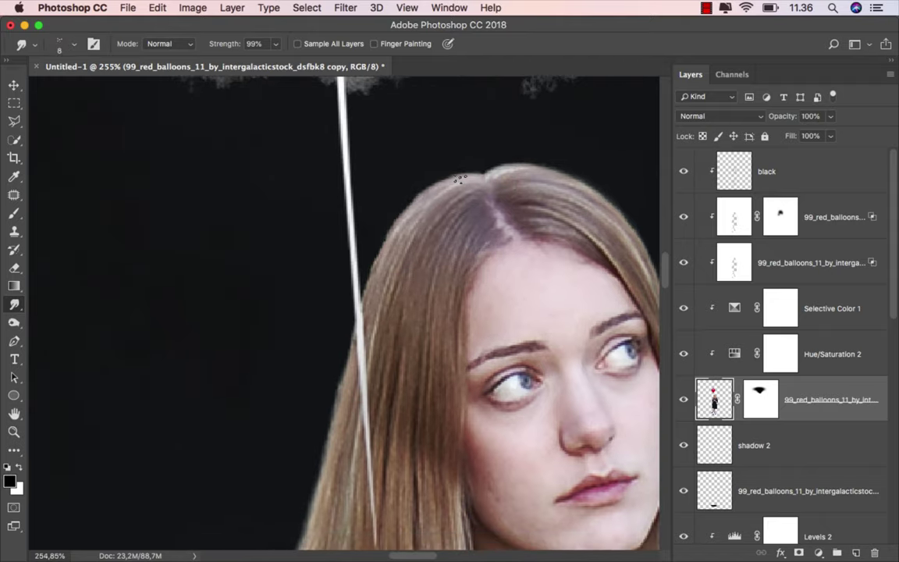
drag(423, 192, 394, 206)
scroll(397, 171, down, 2)
scroll(397, 171, right, 2)
click(239, 44)
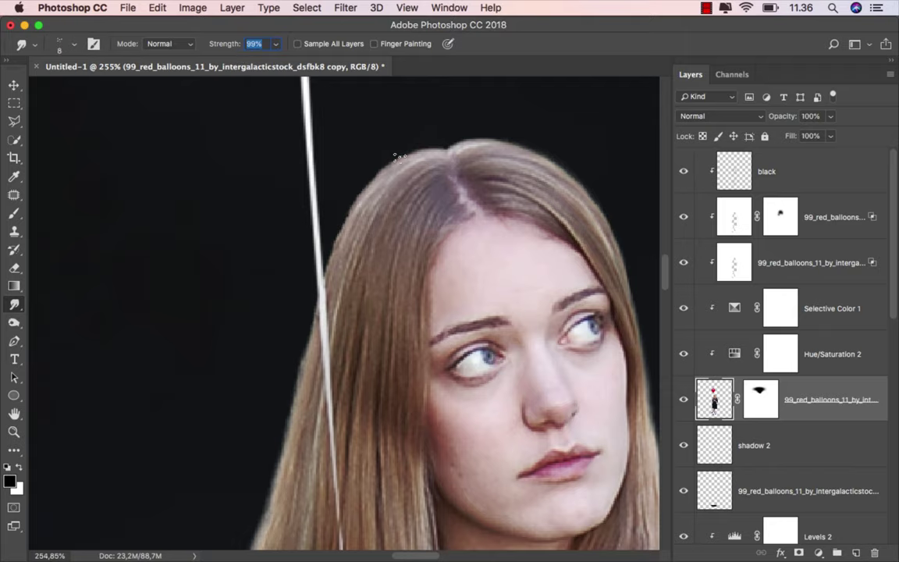
key(Return)
- Smudge fine strands along the left hair edge into the dark background
scroll(363, 192, down, 2)
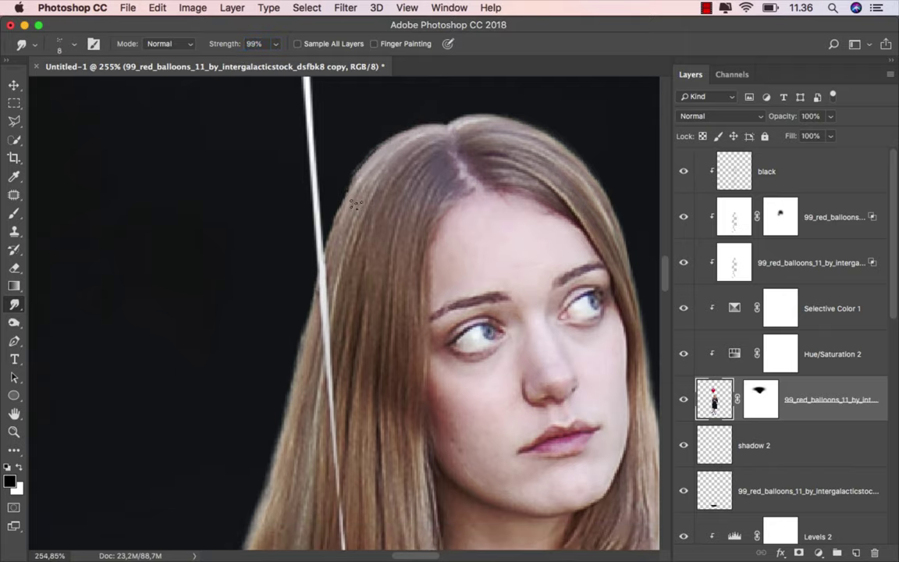
scroll(349, 193, down, 1)
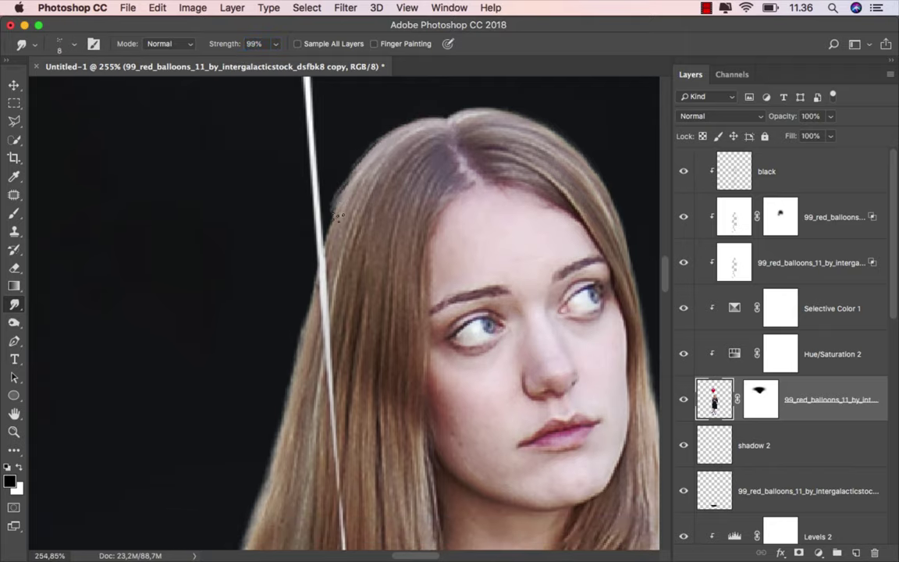
scroll(313, 260, down, 5)
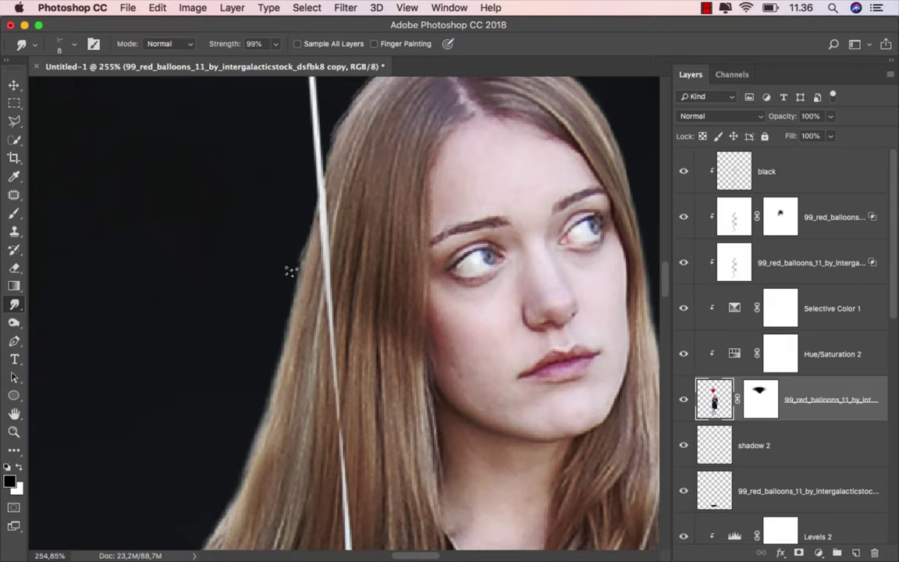
scroll(312, 226, down, 4)
scroll(316, 250, left, 2)
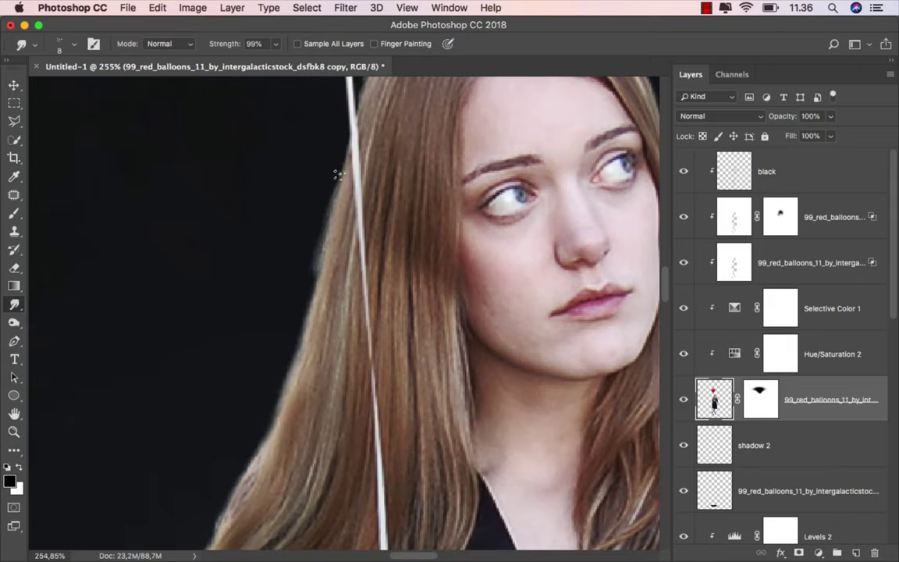
scroll(332, 234, down, 4)
scroll(331, 234, left, 2)
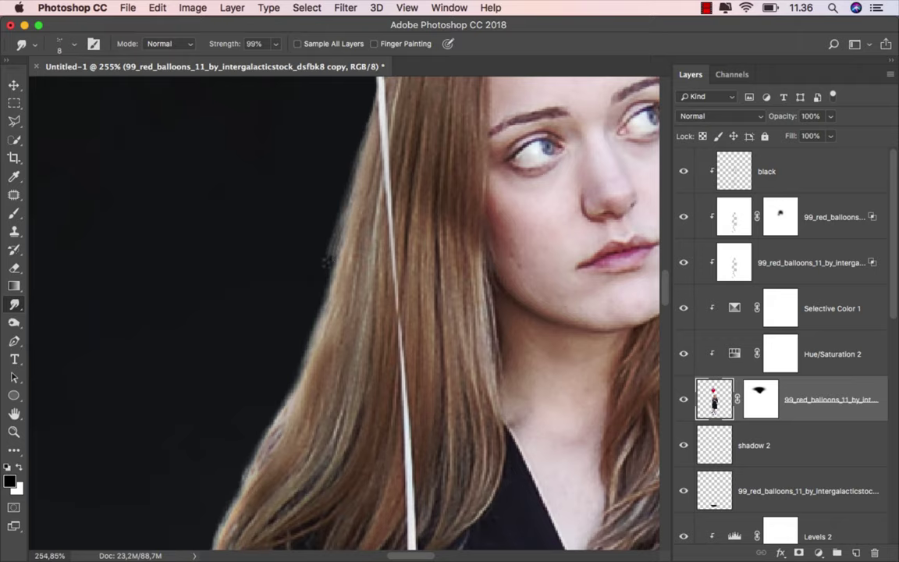
scroll(327, 262, down, 3)
scroll(326, 263, left, 1)
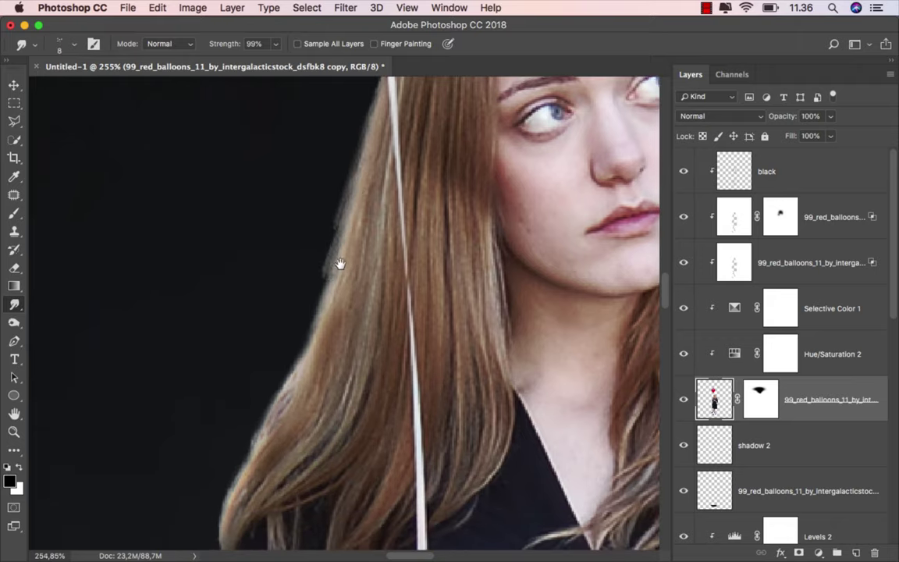
scroll(340, 264, down, 3)
scroll(343, 234, down, 3)
scroll(344, 235, left, 2)
scroll(351, 210, down, 3)
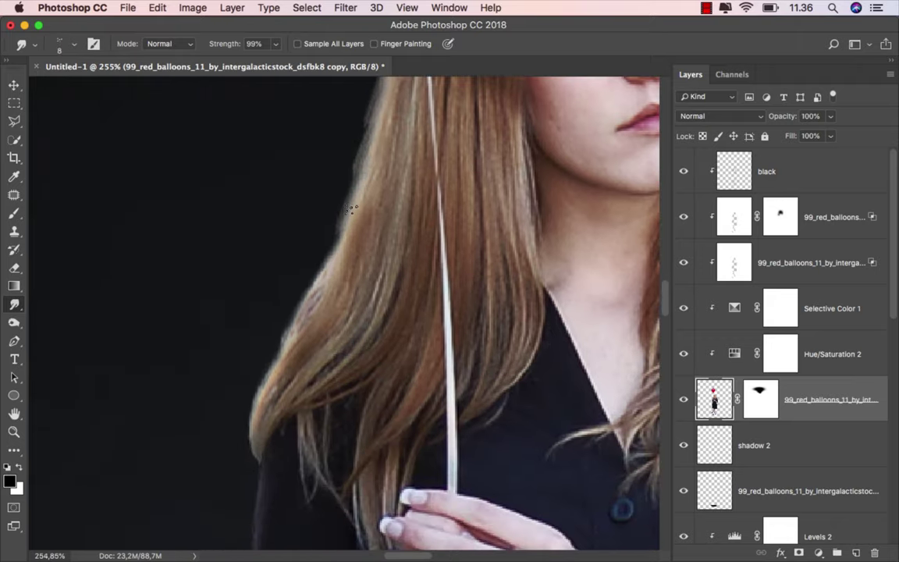
drag(306, 202, 263, 314)
scroll(293, 284, down, 1)
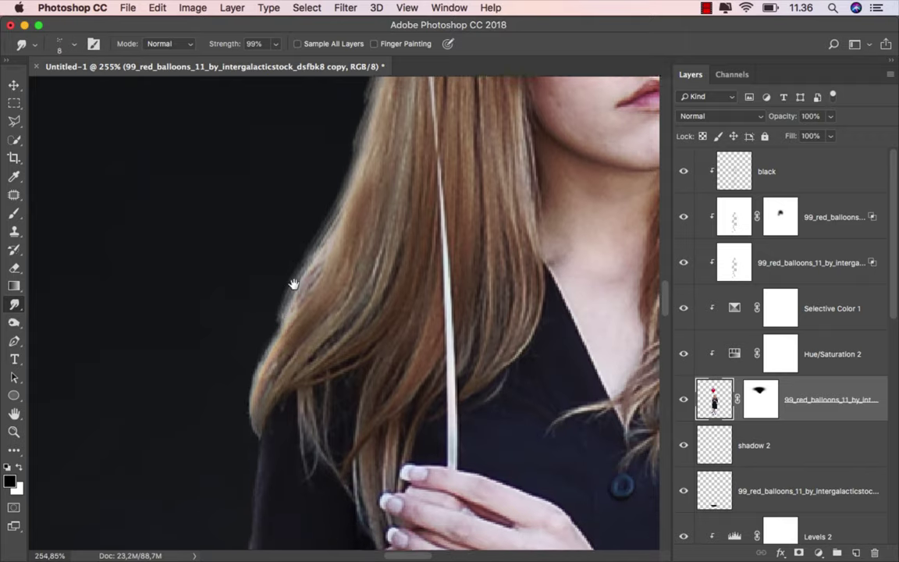
scroll(294, 284, down, 1)
scroll(234, 304, down, 5)
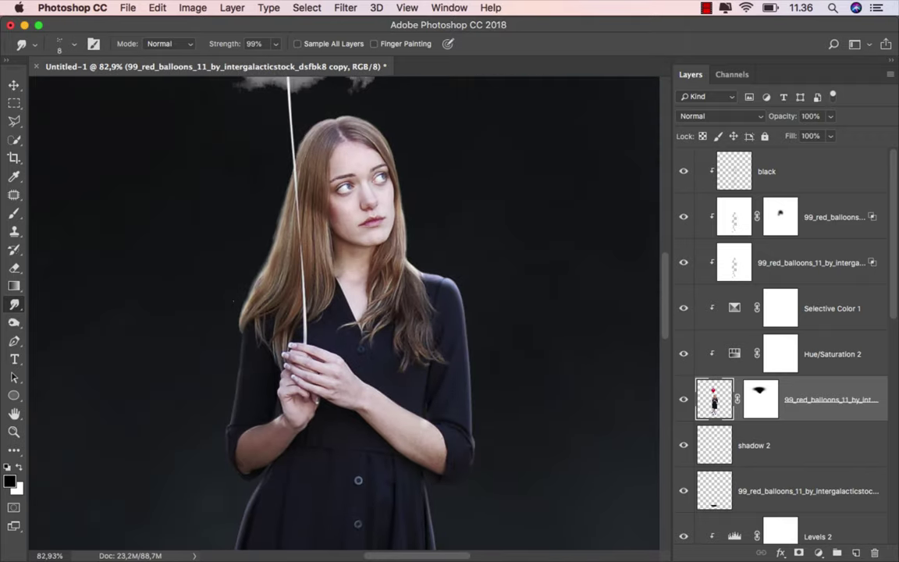
scroll(234, 301, up, 1)
scroll(234, 301, up, 4)
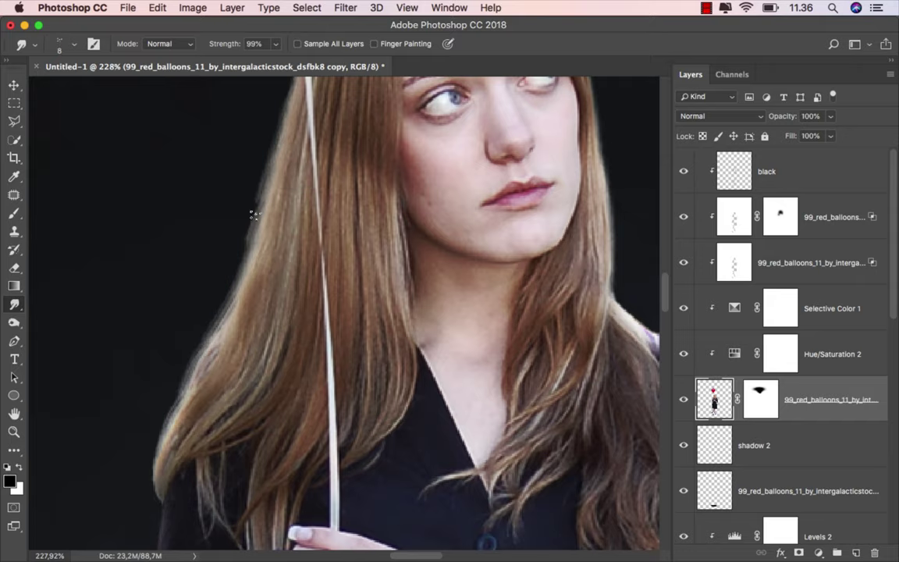
drag(255, 215, 227, 302)
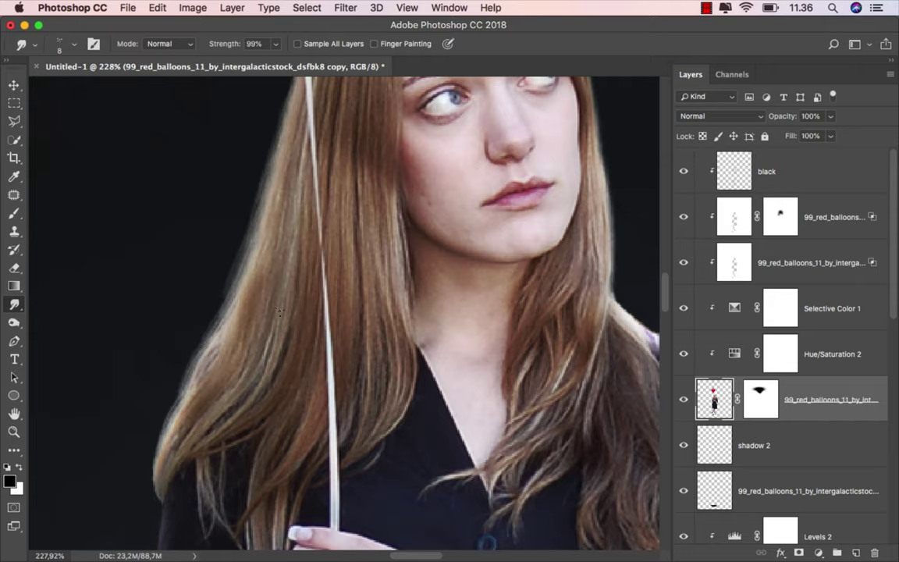
- Smudge stray strands near the top-left of the hair, then pan over the right edge and shoulder
drag(556, 78, 377, 355)
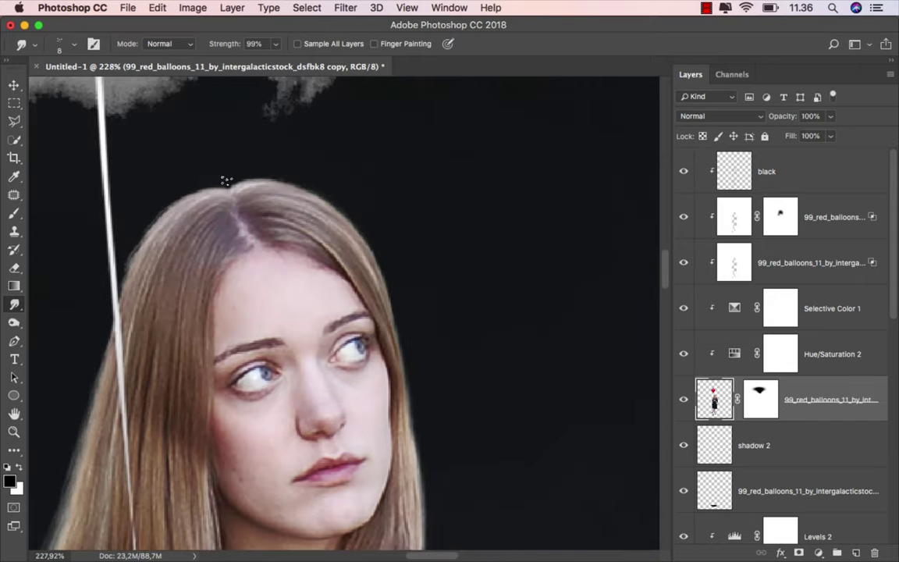
drag(134, 212, 119, 247)
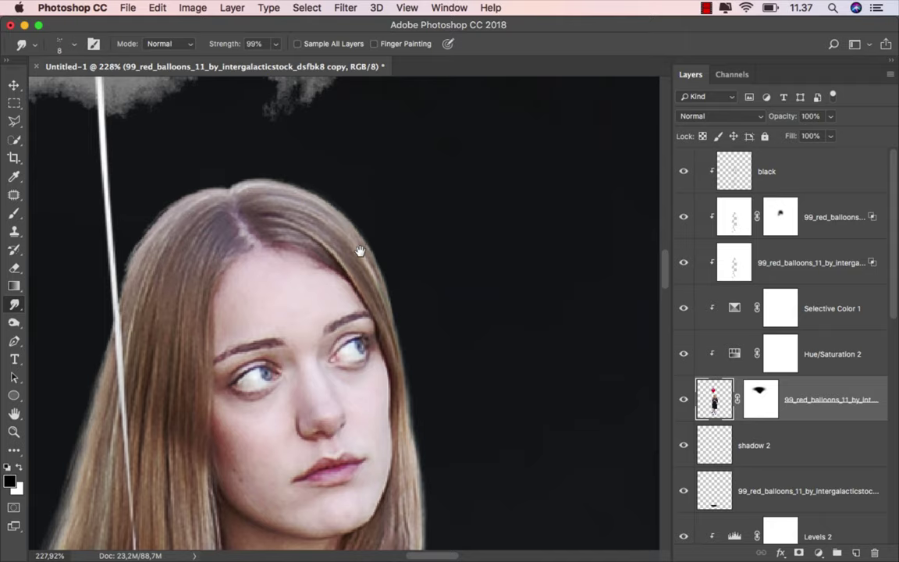
drag(362, 249, 267, 190)
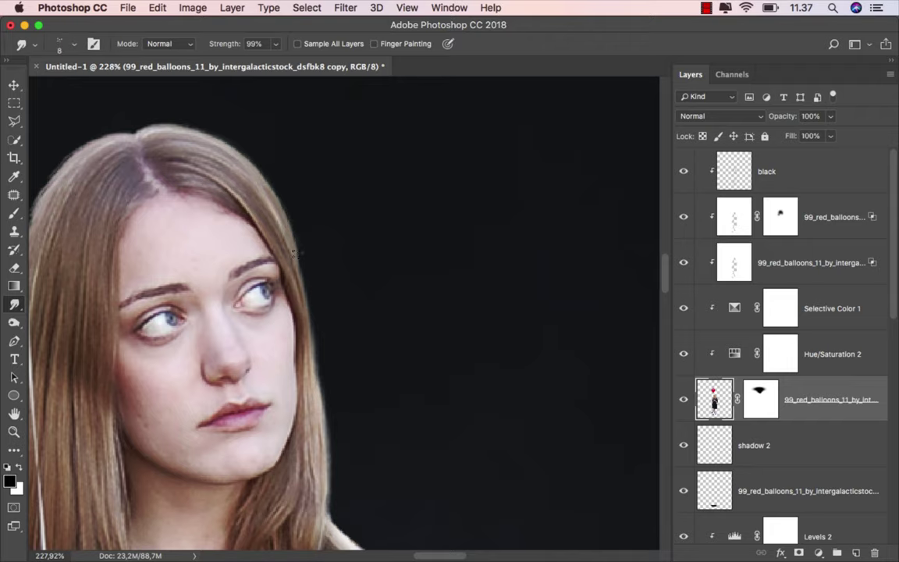
drag(306, 307, 261, 207)
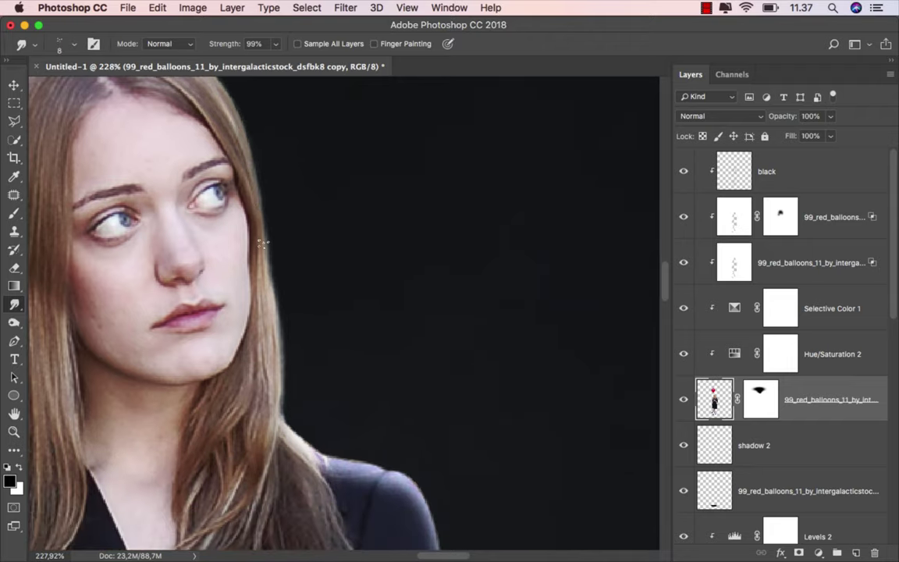
mouse_move(275, 299)
mouse_down()
mouse_move(265, 242)
mouse_move(271, 319)
mouse_up()
- Zoom out and select the blue_strom stormy sky layer with the Move tool
scroll(379, 281, down, 5)
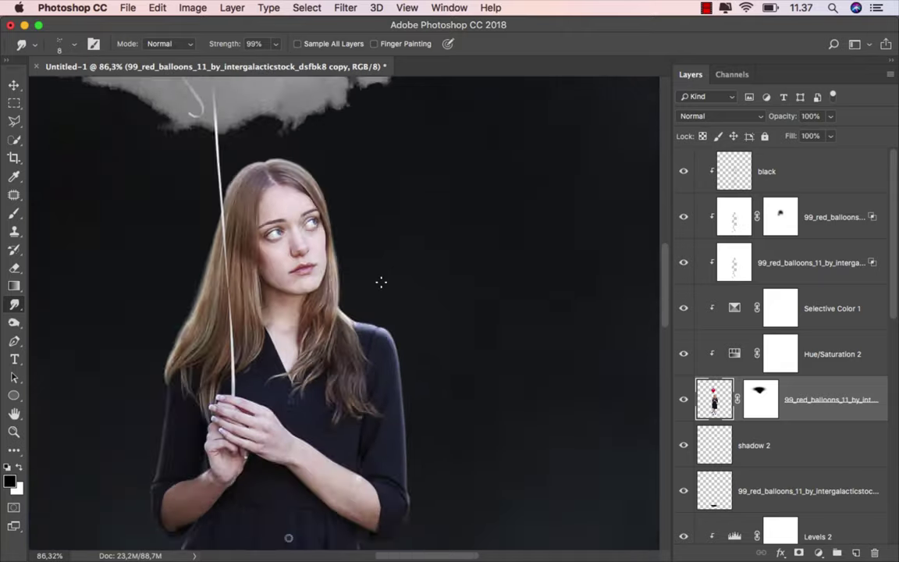
scroll(379, 279, down, 3)
scroll(376, 273, down, 3)
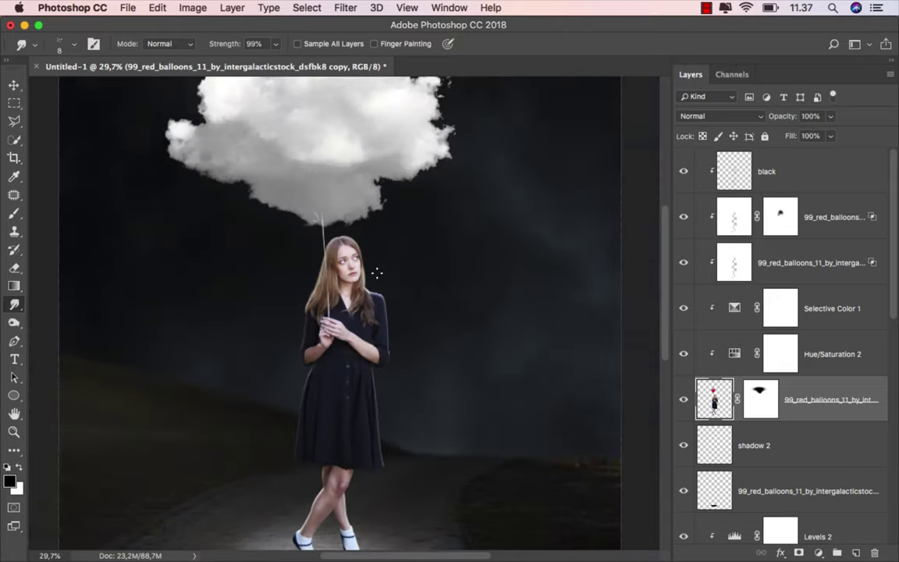
scroll(376, 272, down, 1)
scroll(376, 269, down, 1)
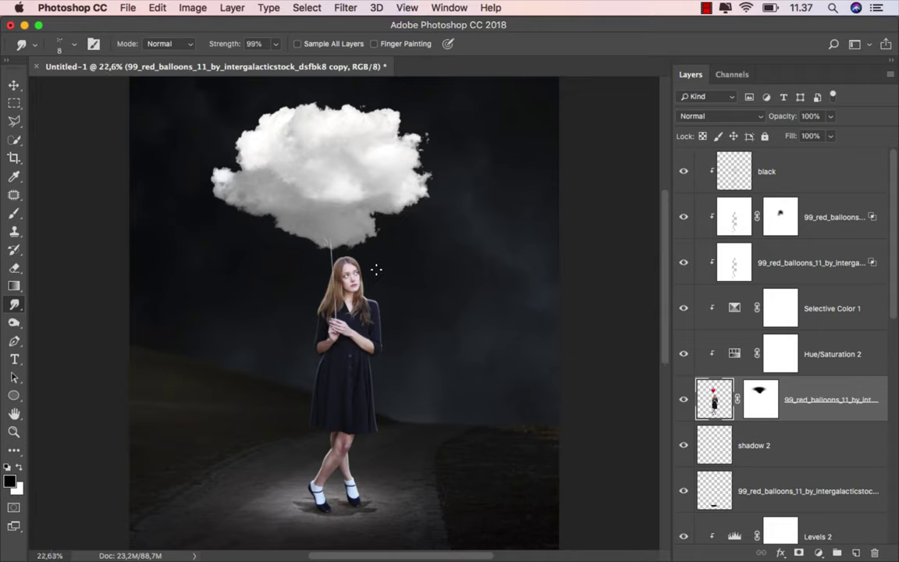
key(v)
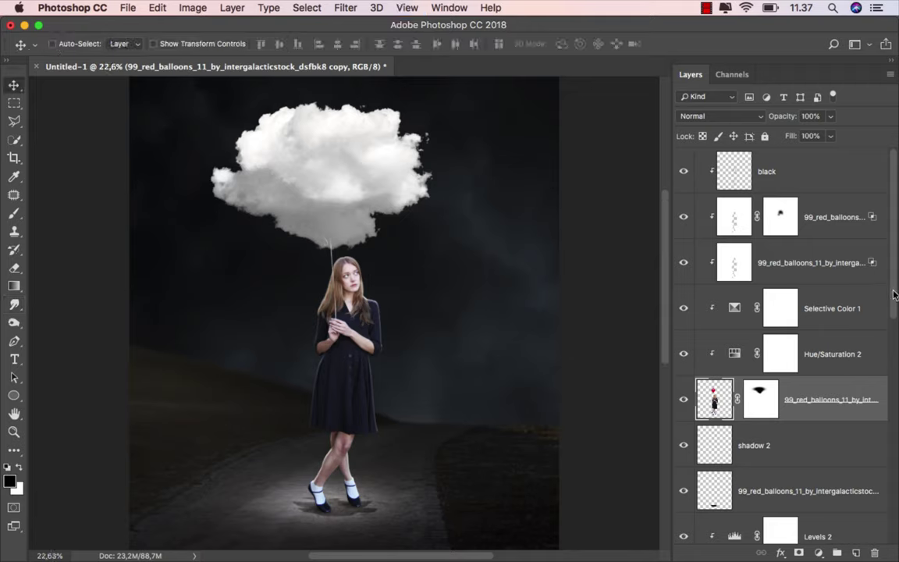
scroll(892, 417, down, 5)
scroll(892, 417, down, 2)
scroll(892, 438, down, 4)
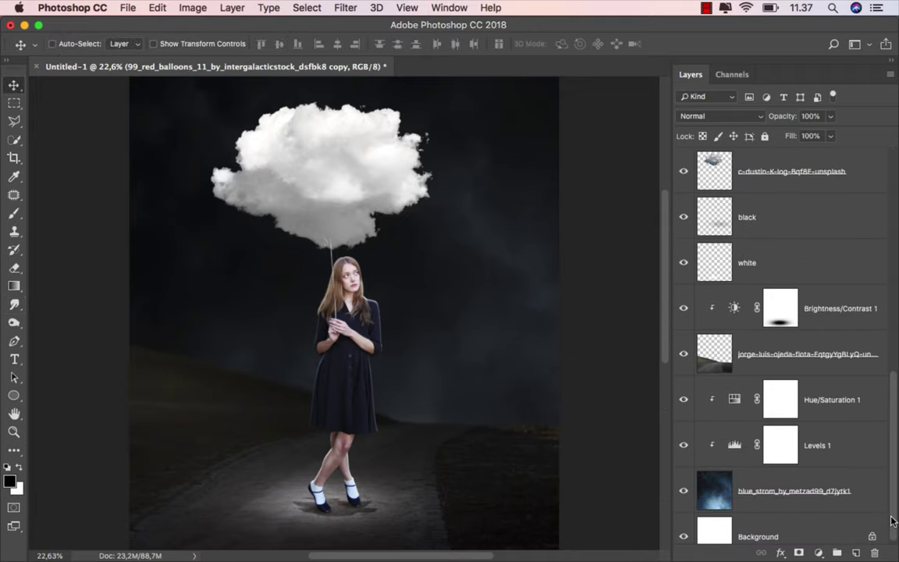
click(812, 475)
- Apply a Gaussian Blur of radius 4.9 to the sky, then reselect the black layer
click(345, 8)
mouse_move(359, 175)
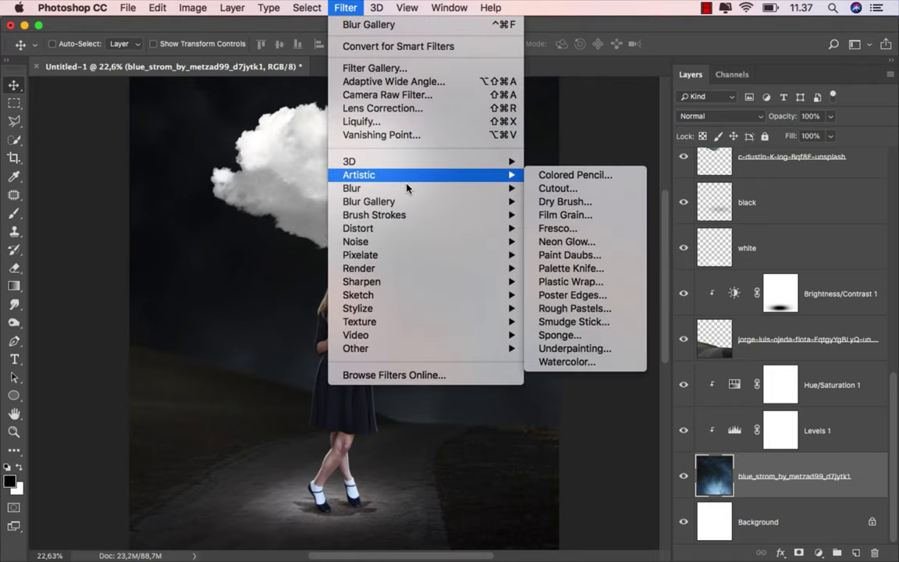
click(525, 242)
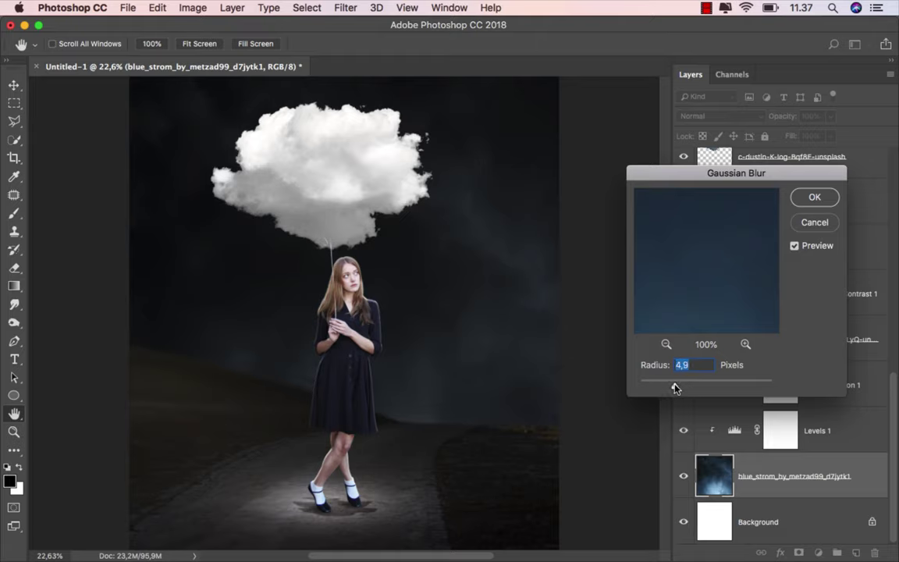
click(813, 199)
drag(892, 375, 885, 153)
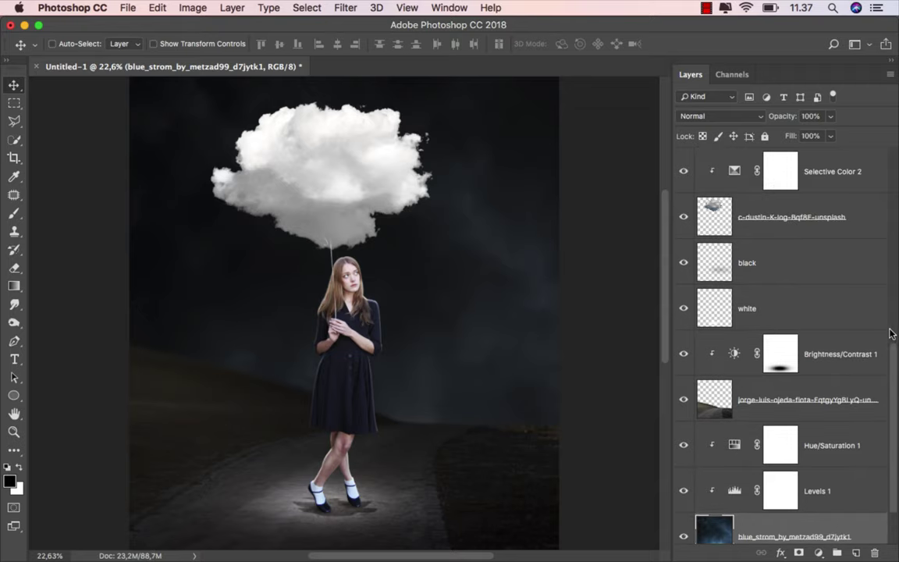
click(823, 164)
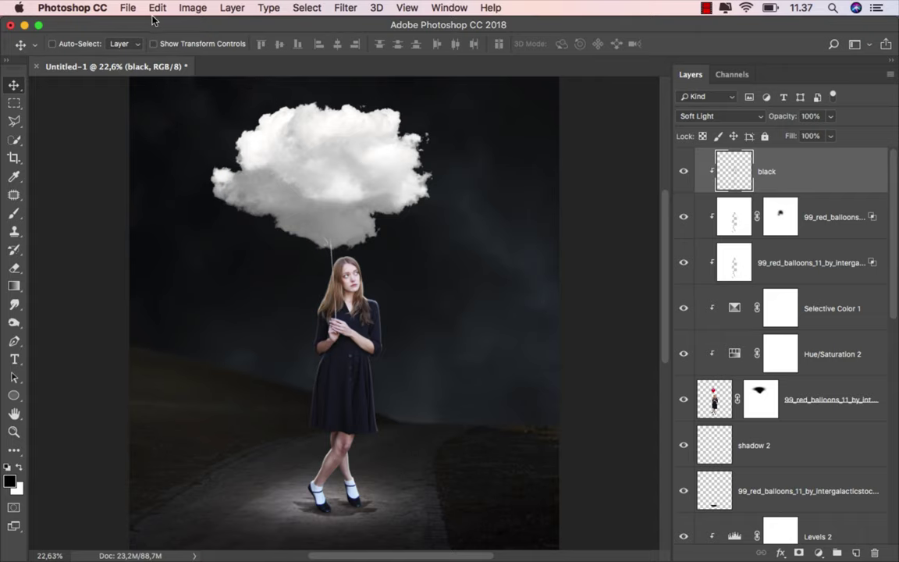
- Save the composite as 'ok' in JPEG format at Maximum quality 12
click(130, 8)
click(165, 153)
text(ok)
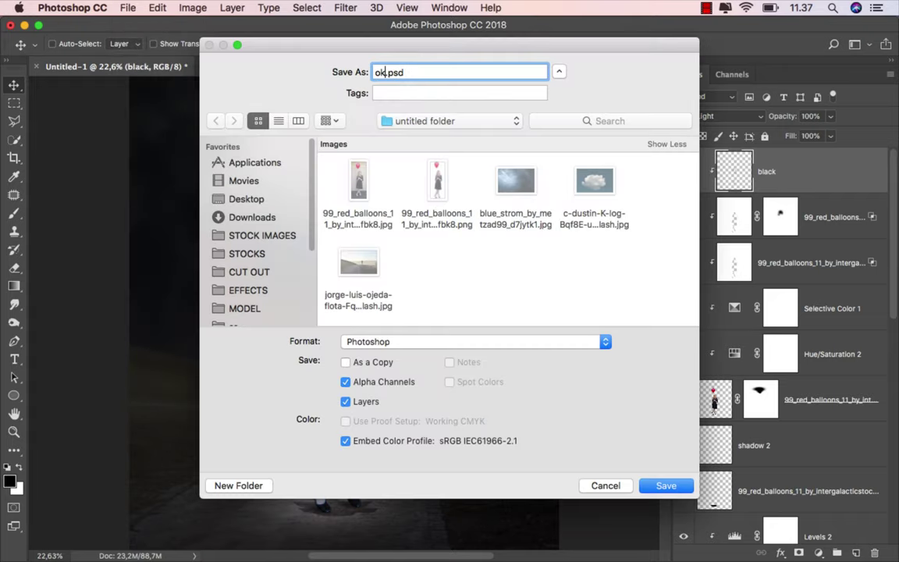
click(401, 341)
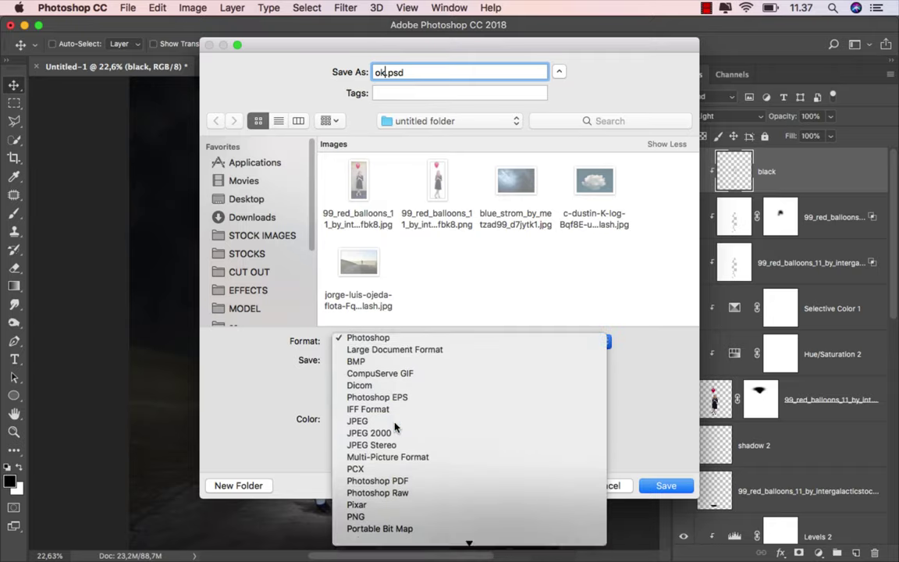
click(390, 426)
click(662, 487)
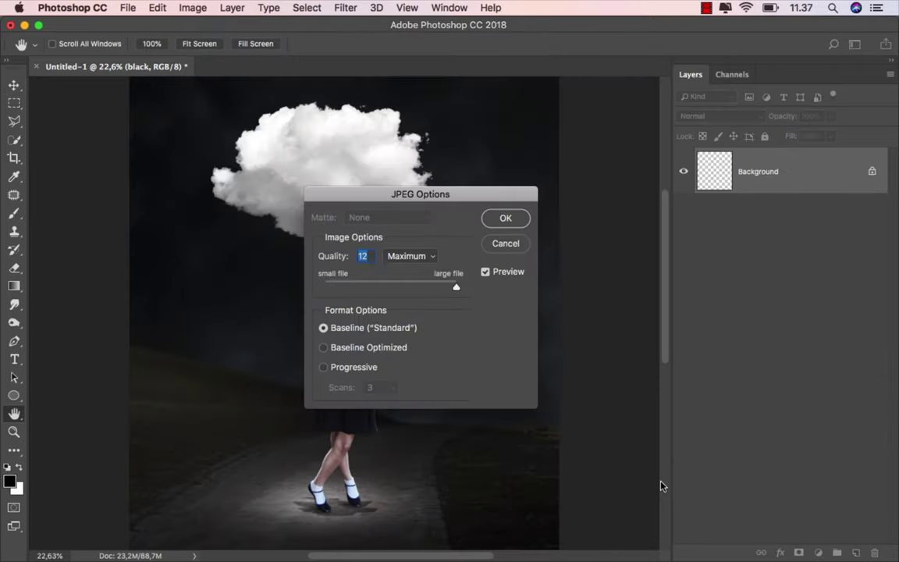
click(511, 223)
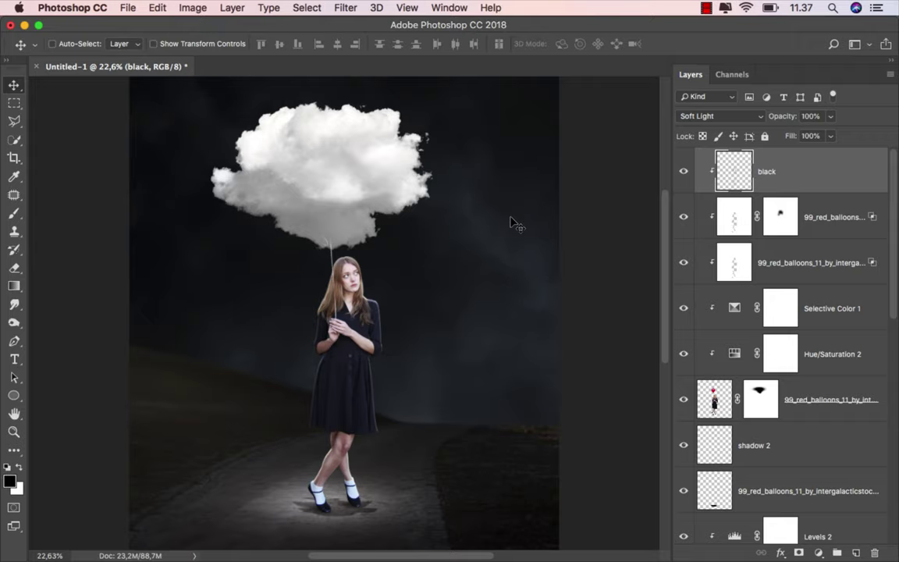
- In Finder, select ok.jpg in the untitled folder and preview it in Quick Look
click(343, 528)
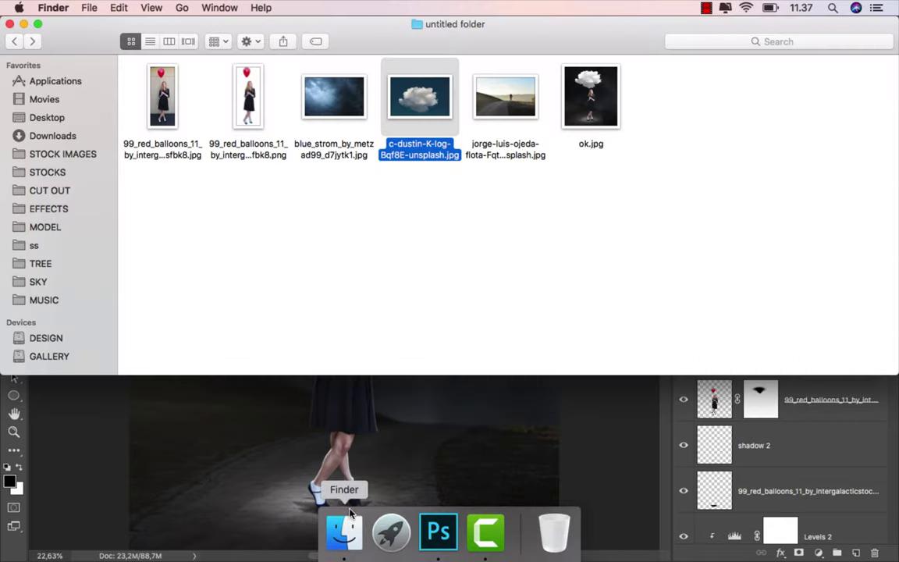
click(503, 273)
click(594, 97)
key(space)
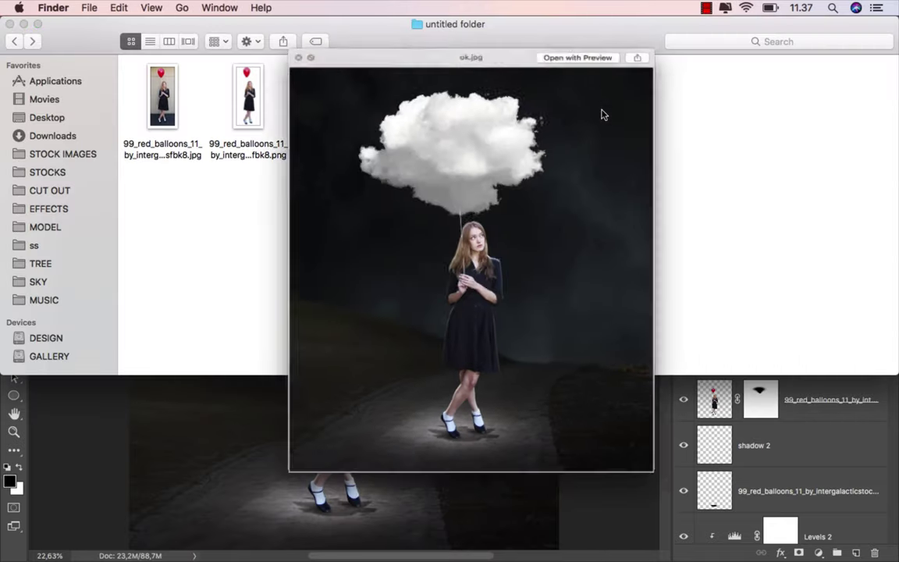
drag(464, 57, 455, 61)
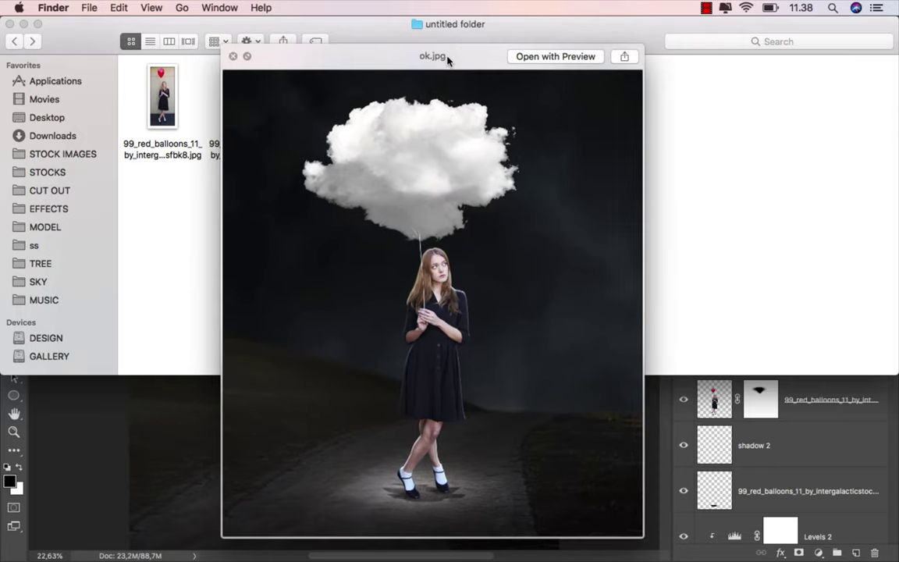